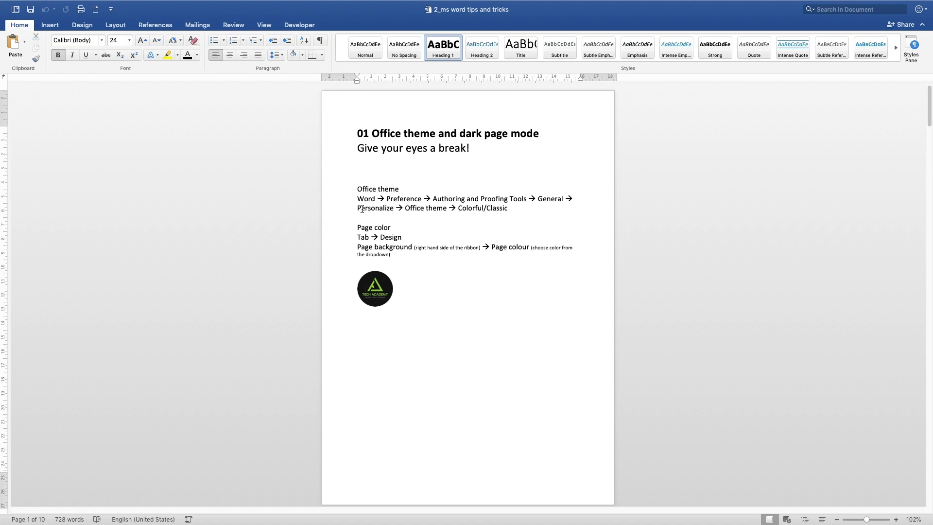
Set the Office theme to Classic in the General preferences, accept the notice and close the preferences.
mouse_move(22, 2)
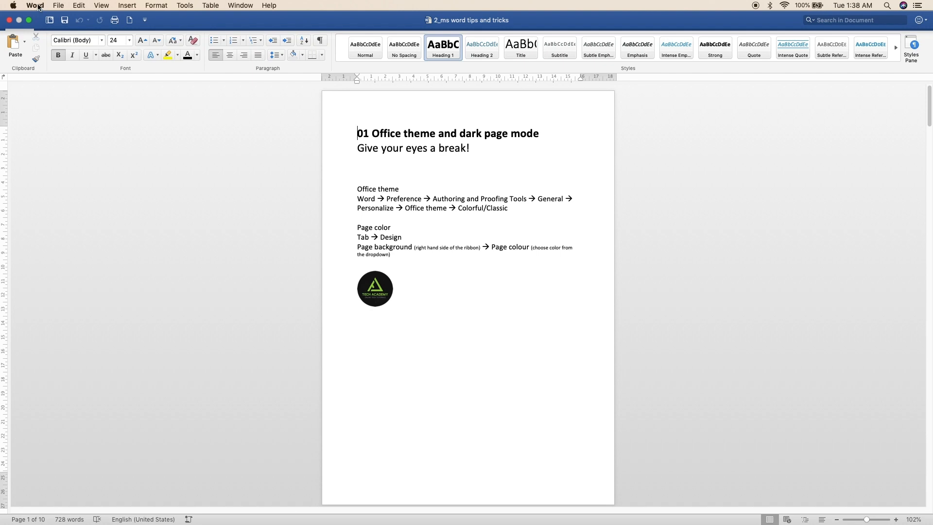
left_click(35, 5)
left_click(51, 32)
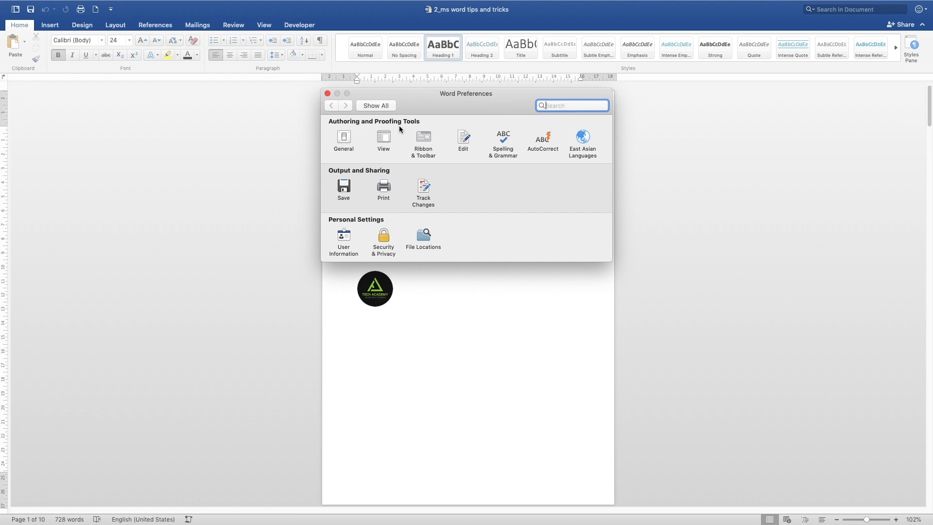
left_click(343, 140)
left_click_drag(444, 93, 383, 106)
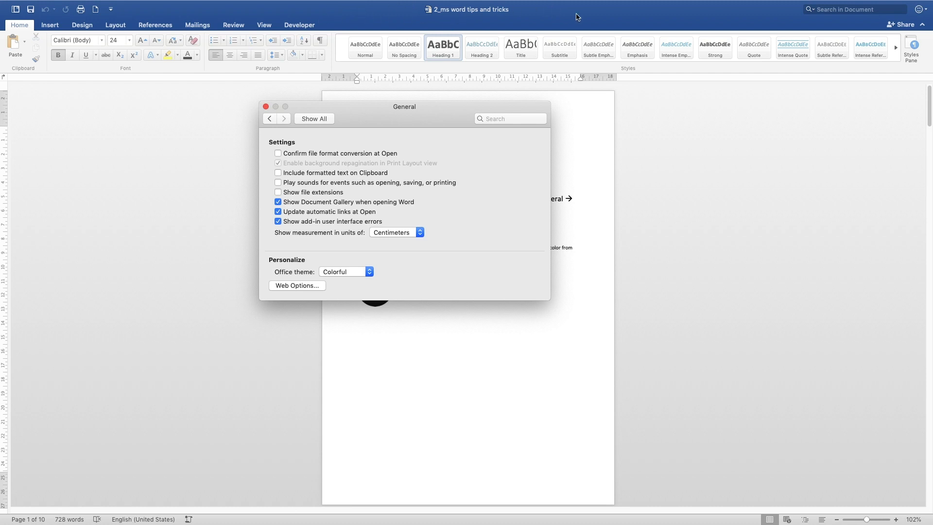
left_click(420, 232)
left_click(419, 232)
left_click(367, 271)
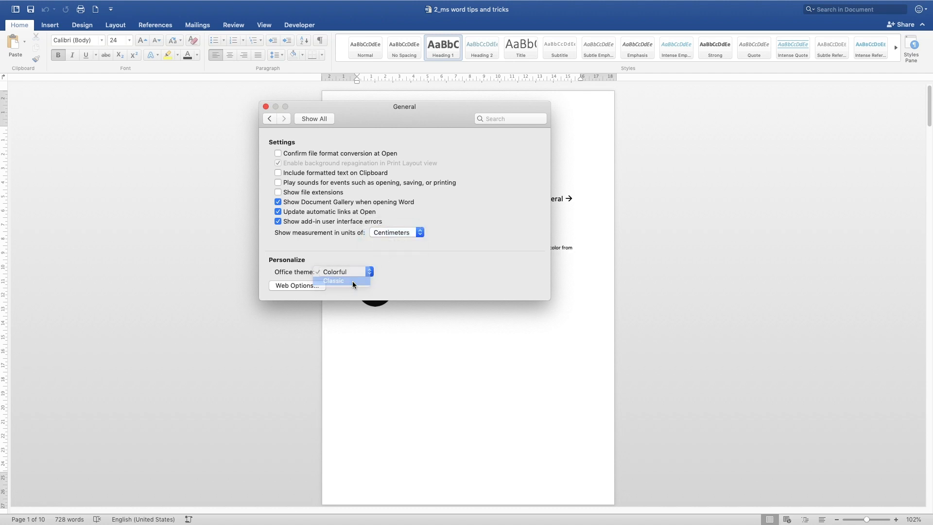
left_click(353, 283)
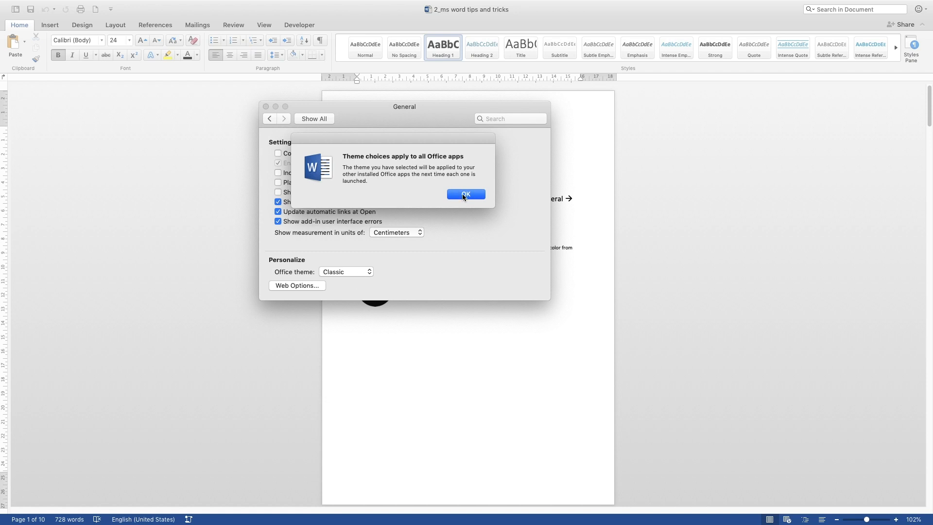
left_click(464, 195)
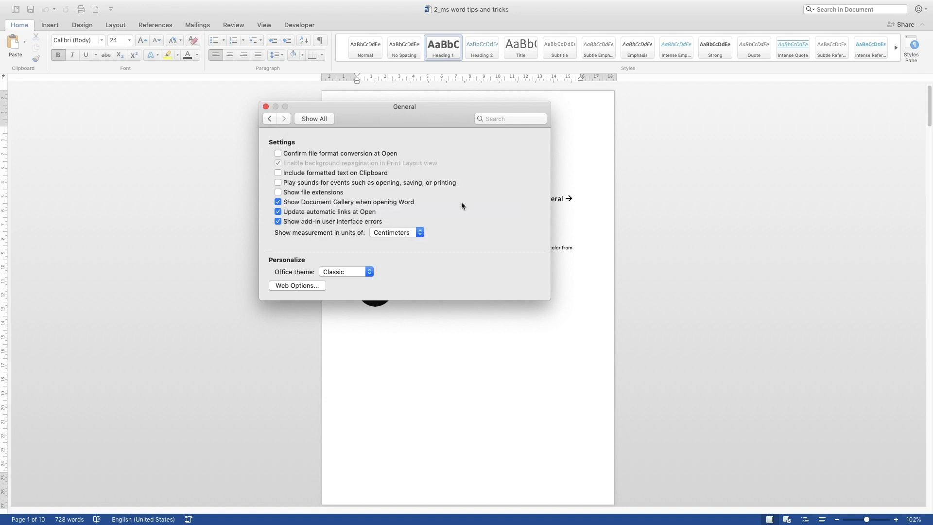
left_click(266, 107)
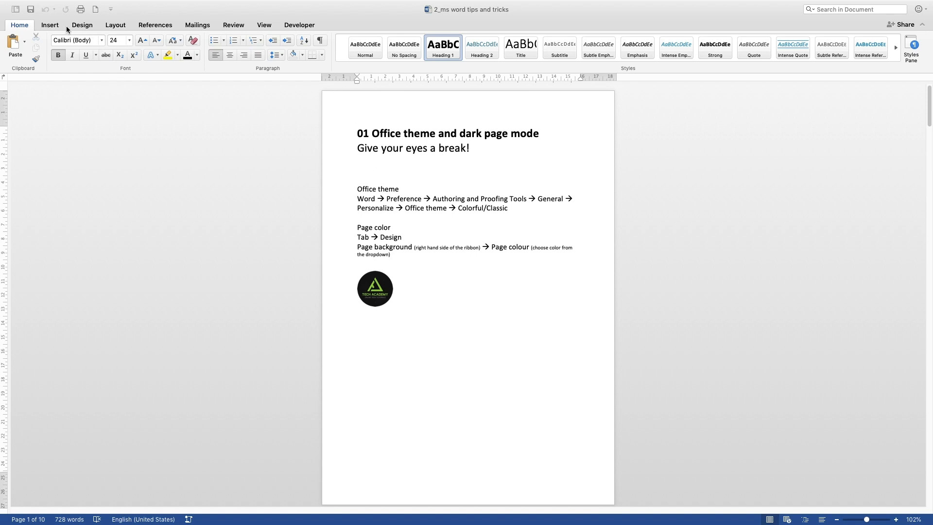
Set the document's page color to a light gray theme shade.
left_click(84, 25)
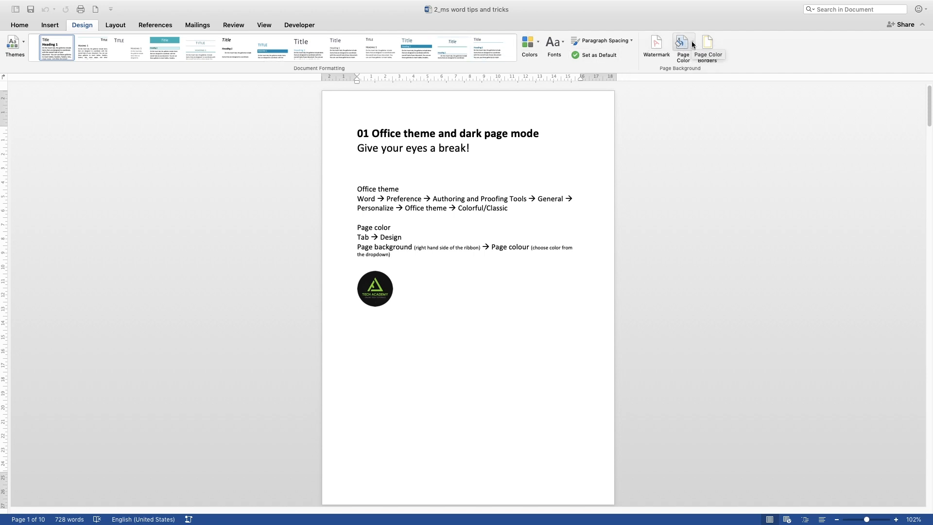
left_click(692, 43)
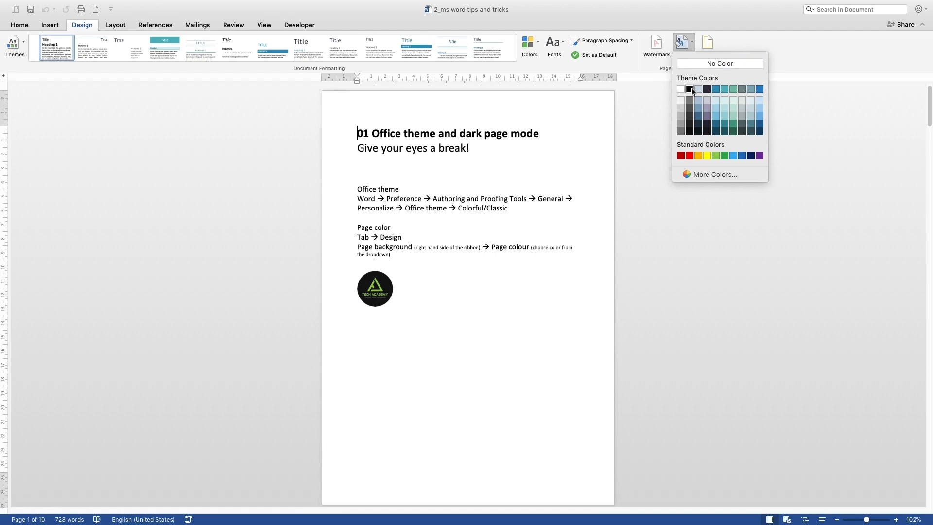
left_click(682, 109)
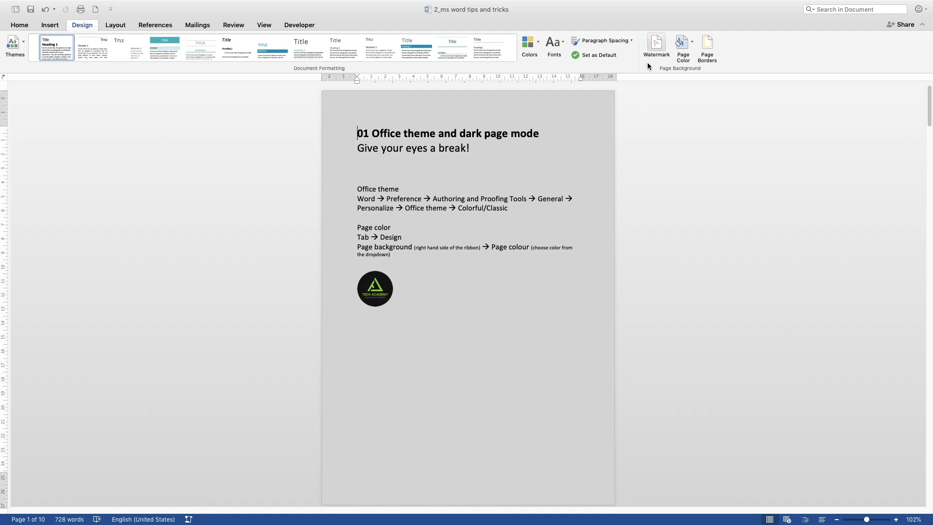
Set the page color to black and select the page's text to check its readability.
left_click(692, 41)
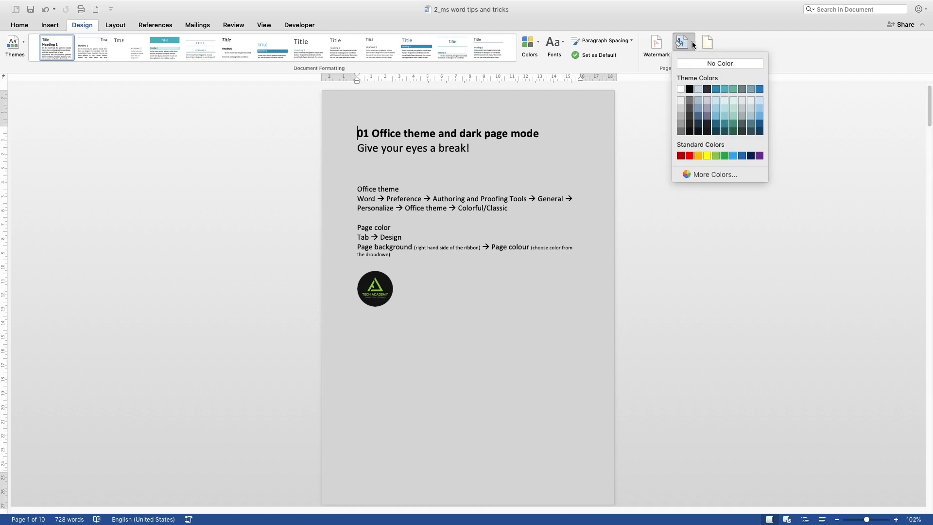
left_click(692, 88)
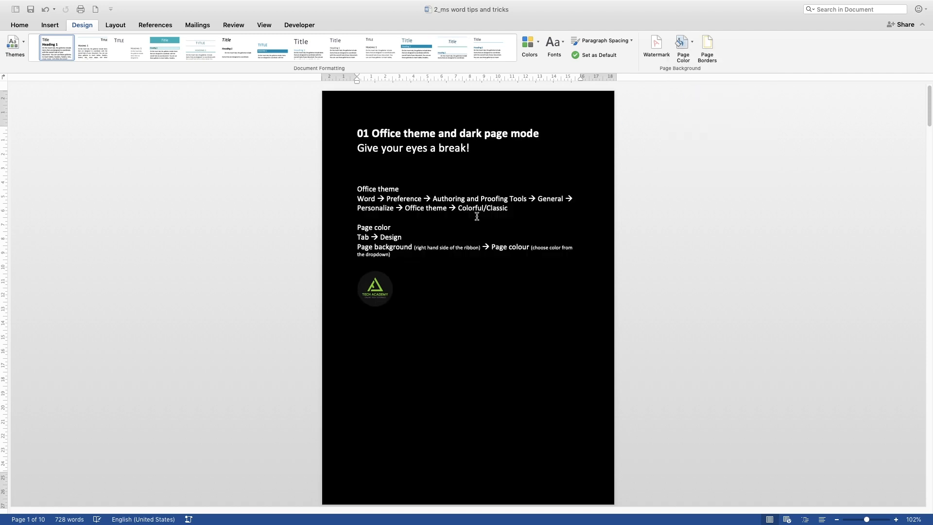
left_click(421, 137)
left_click_drag(422, 136, 422, 250)
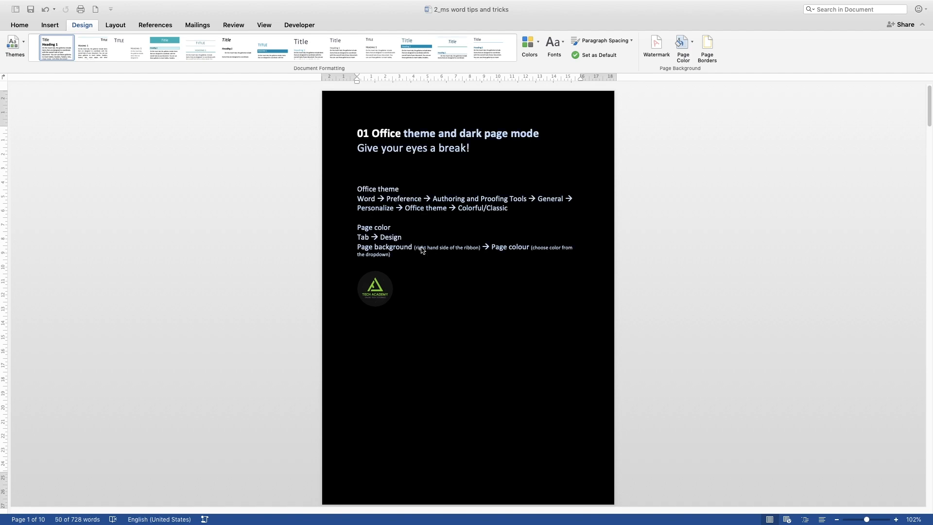
left_click(422, 226)
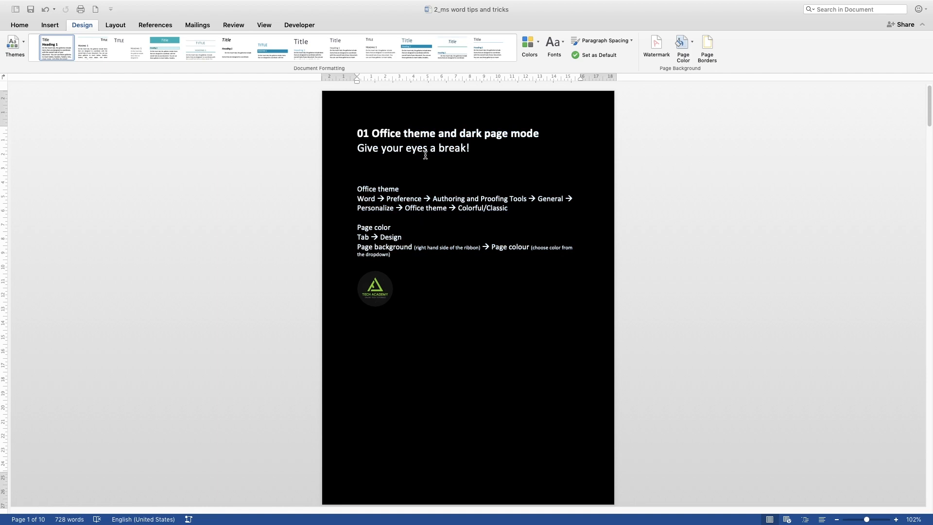
Set the page color to a medium gray theme shade and check the print preview without printing.
left_click(691, 43)
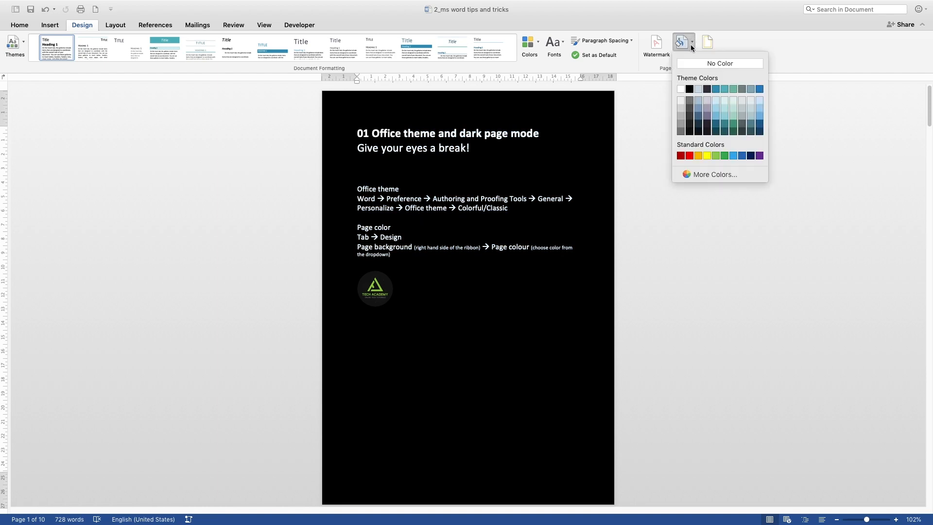
left_click(683, 127)
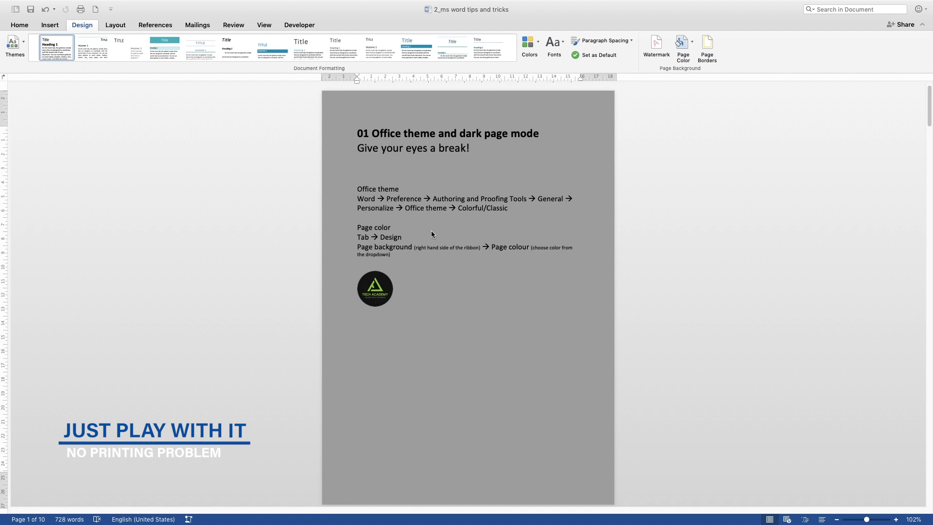
key("super+p")
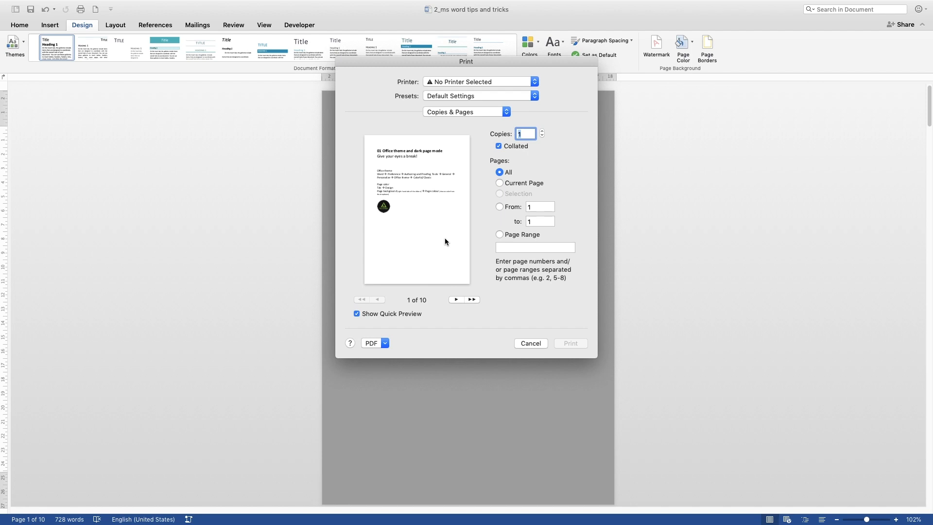
left_click(522, 341)
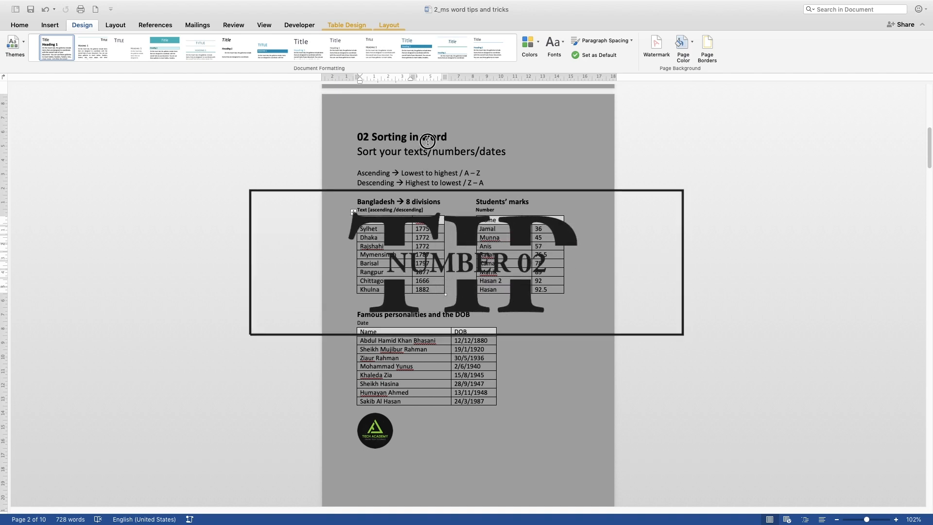
Remove the page color from the document by setting it to No Color.
left_click(427, 141)
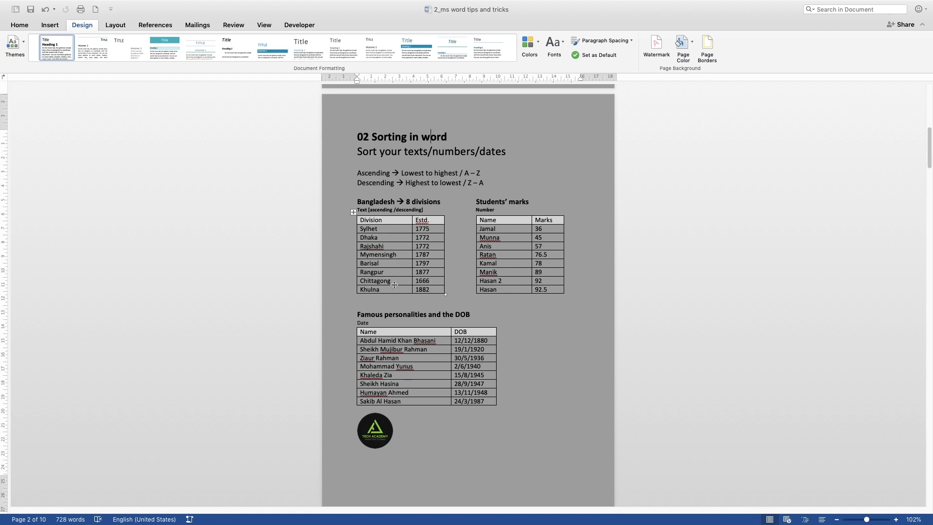
left_click(387, 230)
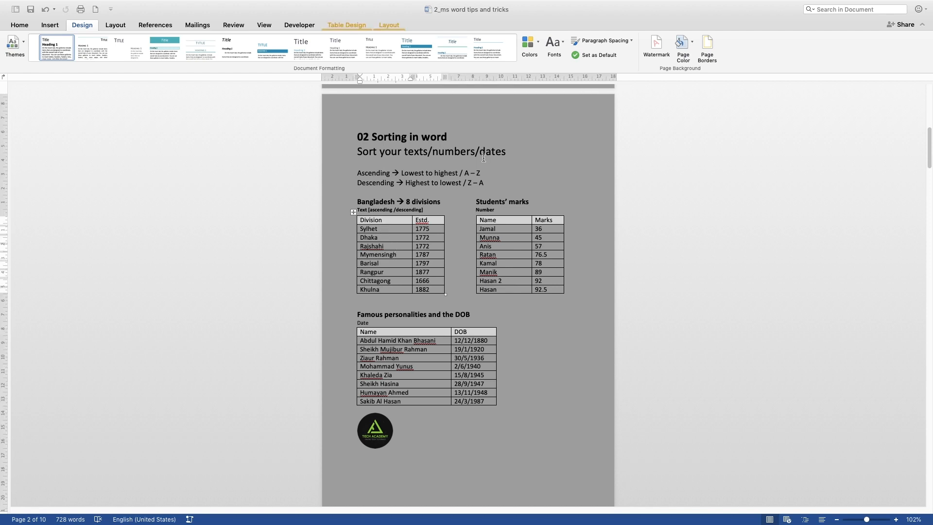
left_click(694, 42)
left_click(695, 63)
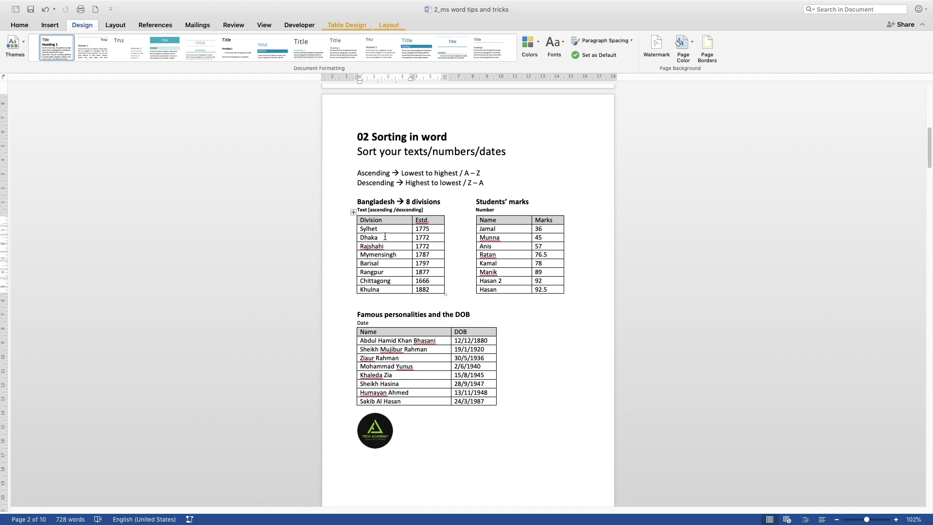
Sort the Bangladesh divisions table by the Division column as text in ascending order, without a header row.
left_click_drag(385, 231, 382, 290)
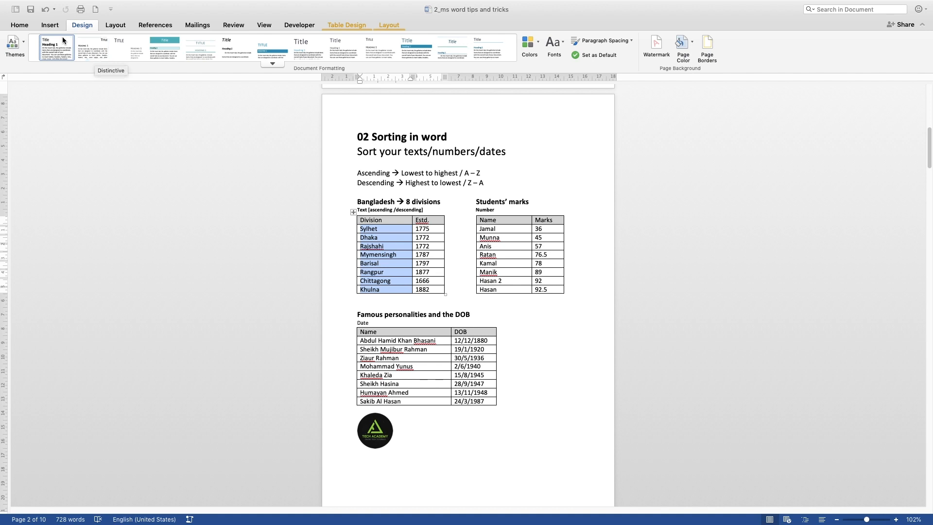
left_click(20, 25)
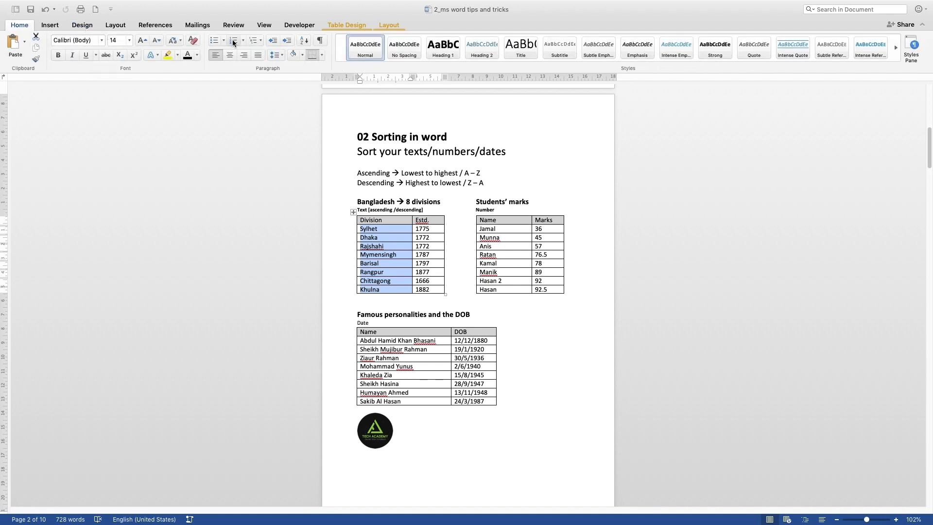
left_click(305, 43)
left_click_drag(430, 90, 581, 90)
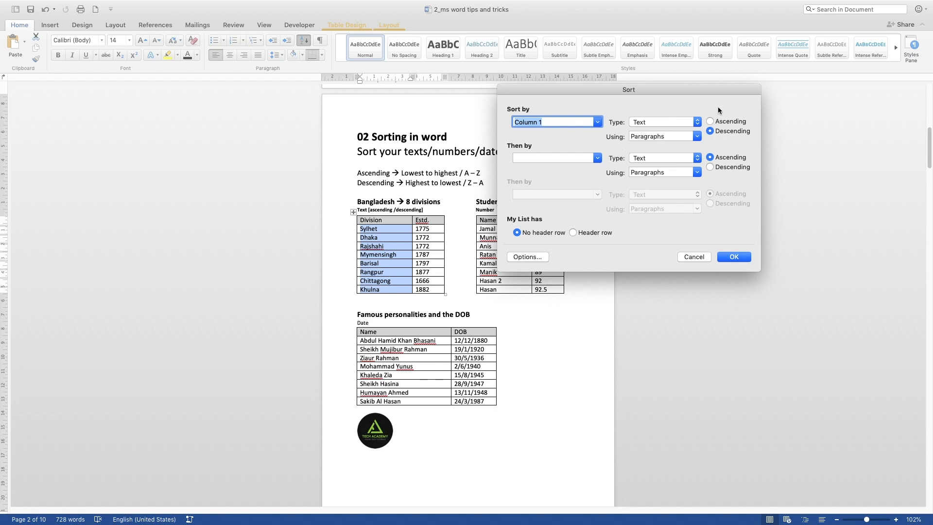
left_click(711, 122)
left_click(736, 258)
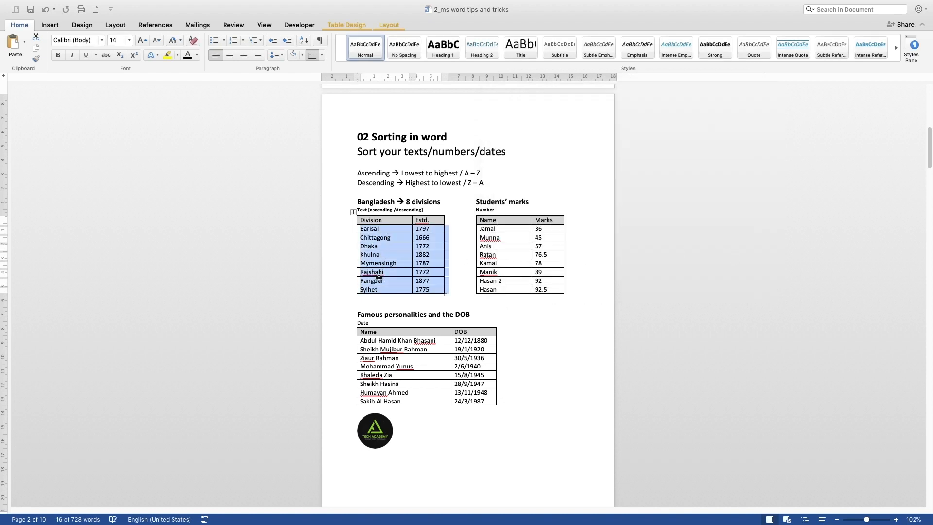
left_click(388, 237)
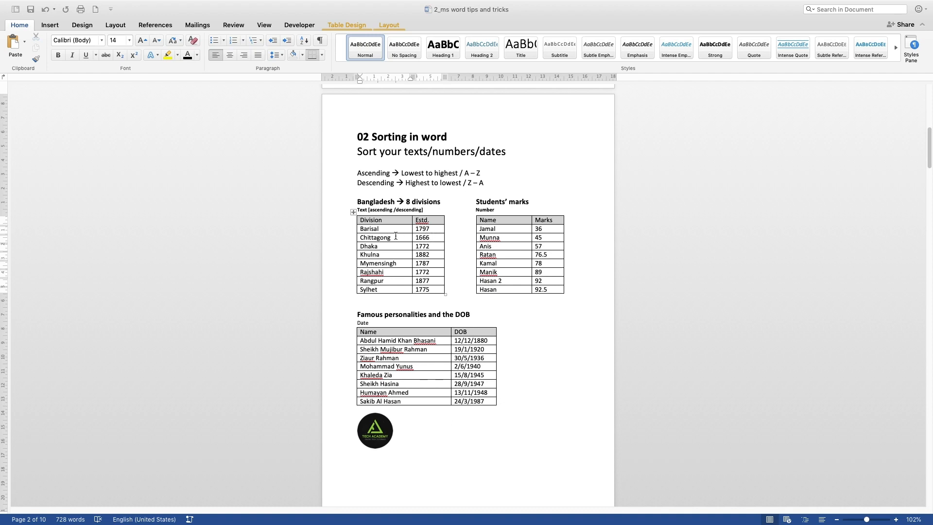
Sort the Bangladesh divisions table by the Division column as text in descending order.
left_click_drag(387, 229, 384, 290)
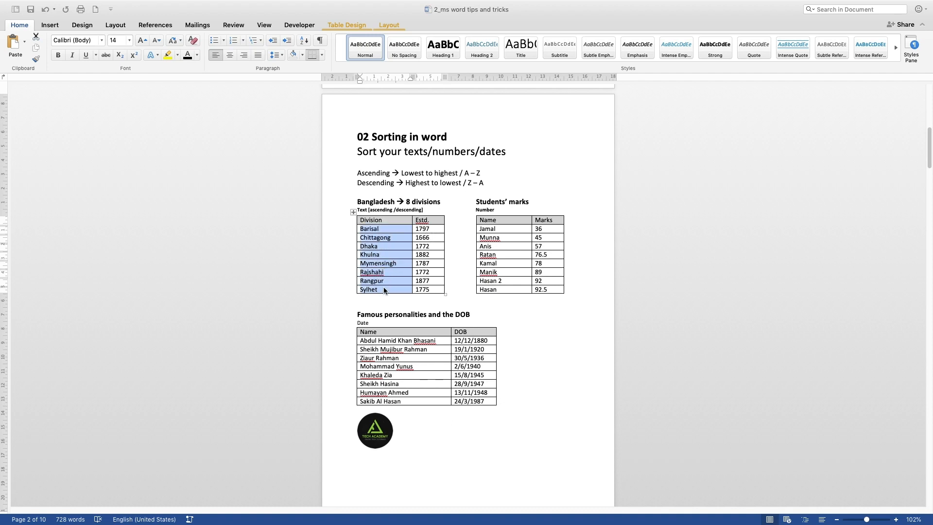
left_click(305, 43)
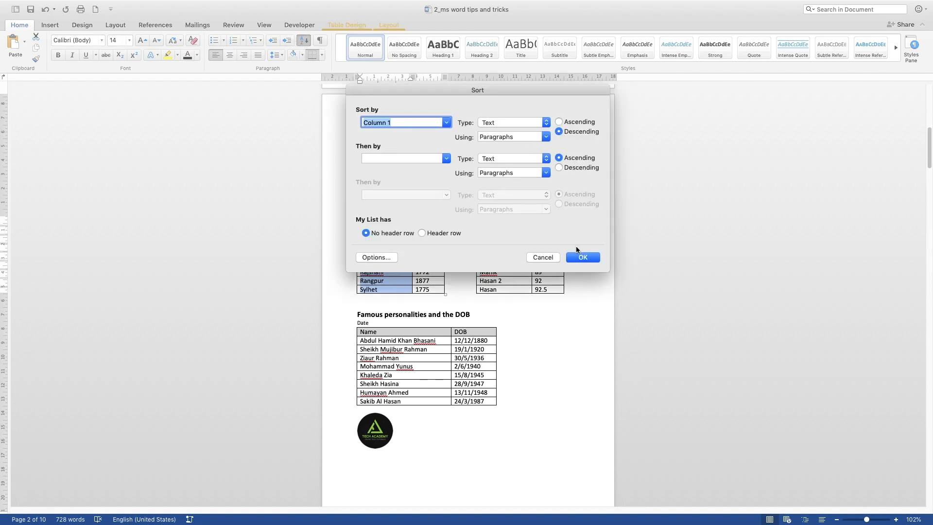
left_click(582, 258)
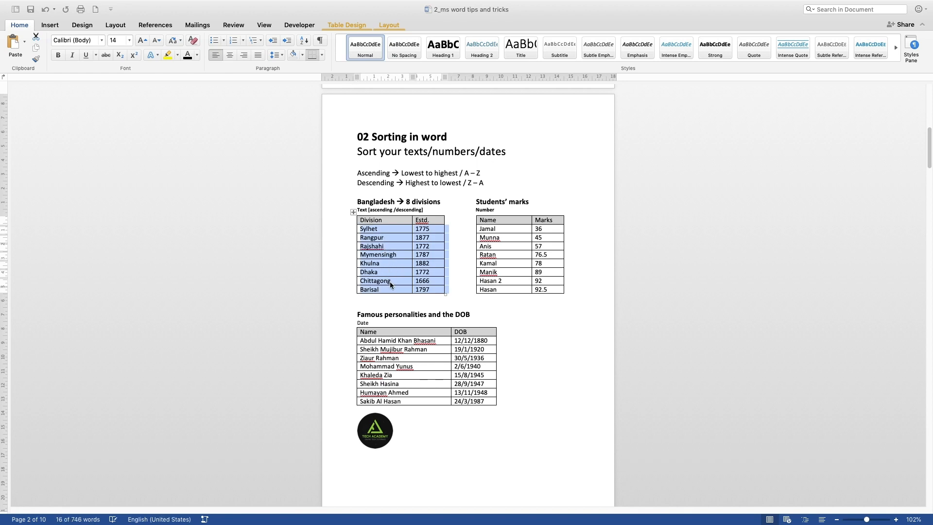
left_click(392, 255)
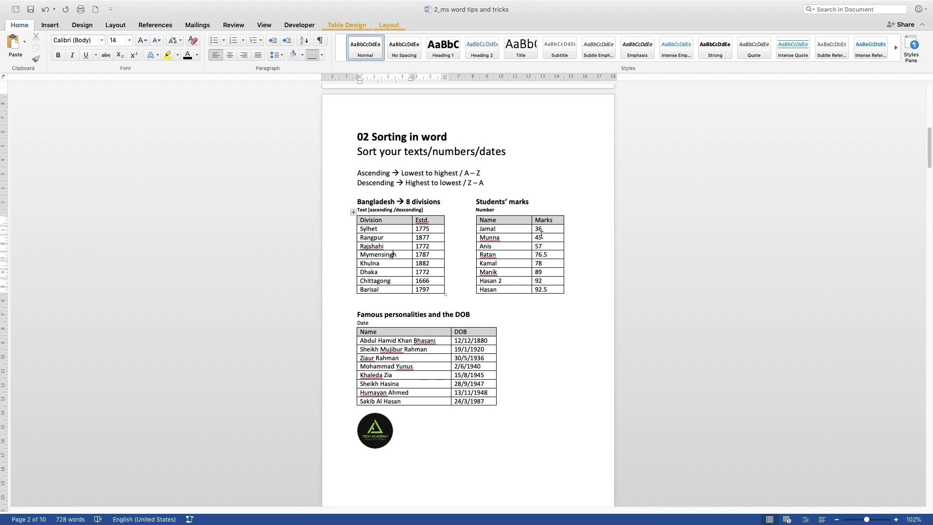
Sort the Students' marks table by the Marks column as numbers in ascending order.
left_click_drag(544, 230, 547, 290)
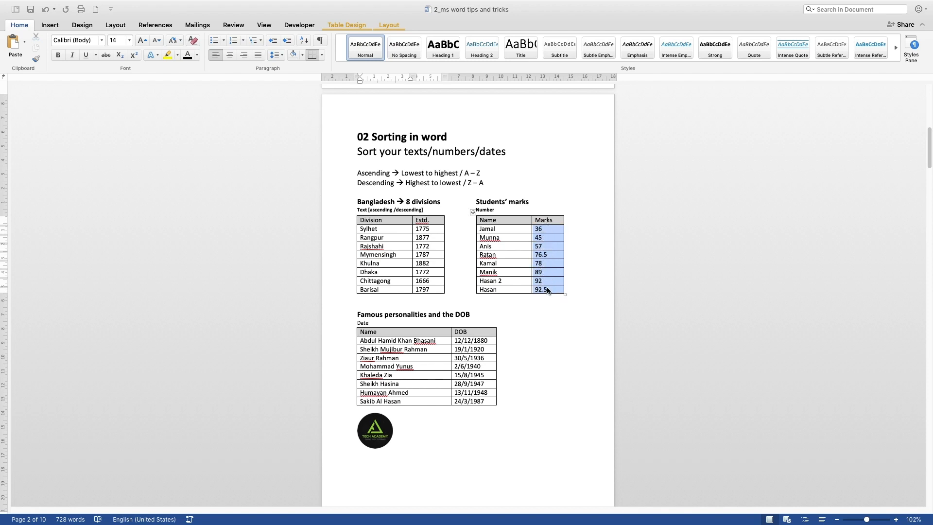
left_click(303, 40)
left_click(559, 123)
left_click_drag(535, 92, 357, 130)
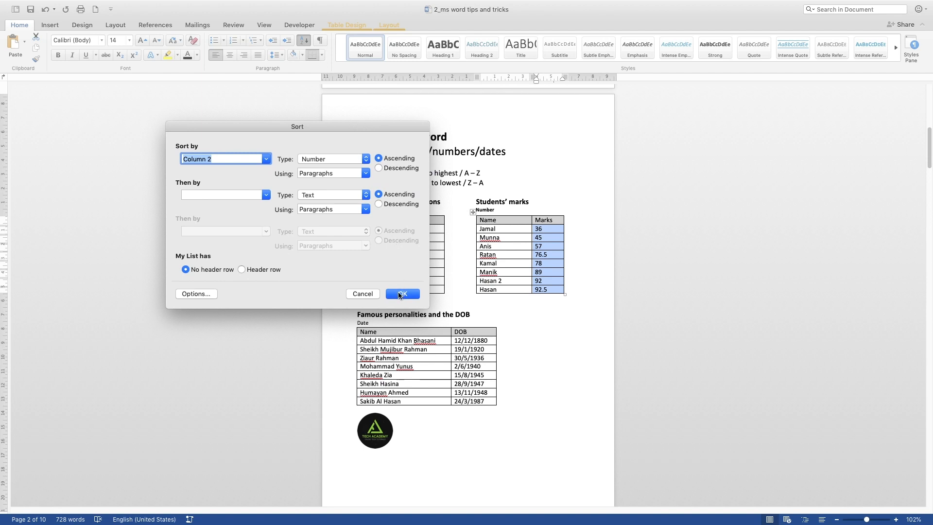
left_click(399, 294)
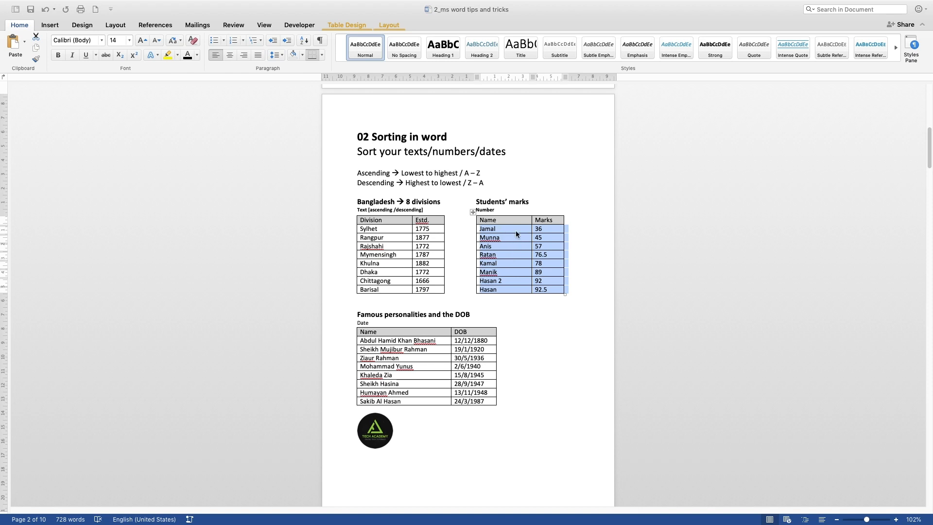
Sort the Students' marks table by the Marks column as numbers in descending order, without a header row.
left_click(552, 290)
left_click_drag(551, 290, 543, 232)
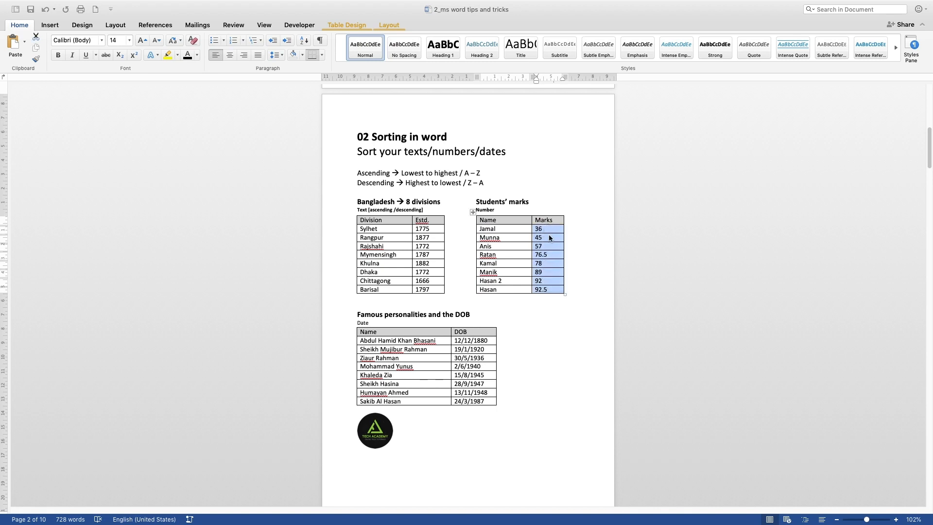
left_click(304, 41)
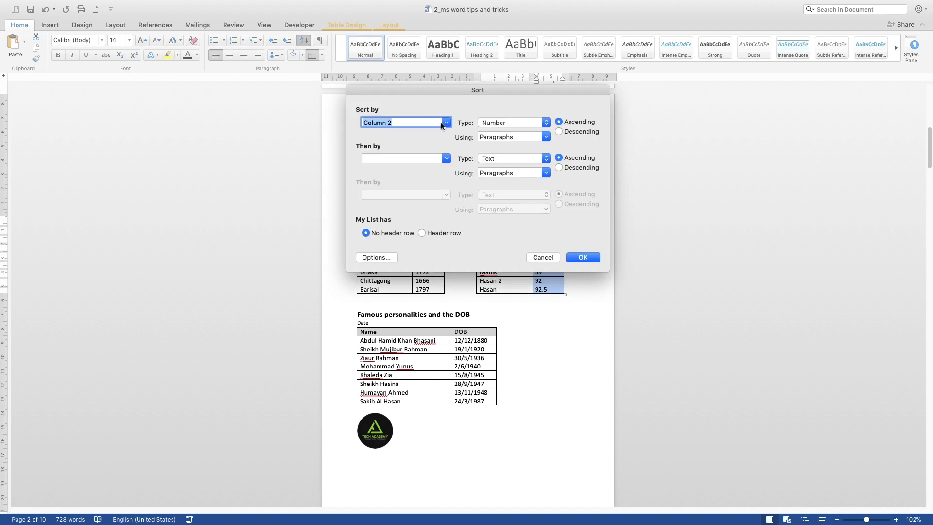
left_click(533, 123)
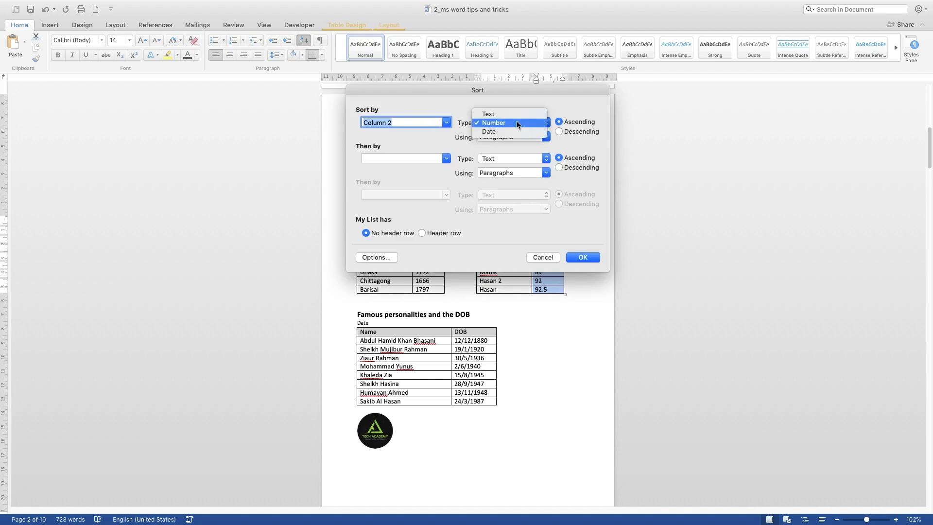
left_click(512, 124)
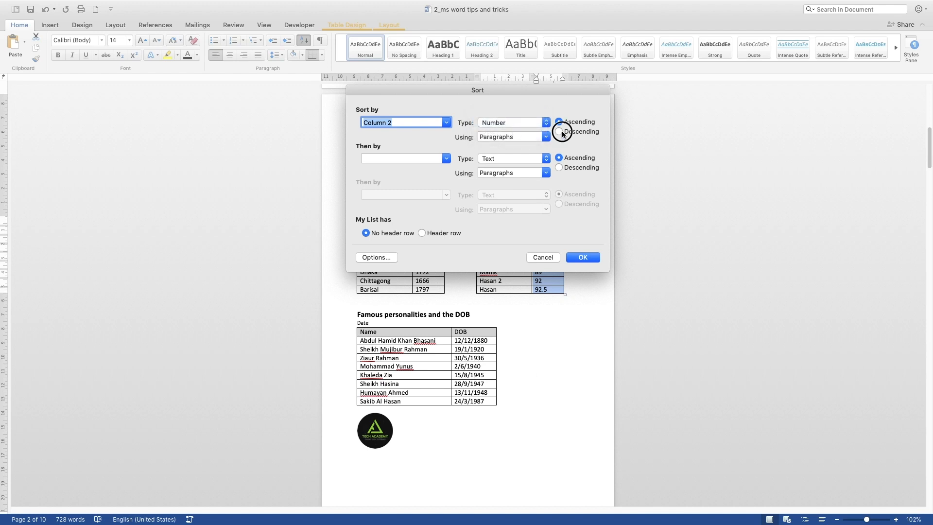
left_click(584, 257)
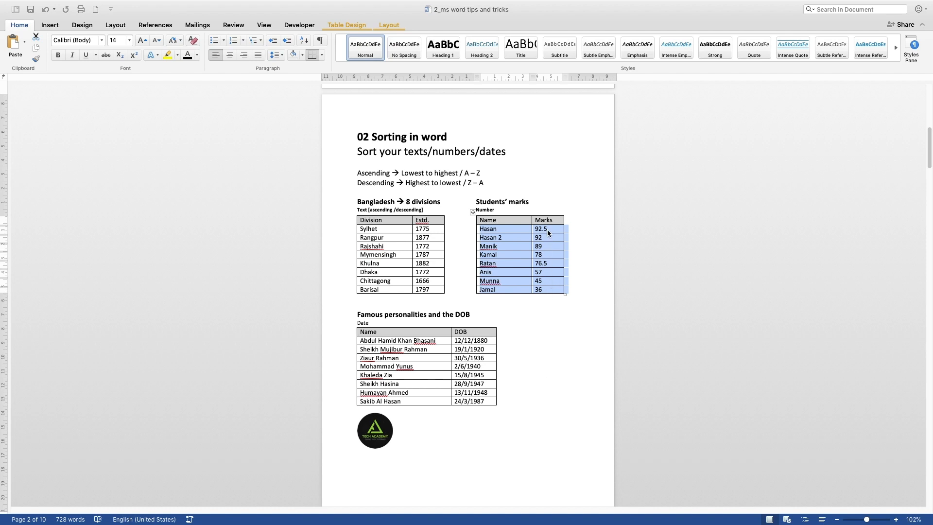
left_click(552, 290)
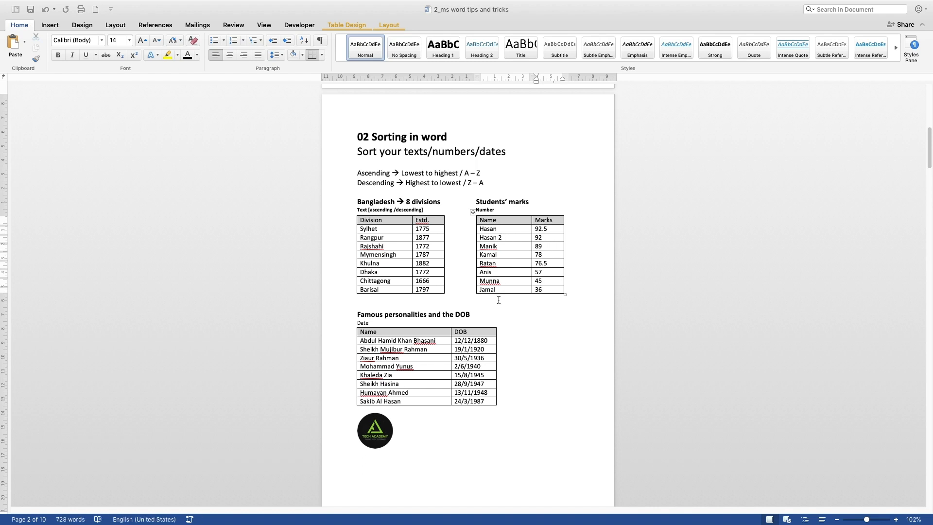
Sort the Famous personalities table by the DOB column as dates in descending order, without a header row.
scroll(491, 293, "down", 3)
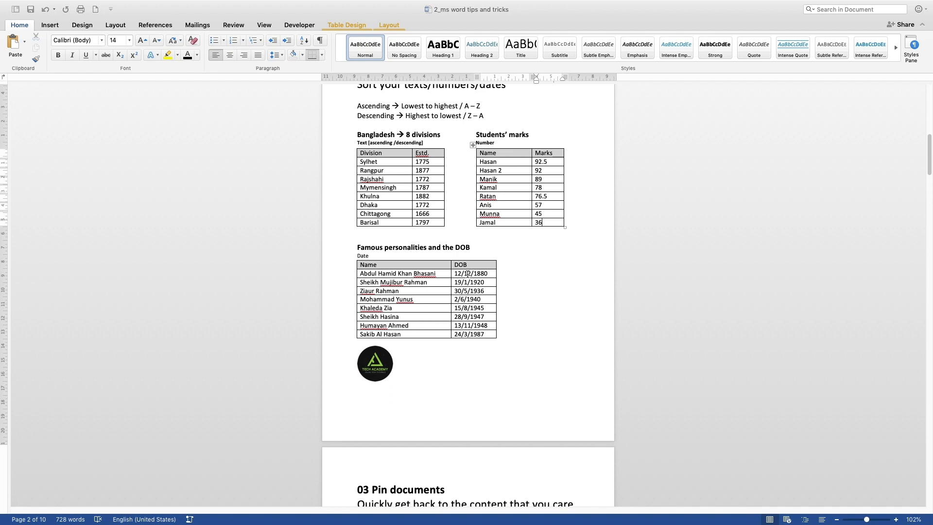
left_click_drag(467, 273, 470, 334)
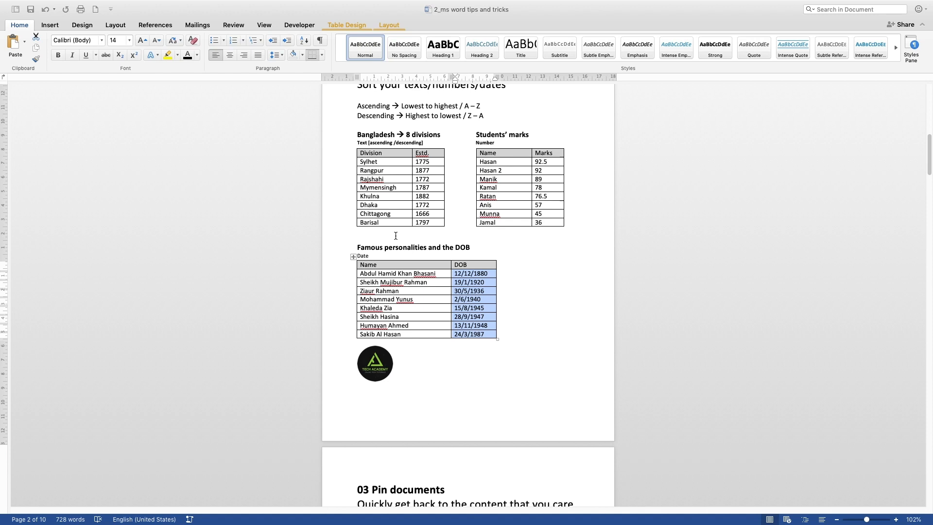
left_click(304, 41)
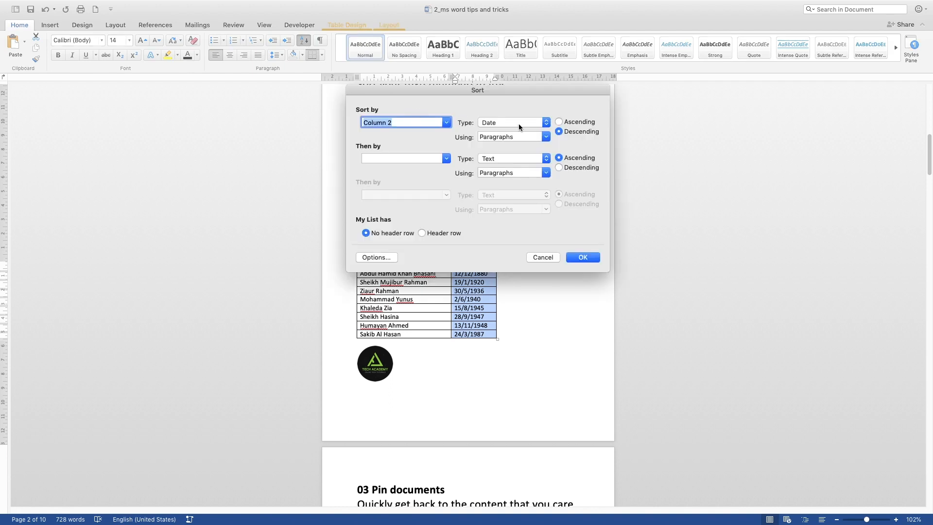
left_click(578, 257)
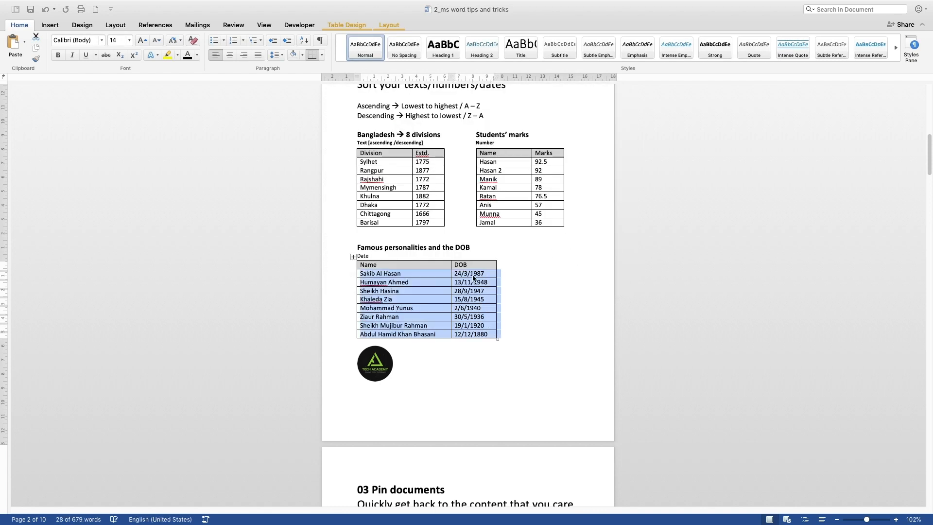
left_click(486, 334)
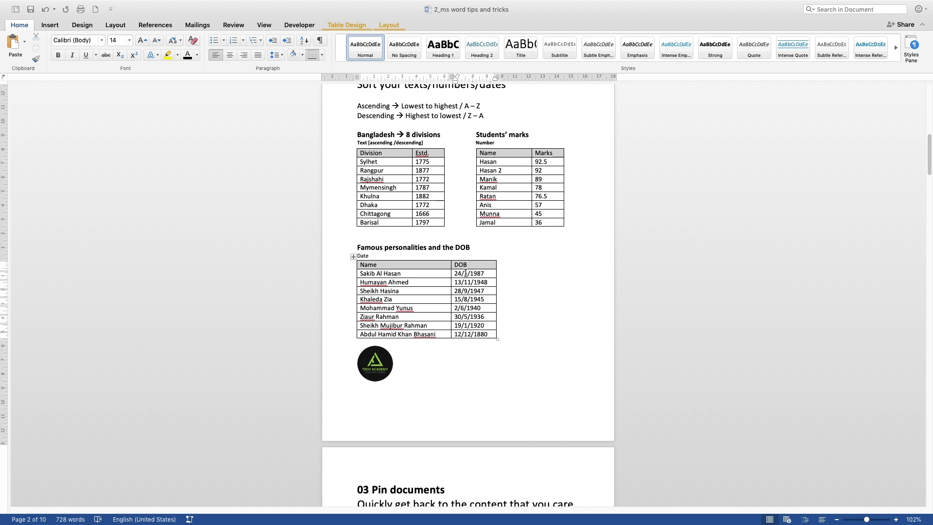
Sort the Famous personalities table by the DOB column as dates in ascending order.
left_click_drag(470, 274, 469, 335)
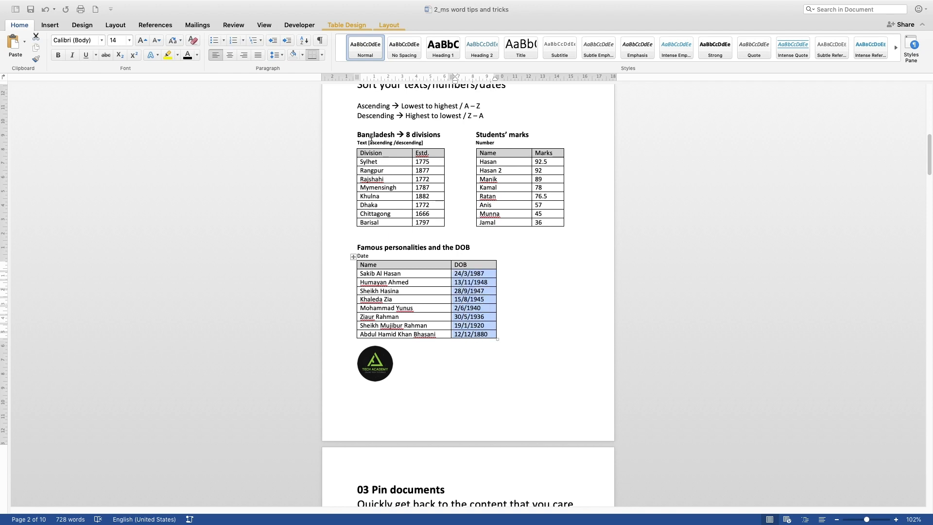
left_click(305, 40)
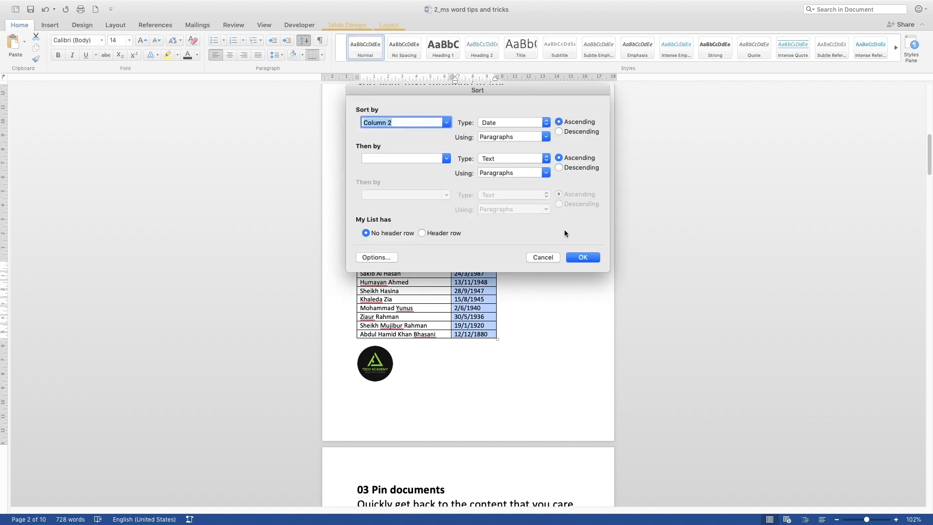
left_click(578, 255)
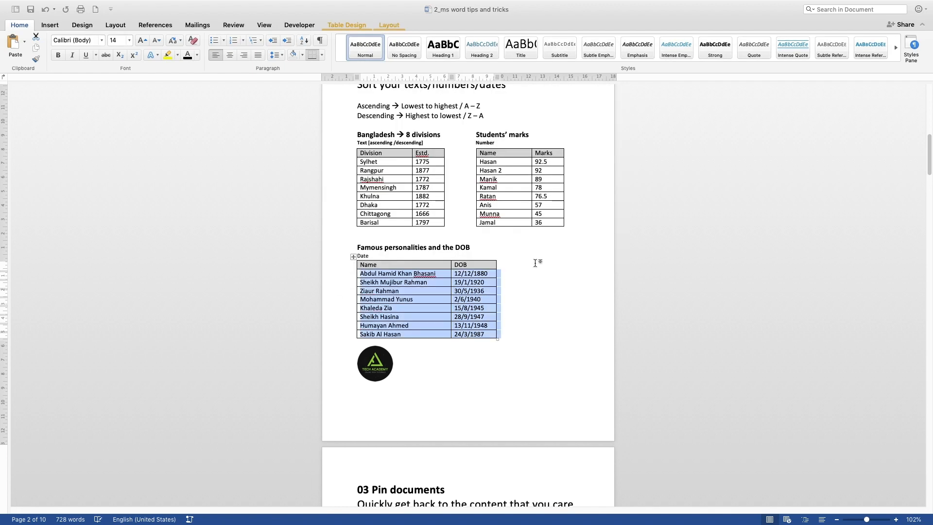
left_click(489, 279)
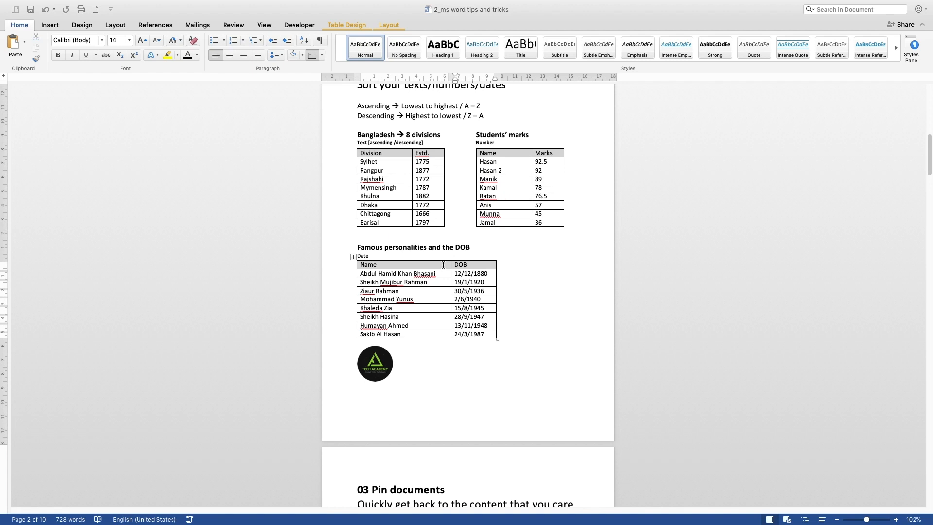
Go to the "03 Pin documents" page, then save and close the document.
scroll(459, 280, "down", 3)
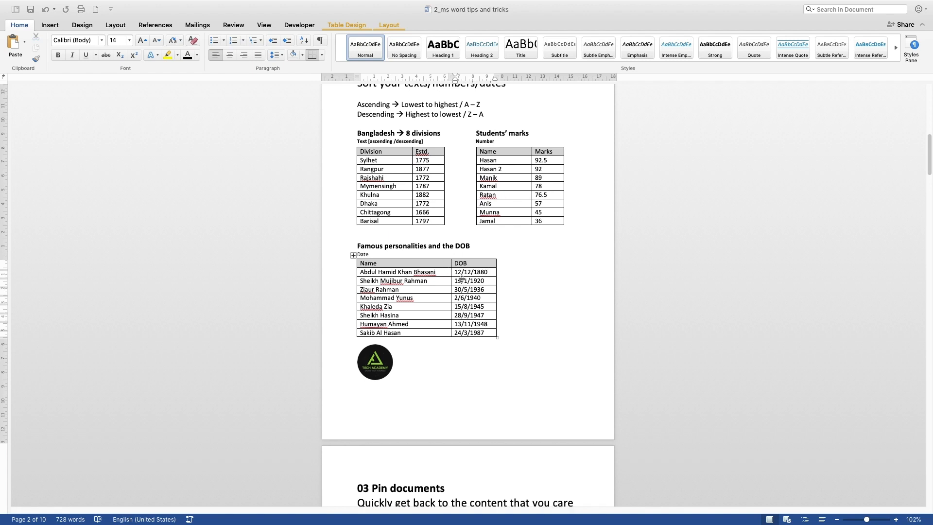
scroll(462, 274, "up", 3)
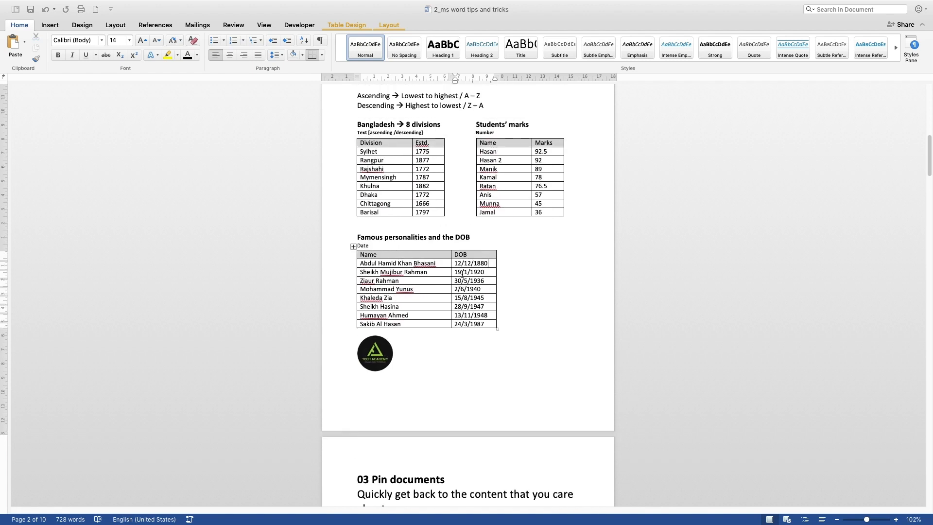
key("Page_Down")
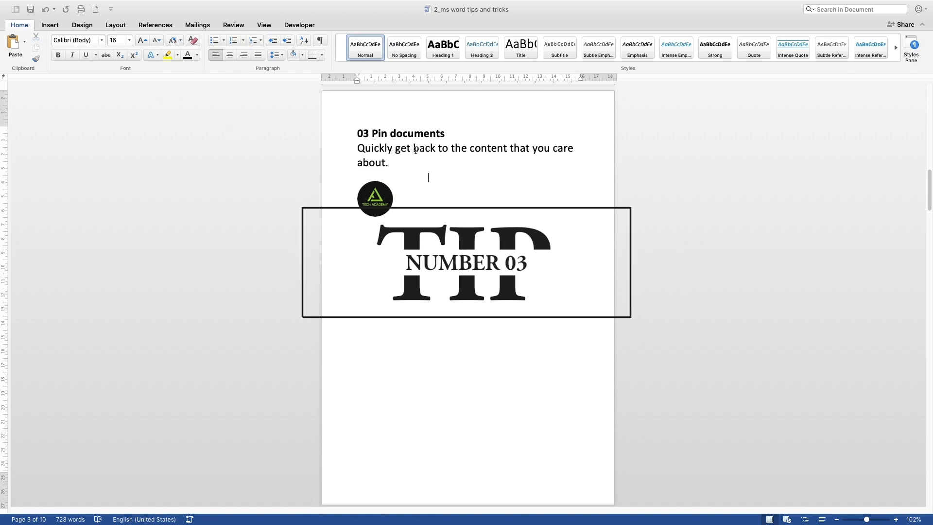
left_click(30, 9)
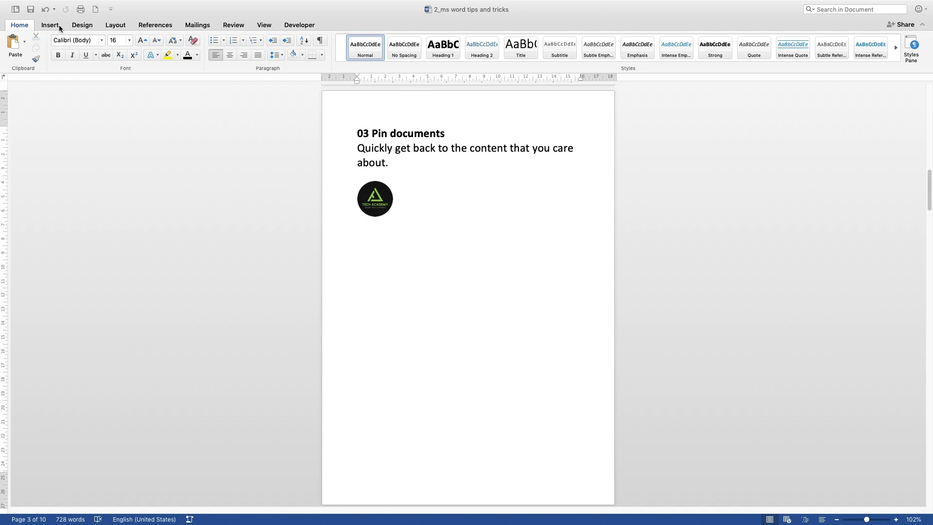
mouse_move(22, 1)
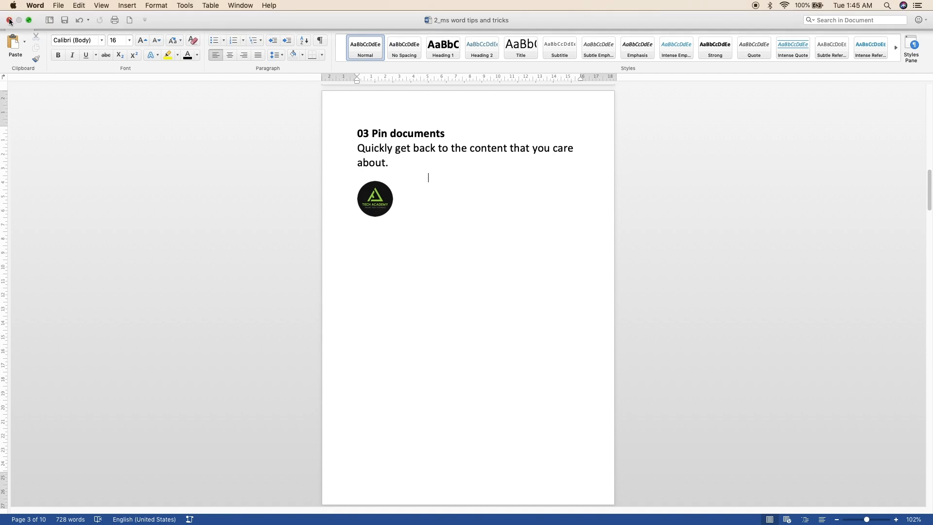
left_click(9, 20)
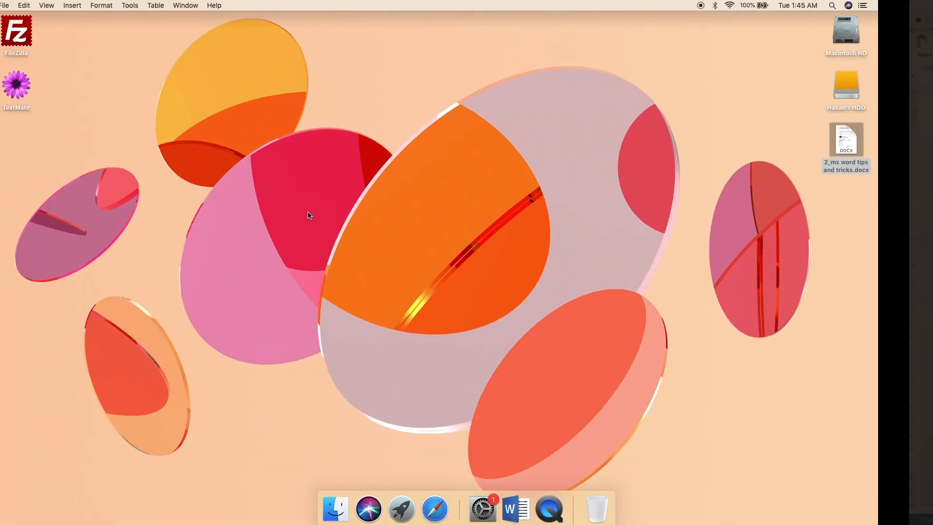
Reopen Word's start window in full screen and pin the Desktop copy of "2_ms word tips and tricks" in the recent documents.
left_click(517, 504)
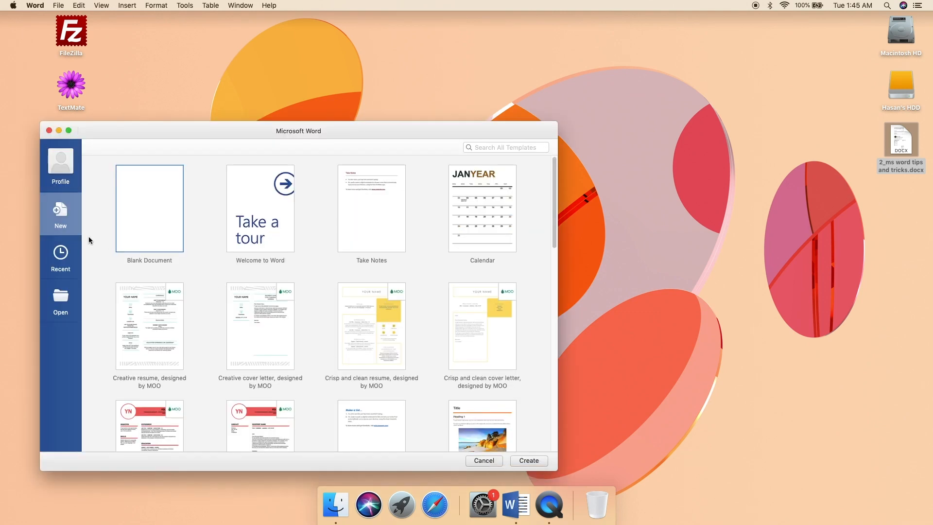
left_click(65, 255)
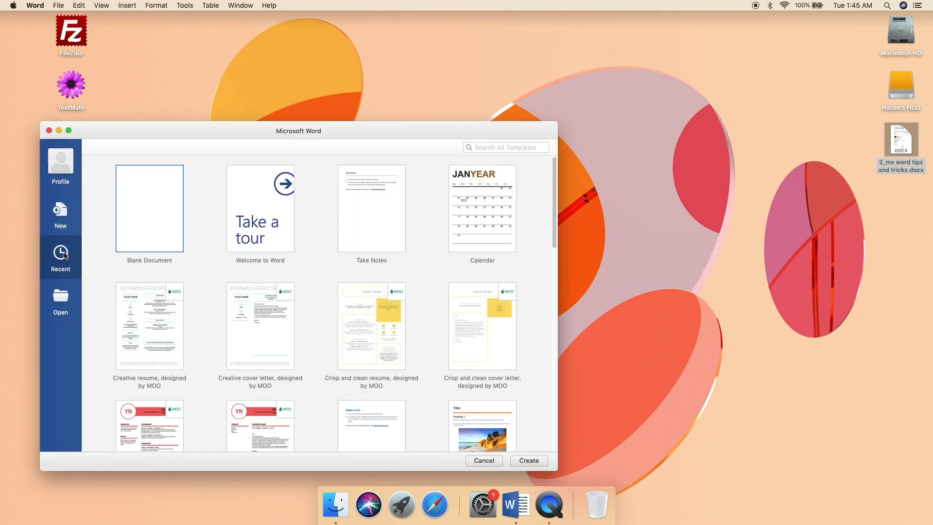
left_click(69, 131)
scroll(162, 194, "down", 20)
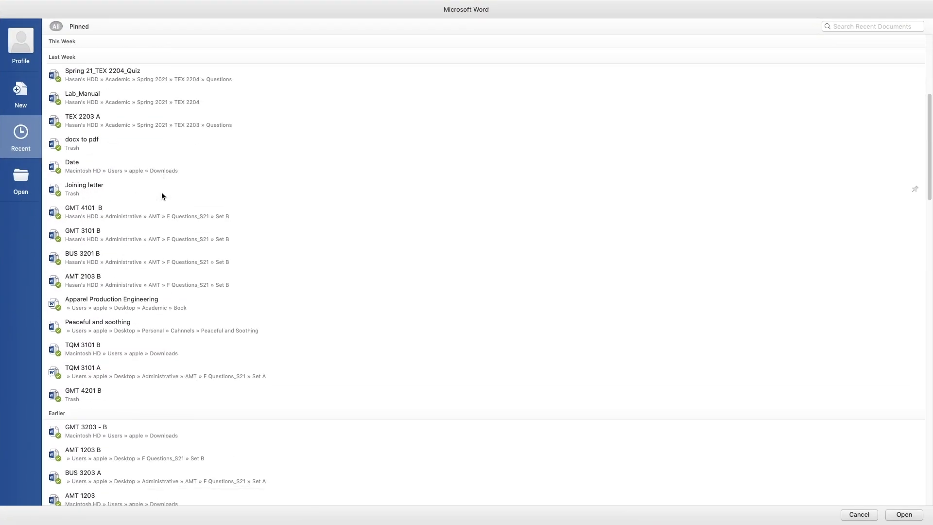
scroll(162, 190, "up", 15)
scroll(162, 193, "up", 15)
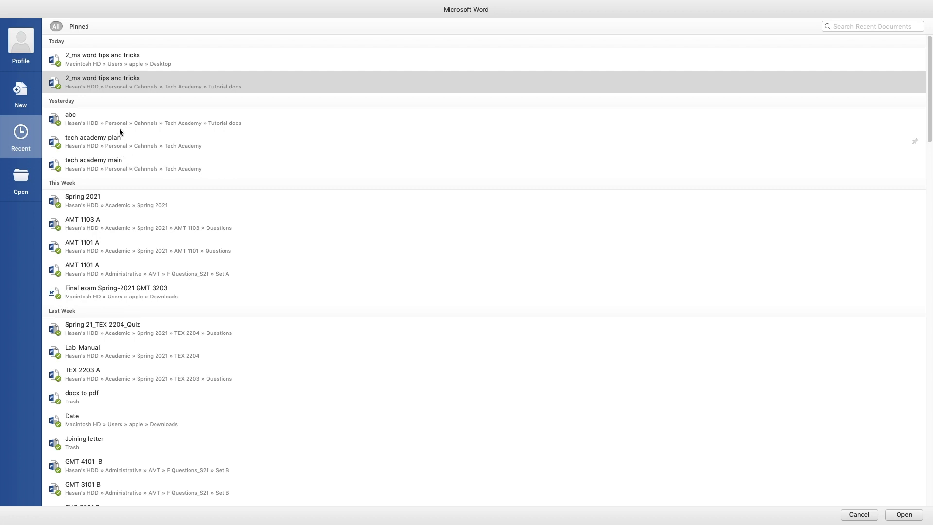
left_click(147, 62)
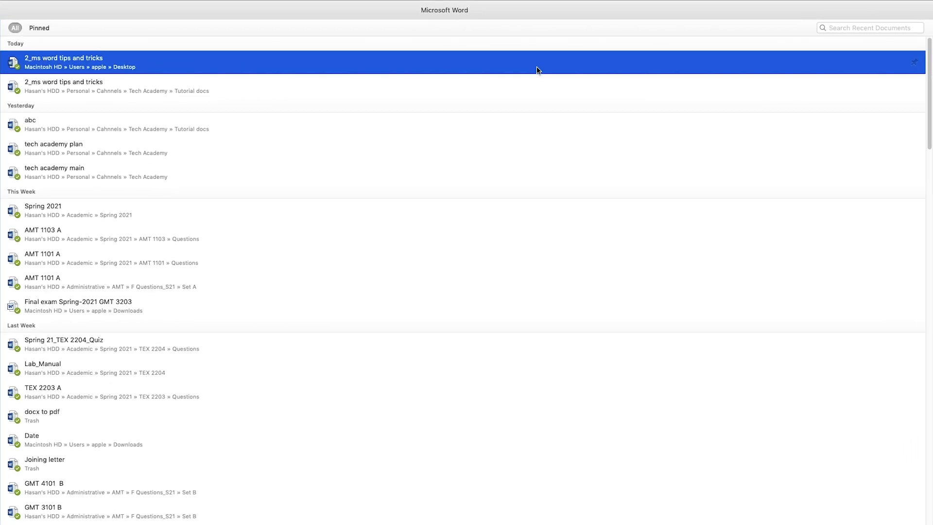
left_click(914, 70)
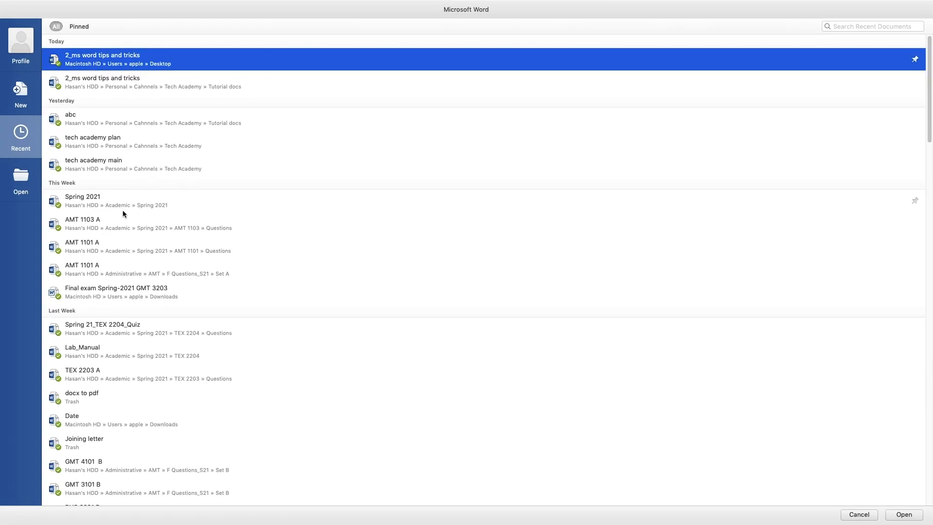
Open the recent document "AMT 1103 A" and close it again.
left_click(100, 226)
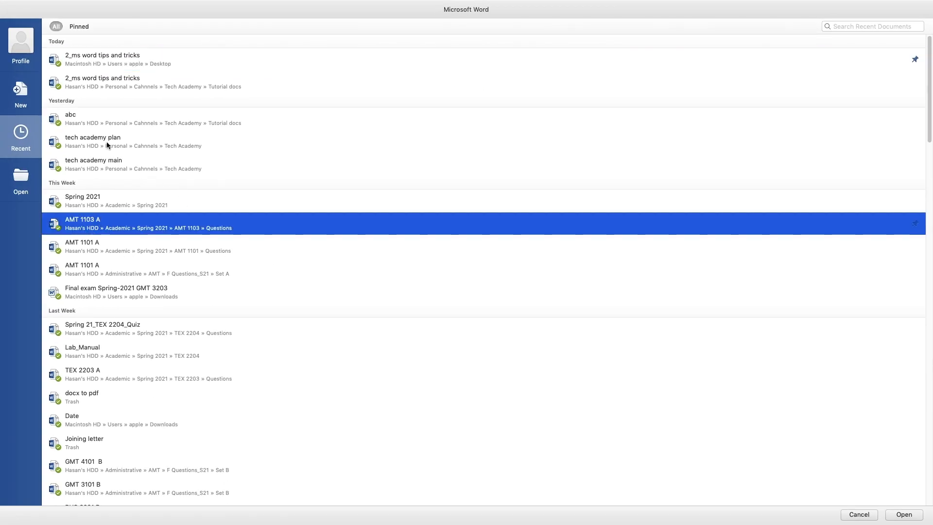
key("Return")
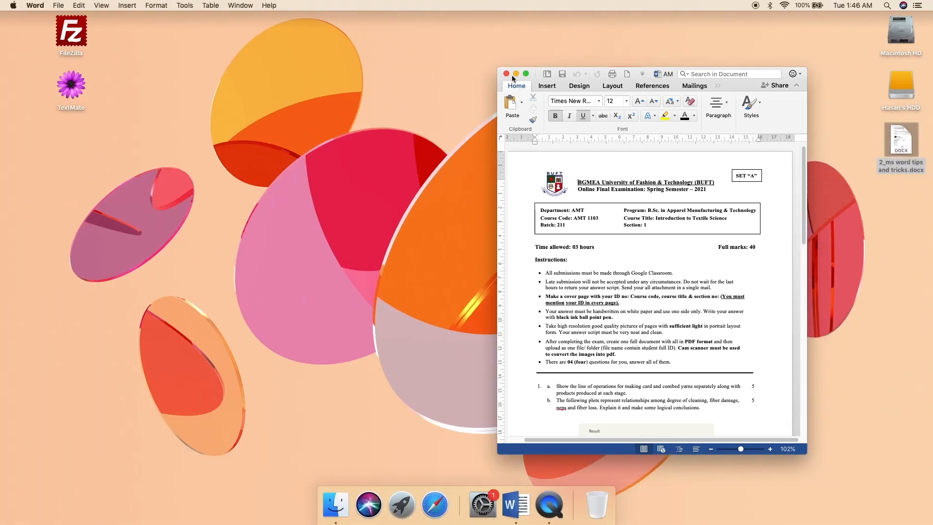
left_click(506, 74)
Restrict Word's recent documents to pinned ones, open "2_ms word tips and tricks" from there and show it in full screen.
left_click(516, 505)
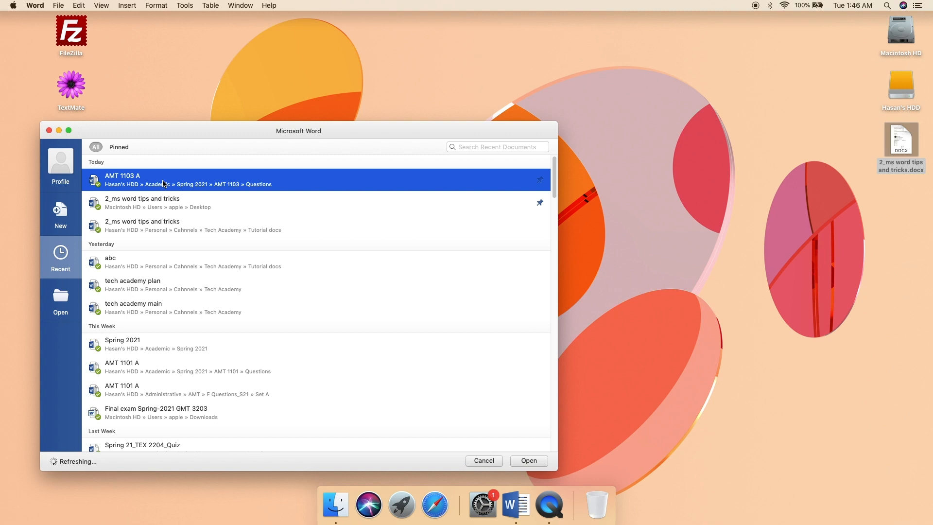
left_click(69, 129)
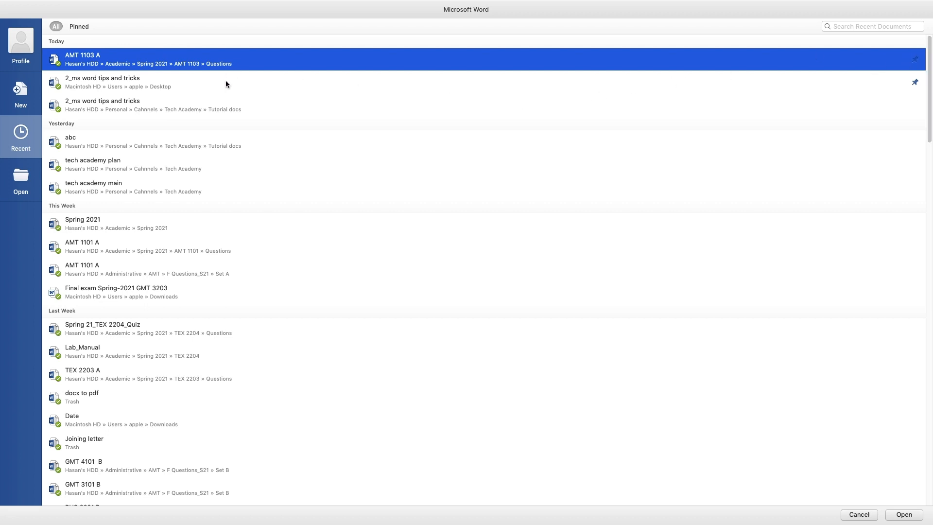
left_click(183, 85)
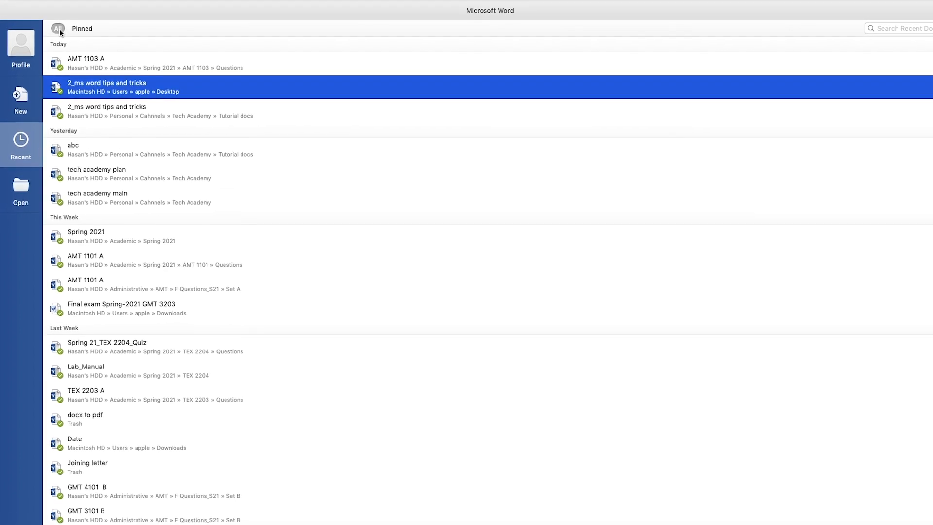
left_click(80, 28)
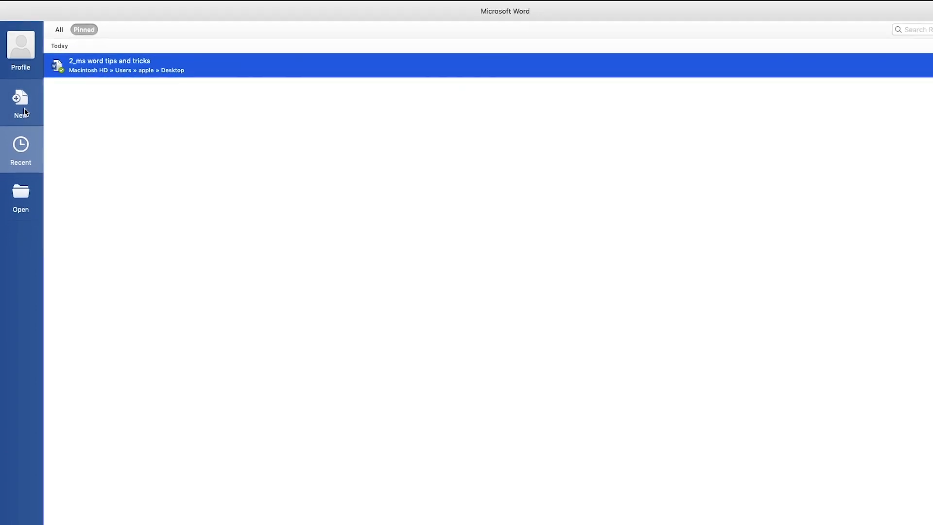
double_click(77, 65)
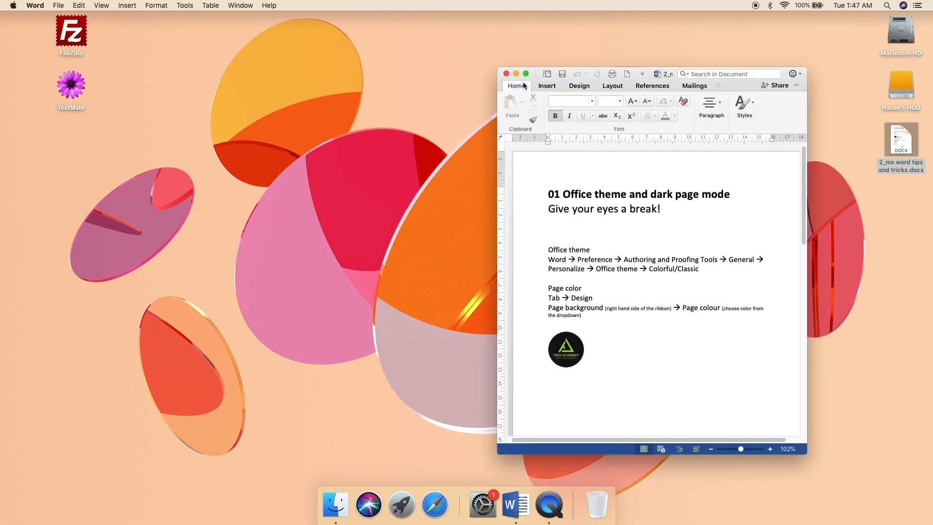
left_click(526, 73)
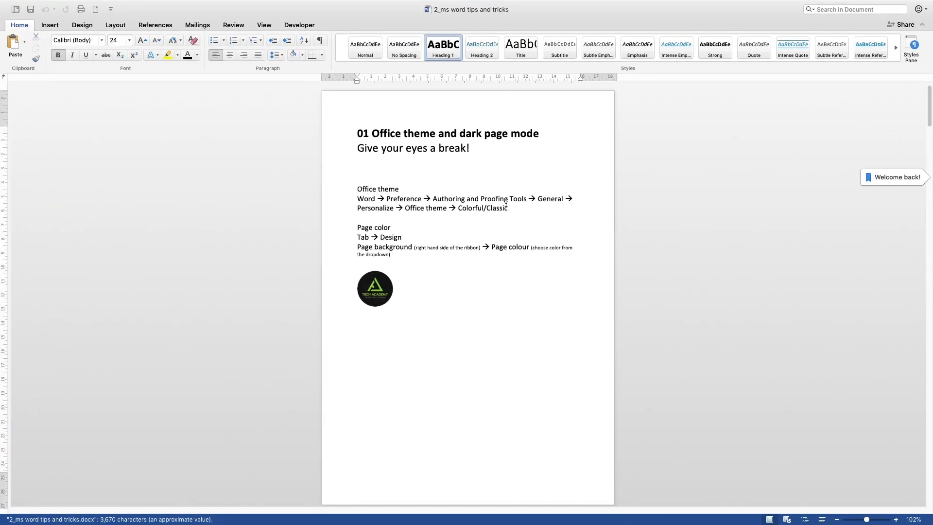
Go to the "04 Change of measurement units visibility" page and inspect the units in the document's custom margin settings without changing them.
key("Page_Down")
key("Page_Down")
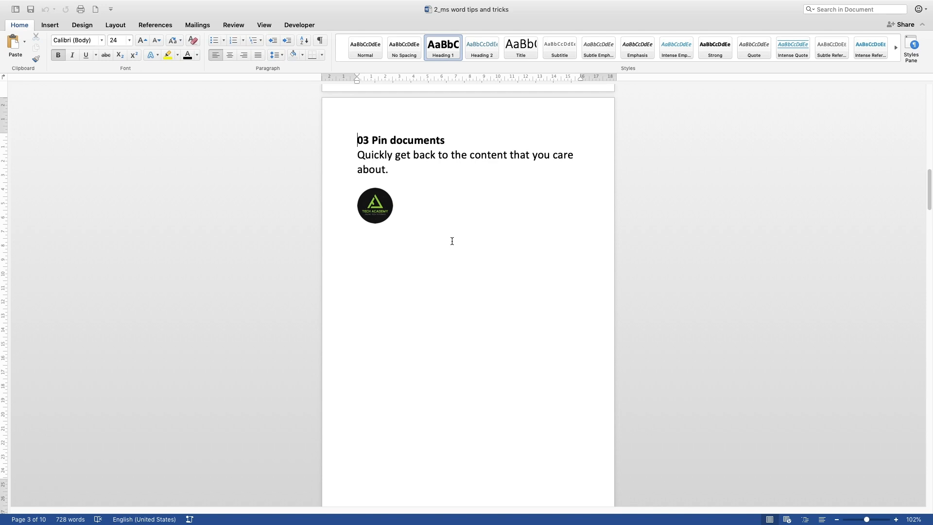
scroll(455, 234, "down", 5)
scroll(455, 233, "up", 5)
key("Page_Down")
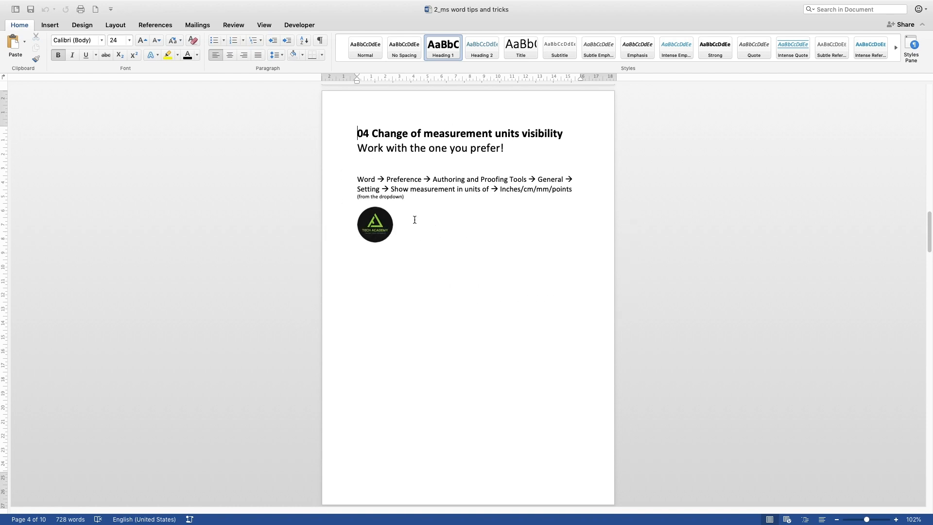
left_click(395, 260)
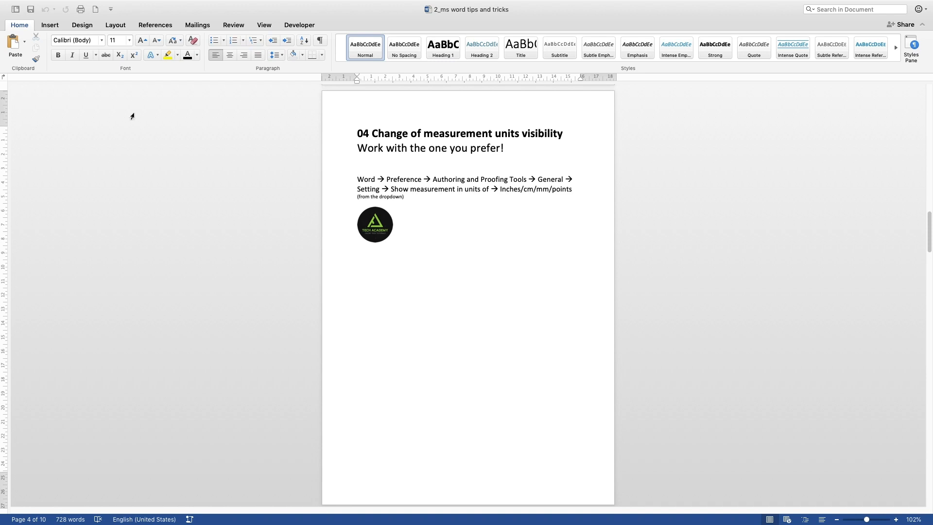
left_click(112, 25)
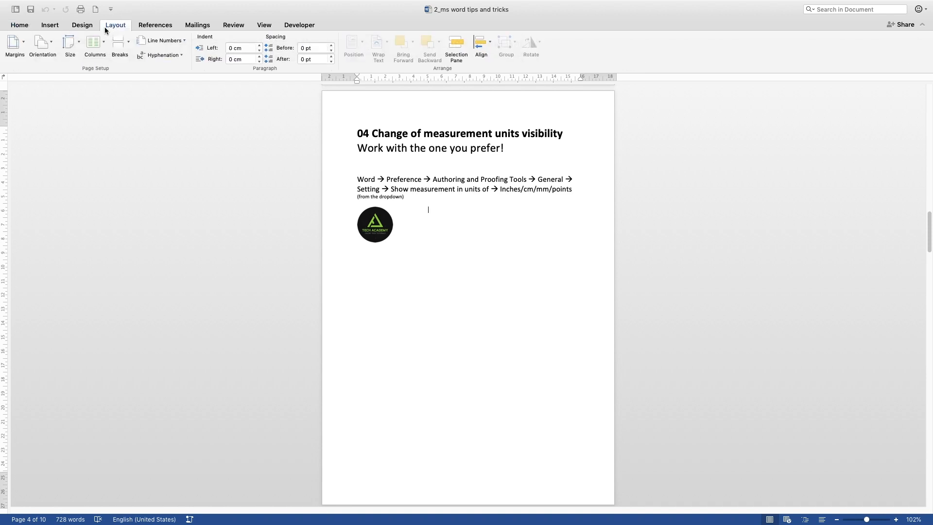
left_click(25, 43)
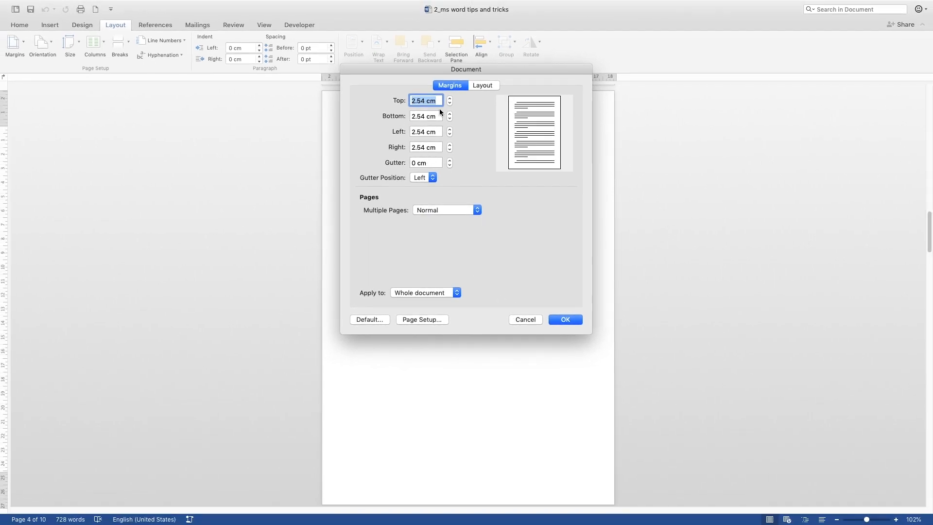
left_click(521, 321)
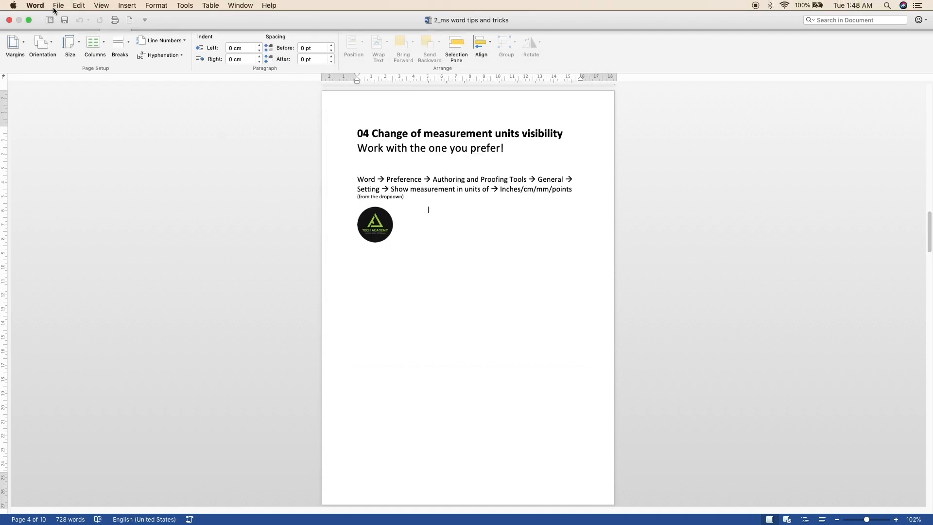
Set the measurement units to Inches in Word's general preferences and close the preferences.
left_click(36, 5)
left_click(54, 32)
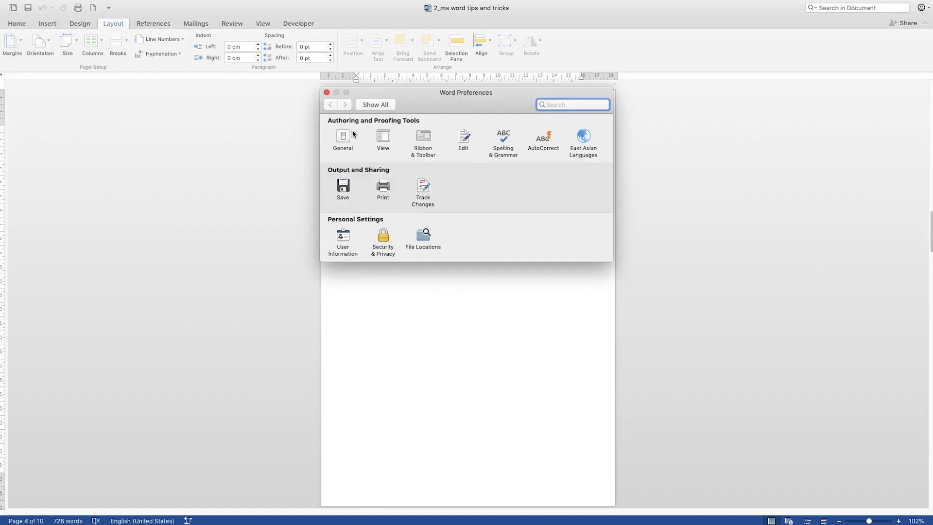
left_click(346, 136)
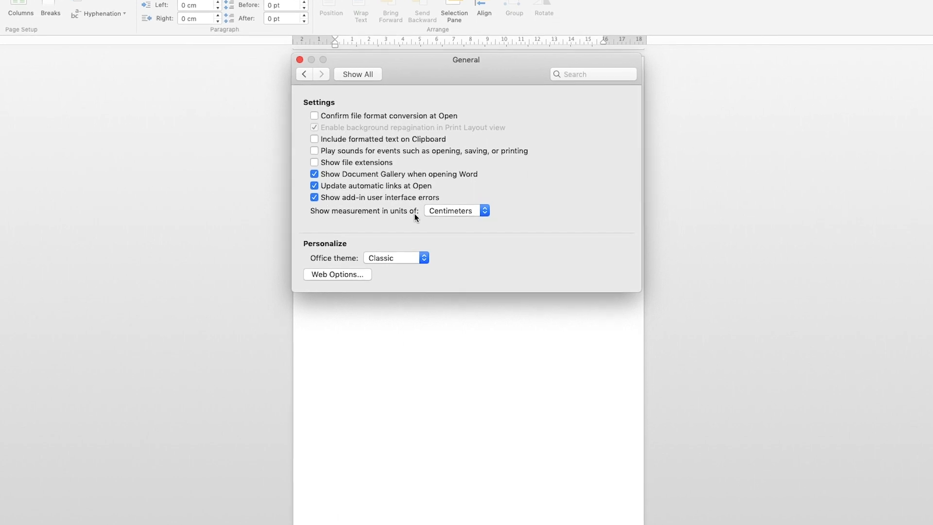
left_click(484, 212)
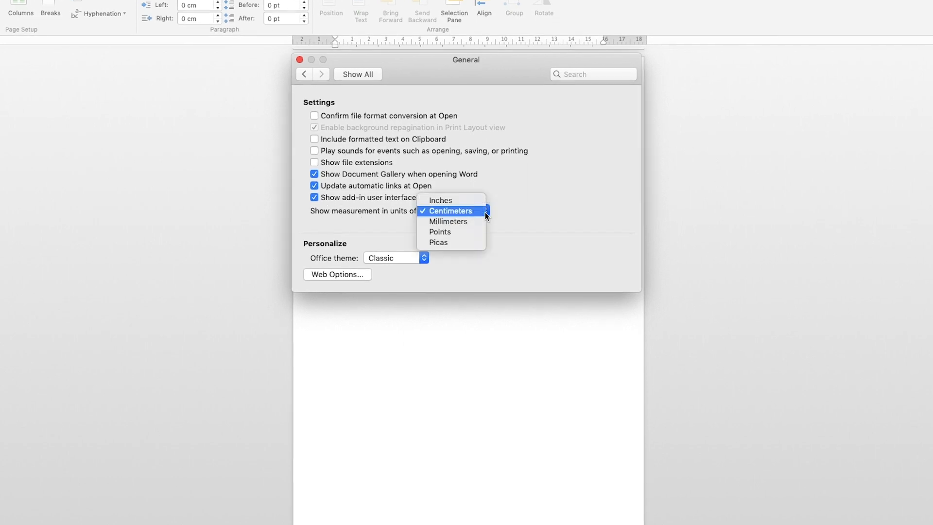
left_click(463, 201)
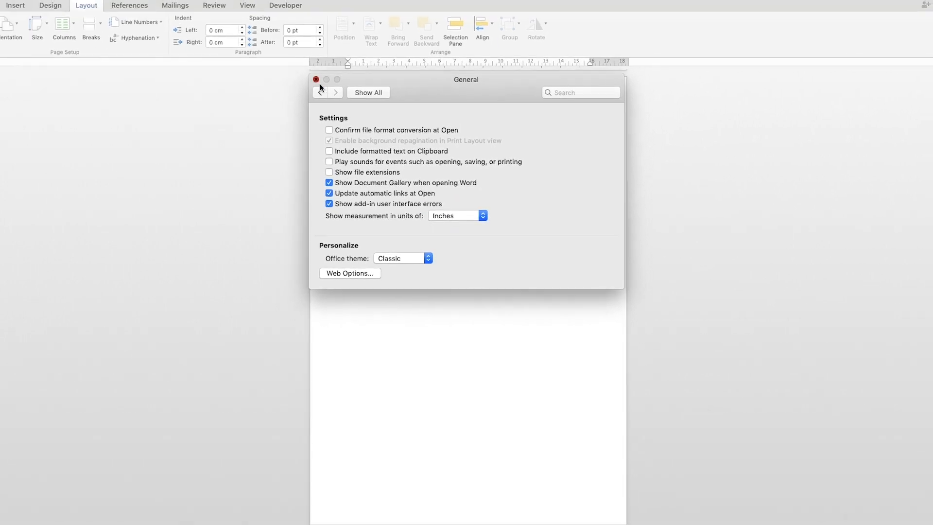
left_click(299, 59)
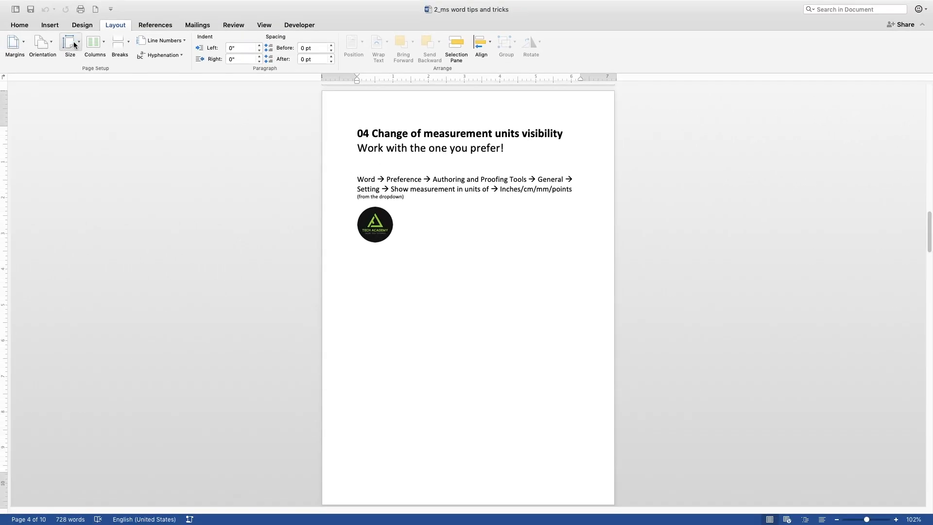
Check the units in the custom margin settings, then review the measurement unit option in the general preferences, leaving both unchanged.
left_click(26, 44)
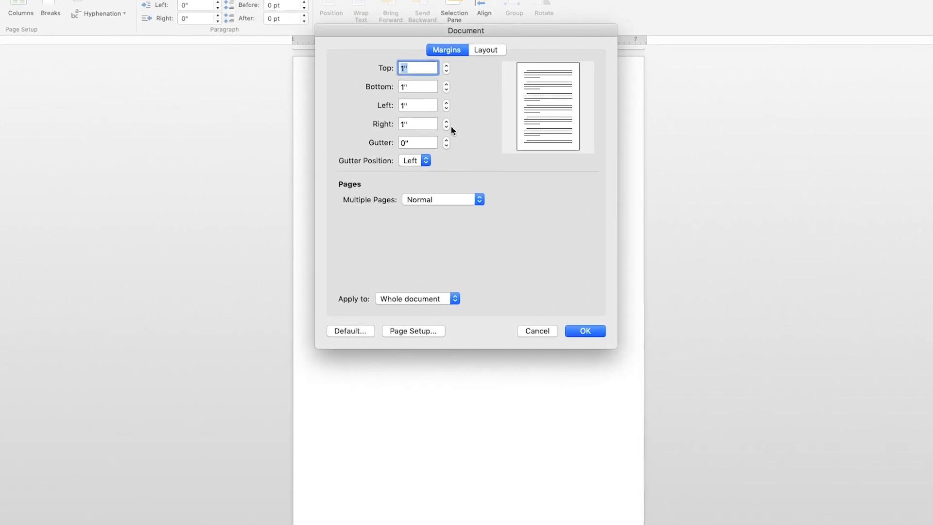
left_click(530, 330)
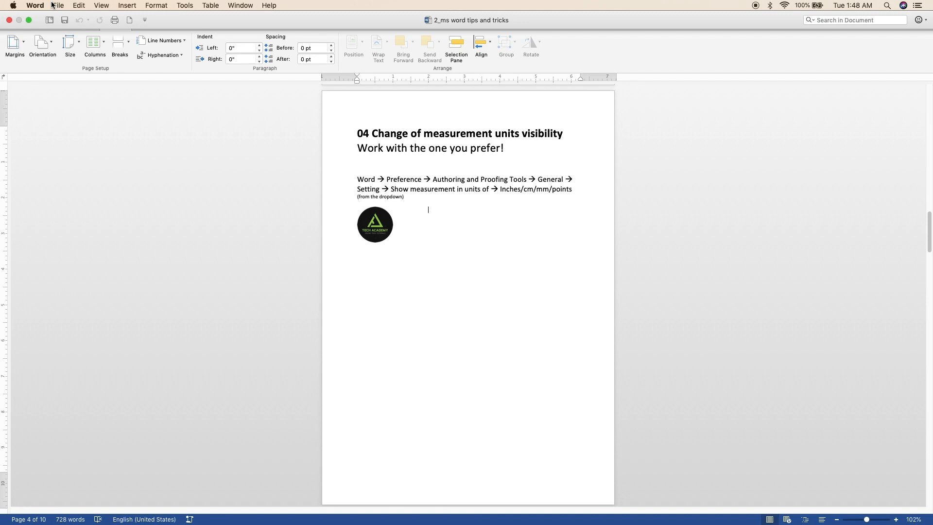
left_click(36, 5)
left_click(57, 33)
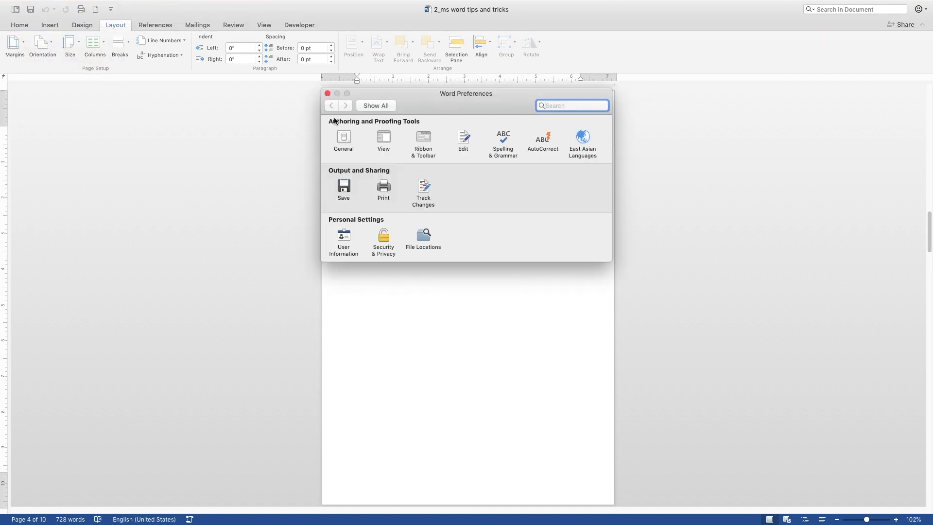
left_click(344, 138)
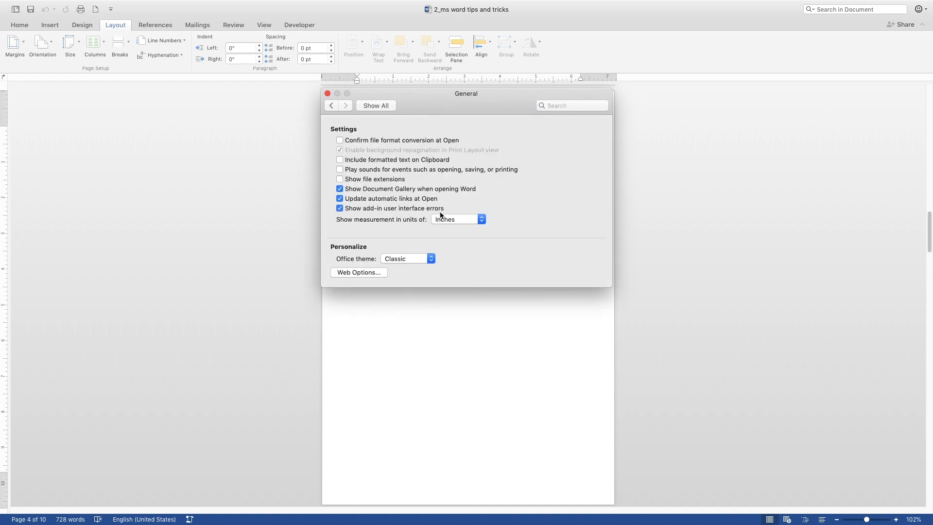
left_click(328, 94)
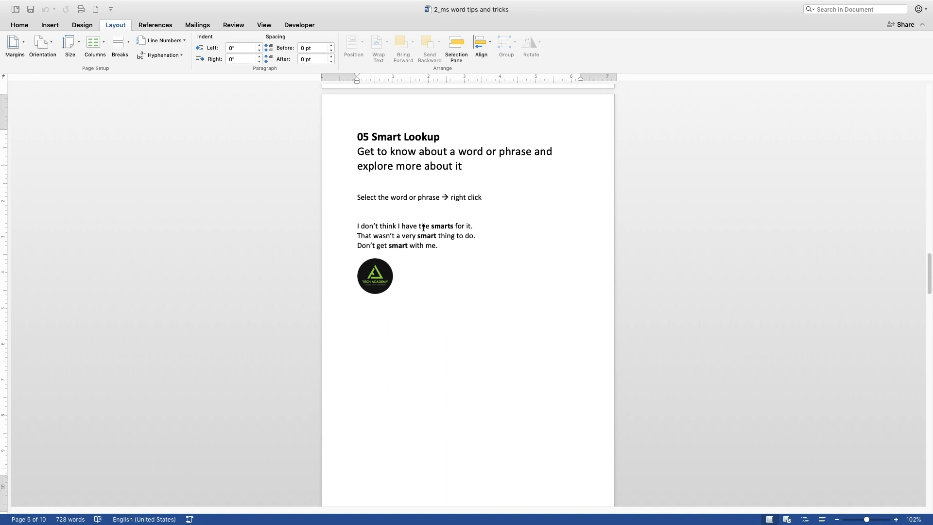
View the synonyms for the word "Smart" in the "05 Smart Lookup" heading without choosing one.
right_click(380, 138)
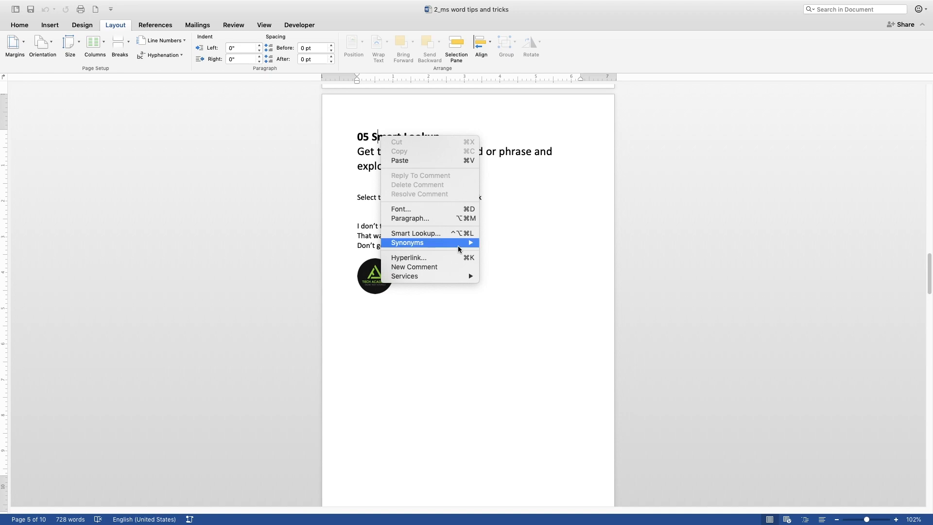
mouse_move(465, 247)
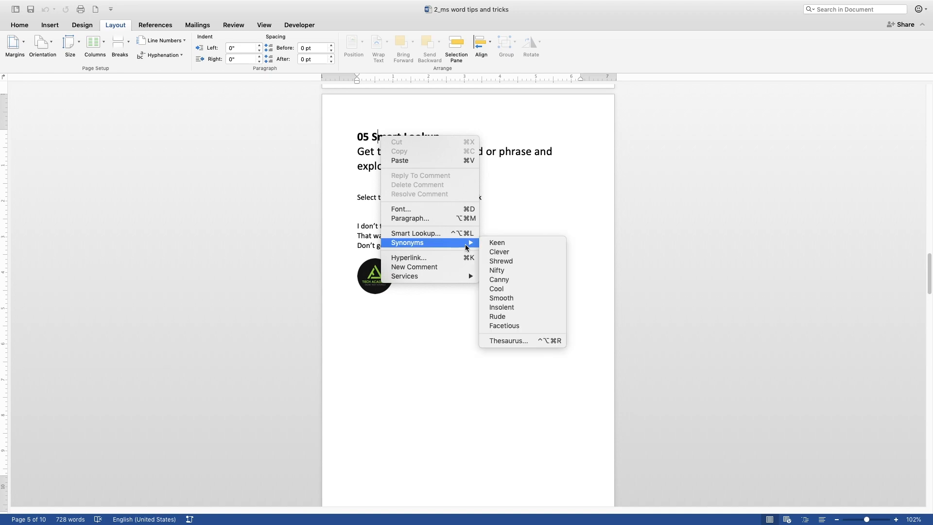
left_click(517, 189)
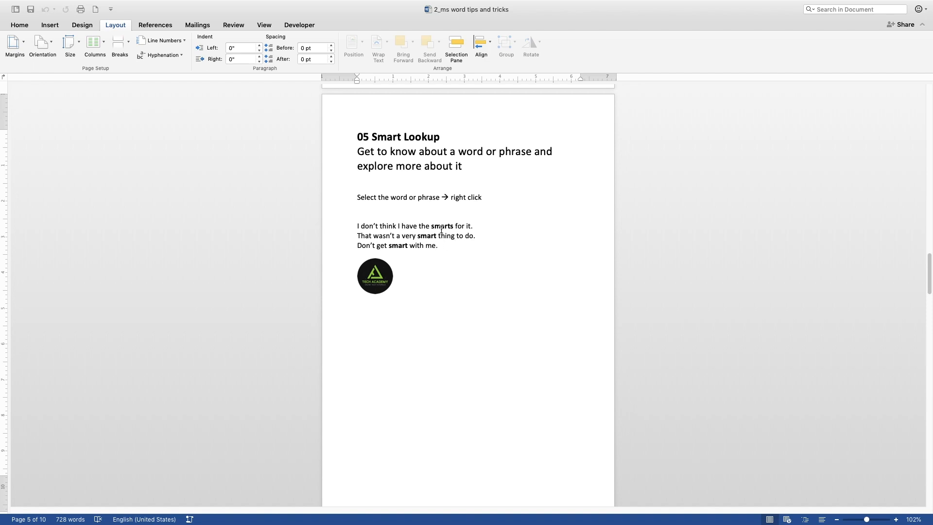
Run Smart Lookup on "smart" in "Don't get smart with me.", examine its dictionary, Wikipedia, image and web results, and close the lookup.
left_click_drag(389, 245, 409, 249)
right_click(402, 249)
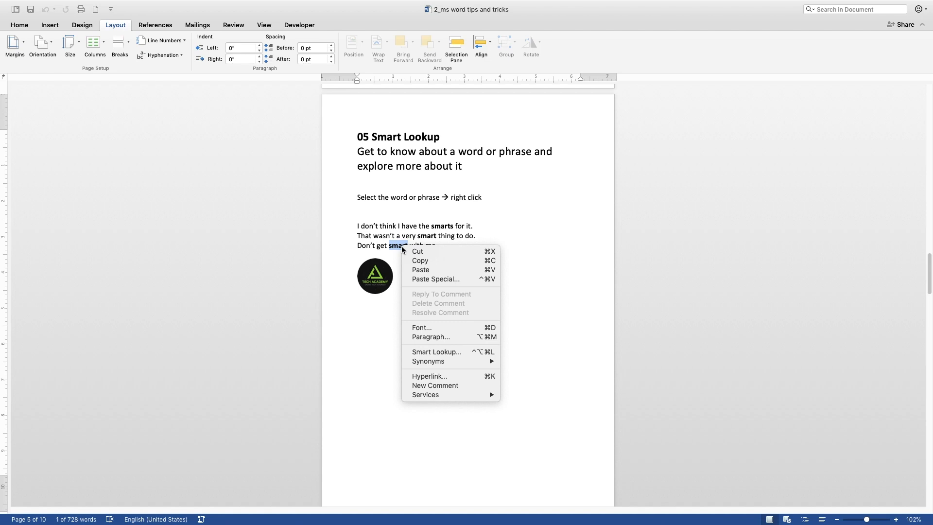
left_click(456, 354)
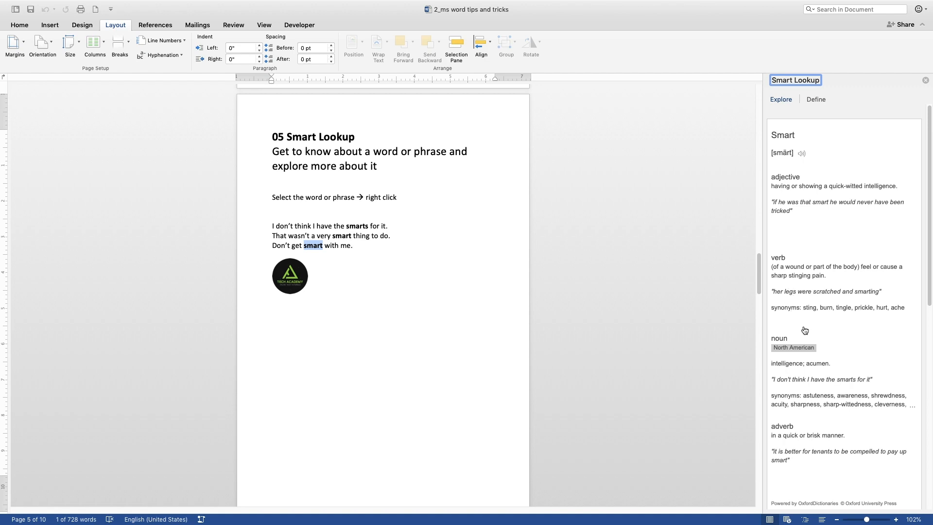
scroll(805, 326, "down", 2)
scroll(805, 325, "down", 10)
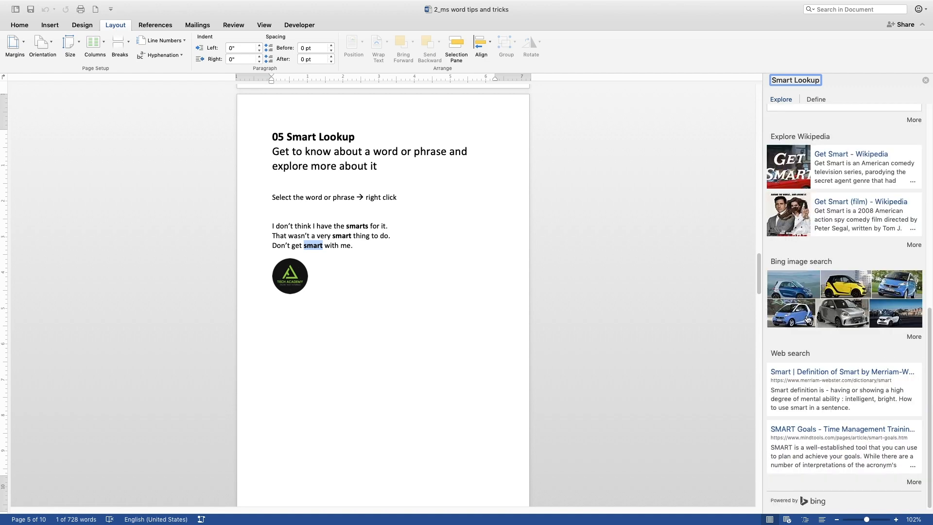
scroll(806, 315, "up", 2)
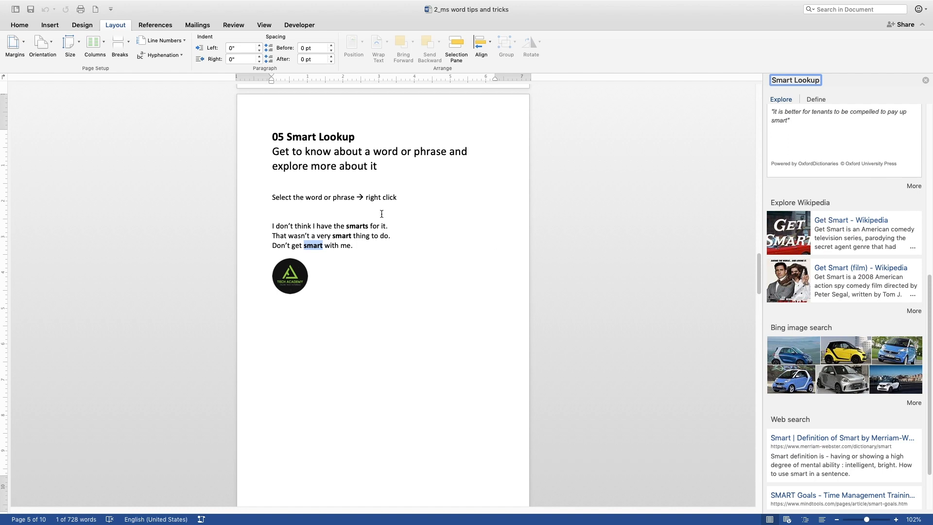
scroll(825, 311, "down", 2)
scroll(814, 368, "down", 3)
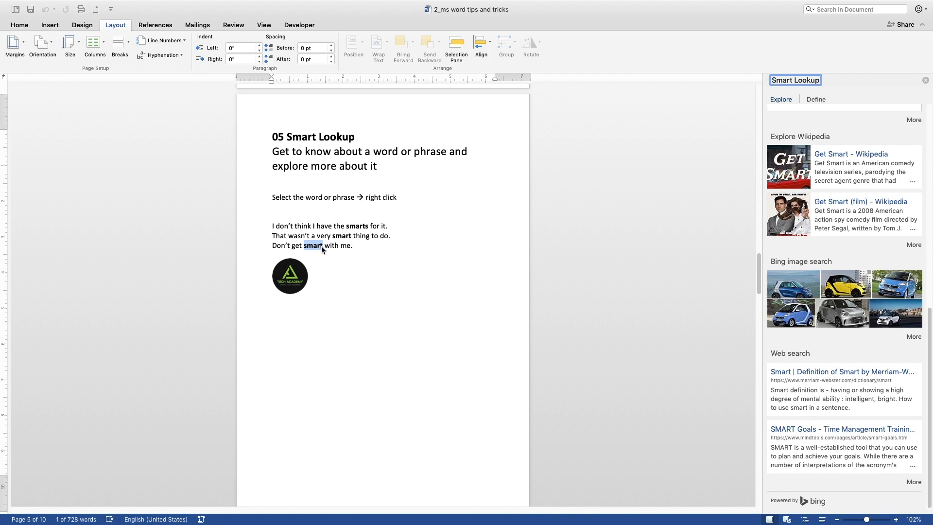
left_click(344, 239)
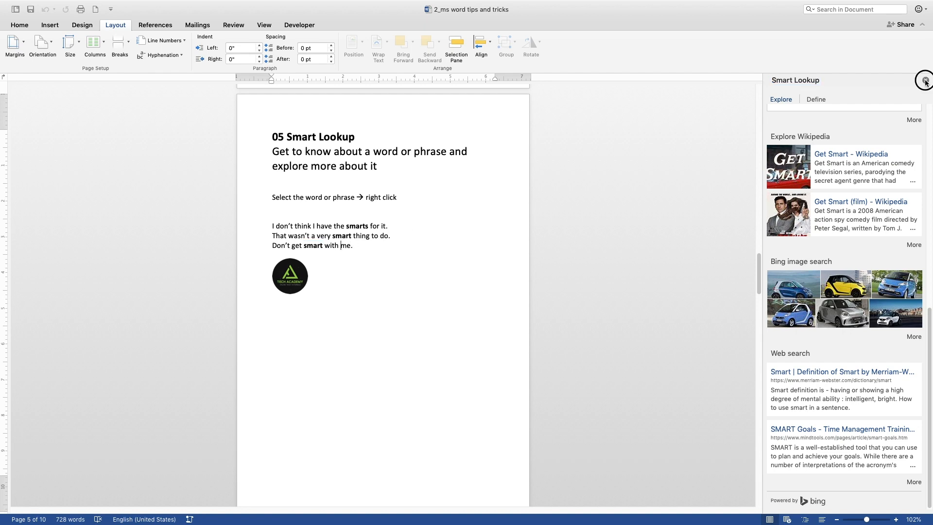
left_click(925, 80)
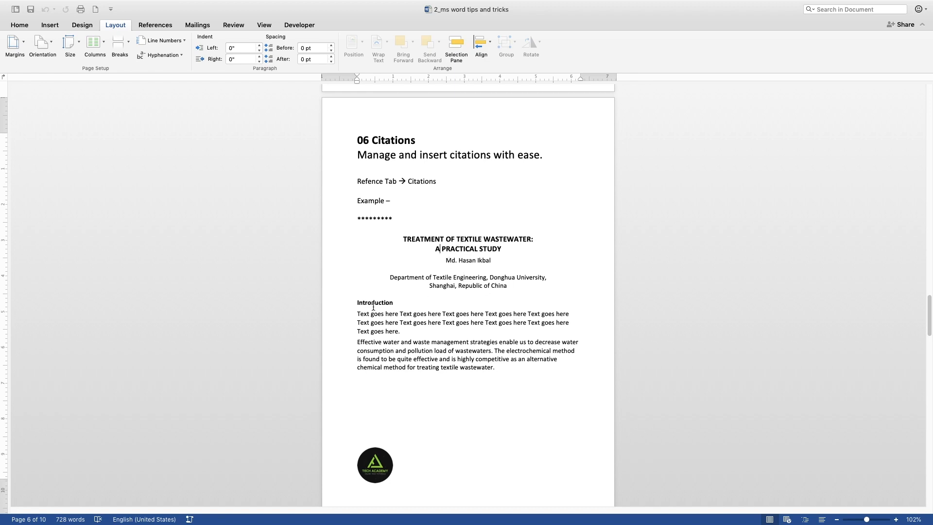
On the "06 Citations" page, place the insertion point after the Introduction sentence ending "pollution load of wastewaters.".
scroll(378, 310, "down", 1)
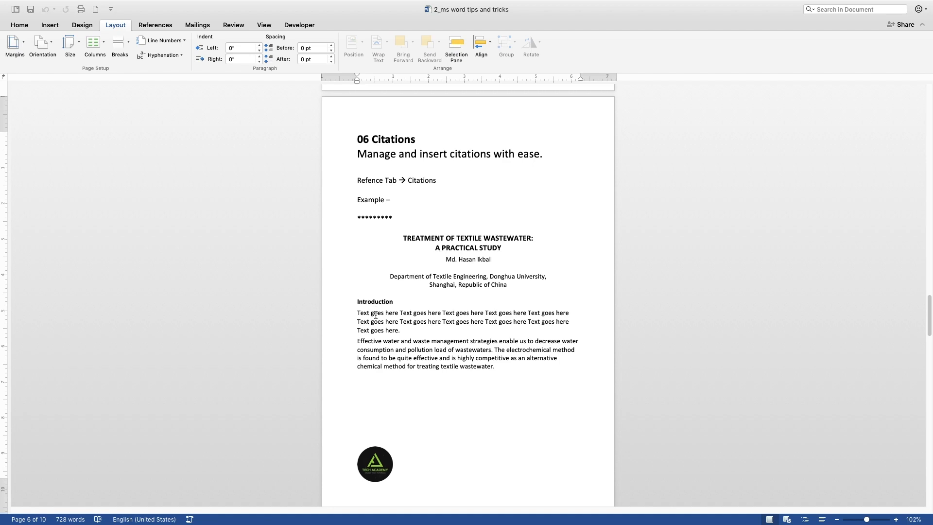
left_click(404, 331)
left_click_drag(405, 330, 363, 318)
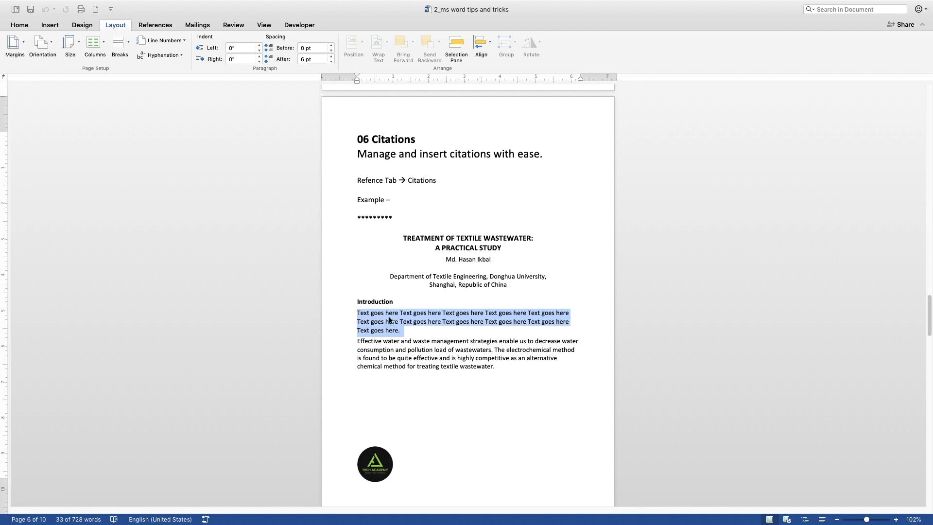
scroll(391, 321, "down", 1)
left_click(357, 338)
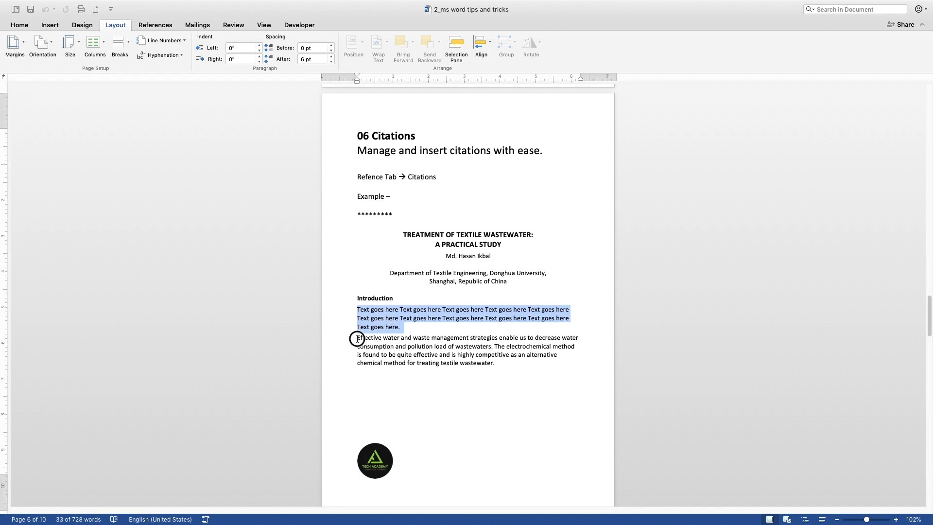
left_click(493, 347, "shift")
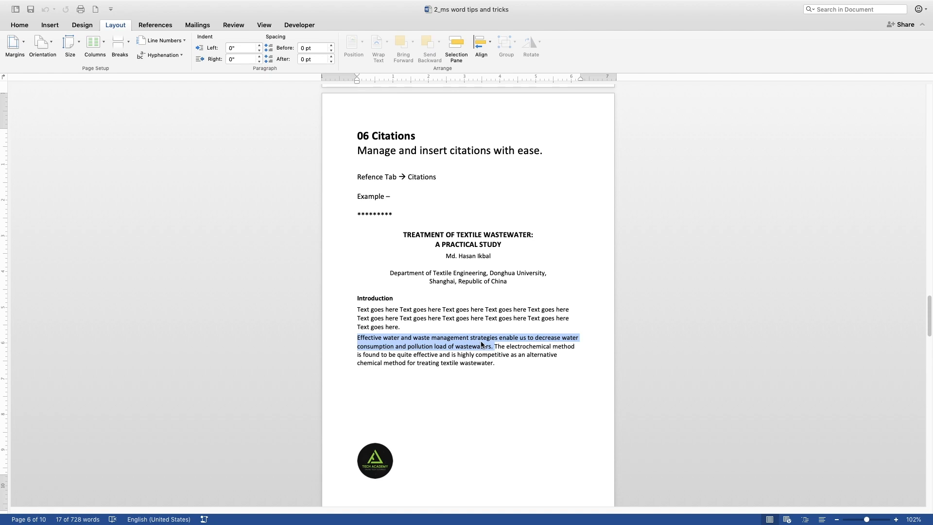
left_click(495, 349)
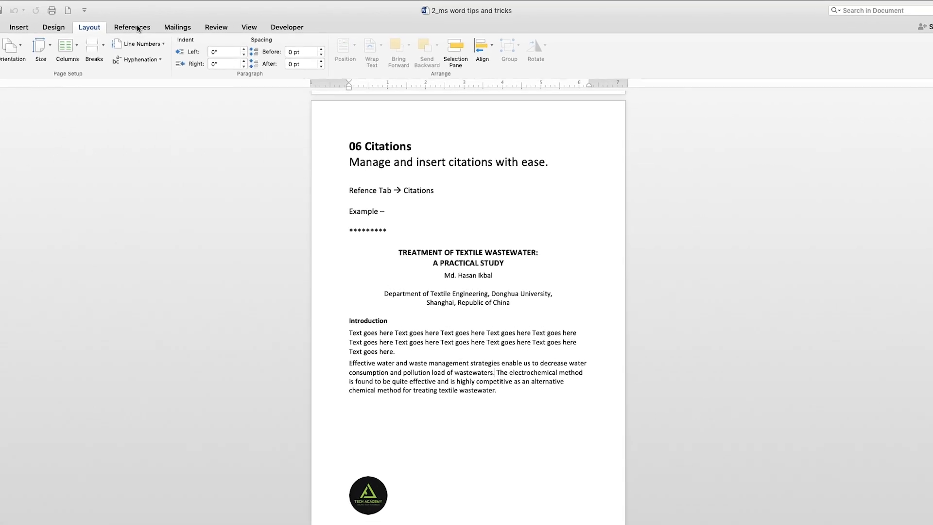
Show the document's list of citations and start creating a new source.
left_click(121, 30)
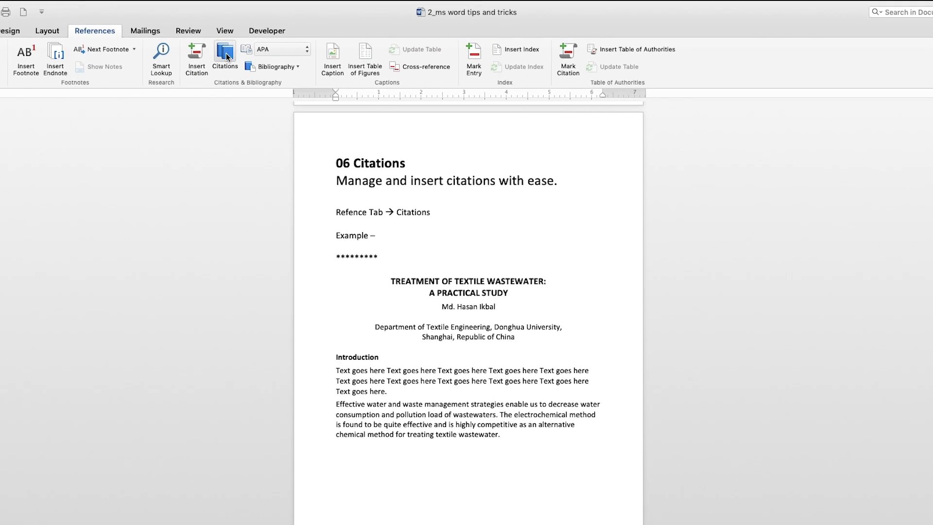
left_click(226, 57)
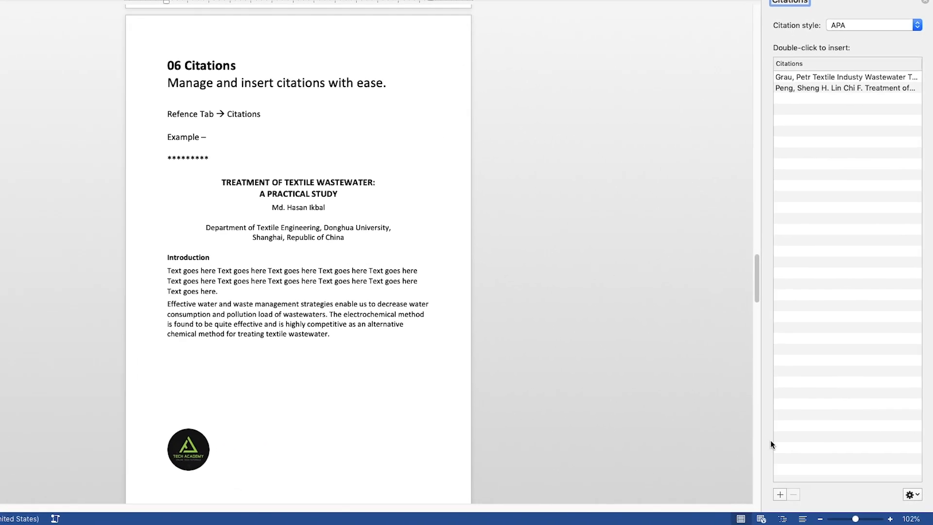
left_click(778, 494)
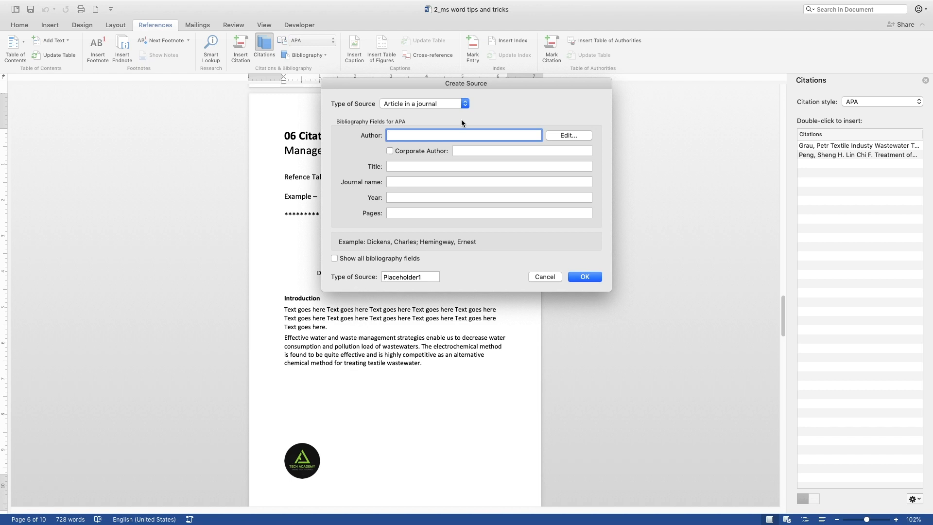
Review the source types and the basic and full bibliography fields for an article in a journal, and cancel the new source.
left_click(464, 104)
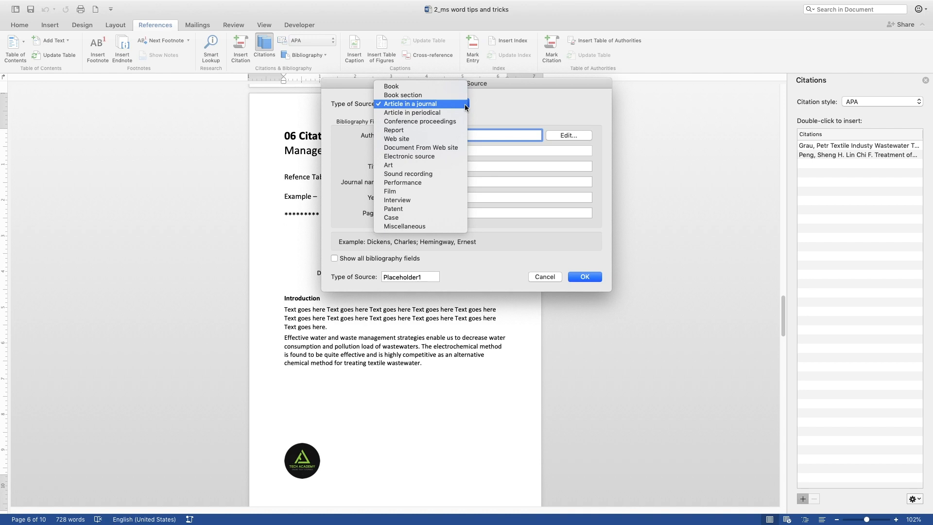
left_click(494, 108)
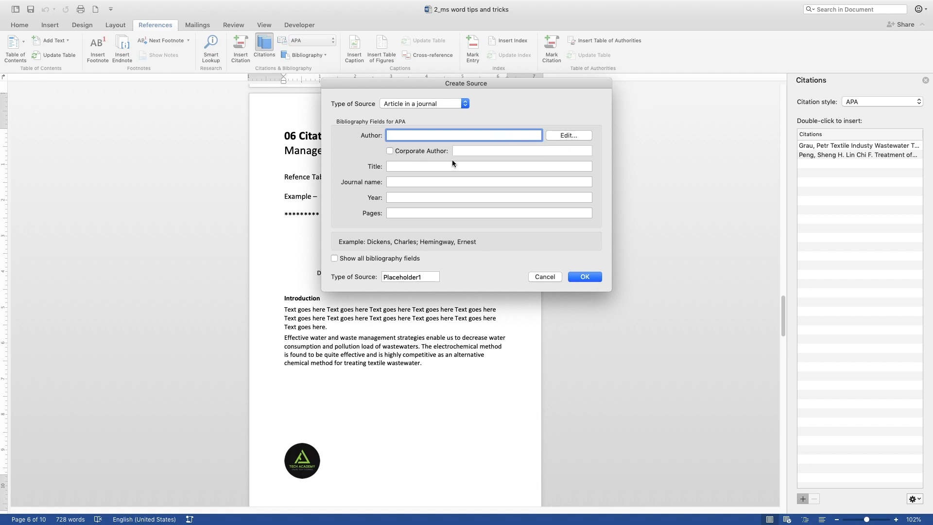
left_click(397, 167)
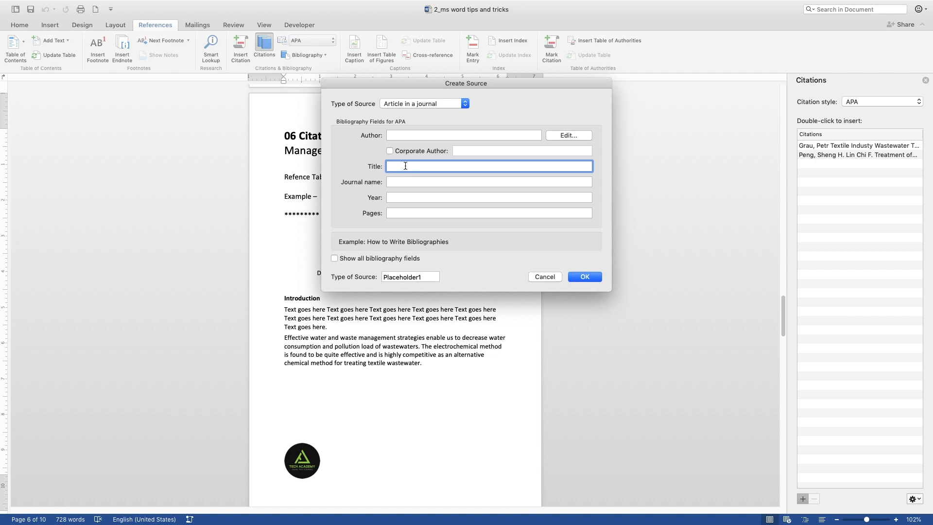
left_click(407, 180)
left_click(405, 198)
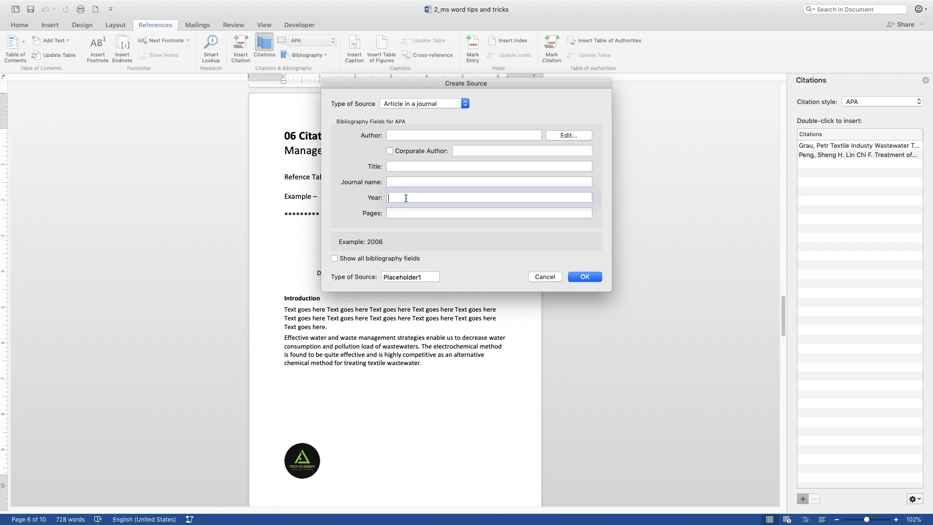
left_click(407, 214)
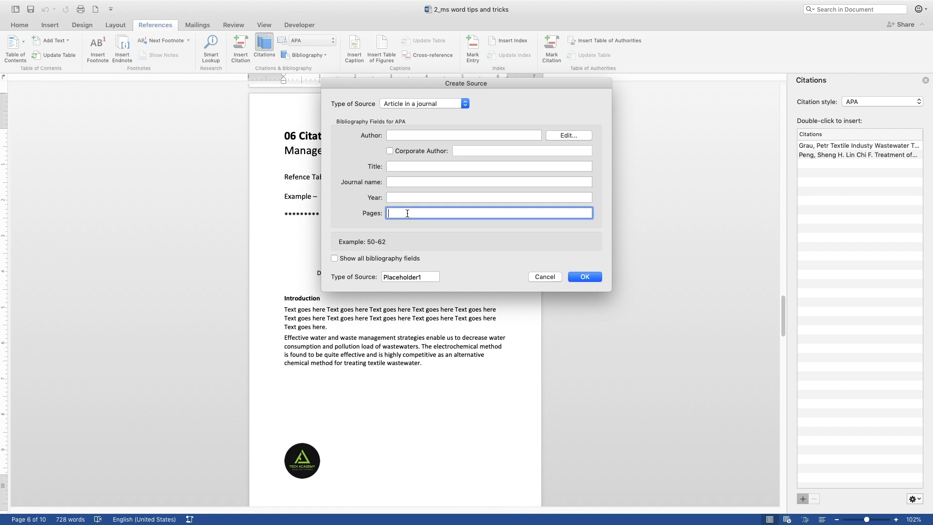
left_click(334, 258)
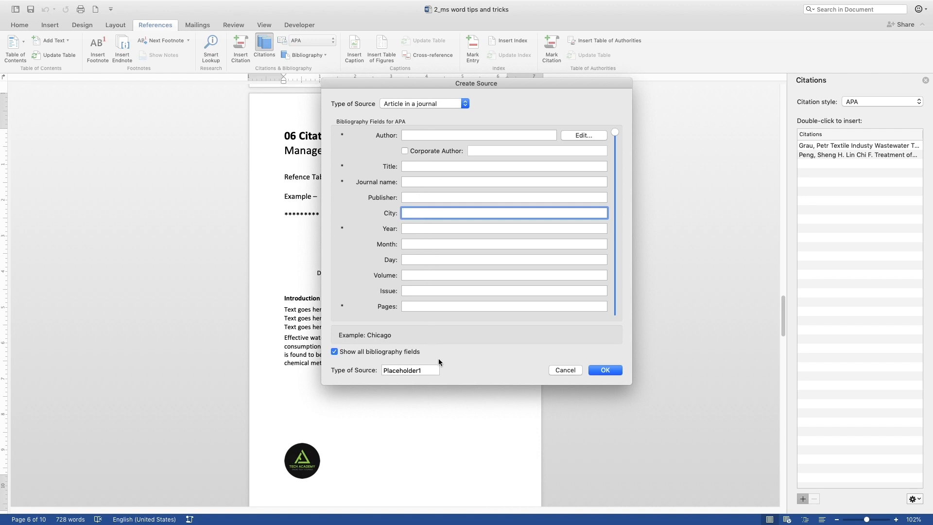
left_click(563, 370)
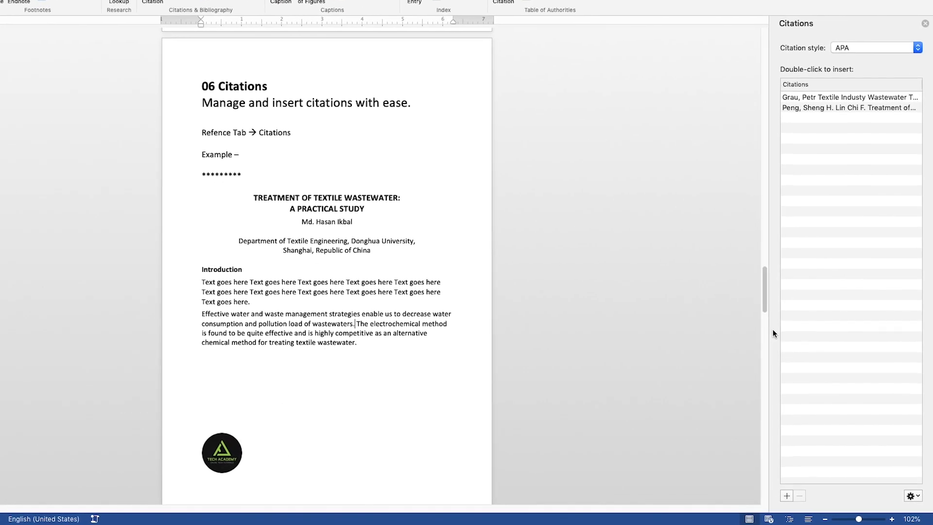
Open the "Textile Industy Wastewater Treatment" source for editing, show all its bibliography fields, review them, and accept the source without changes.
left_click(809, 97)
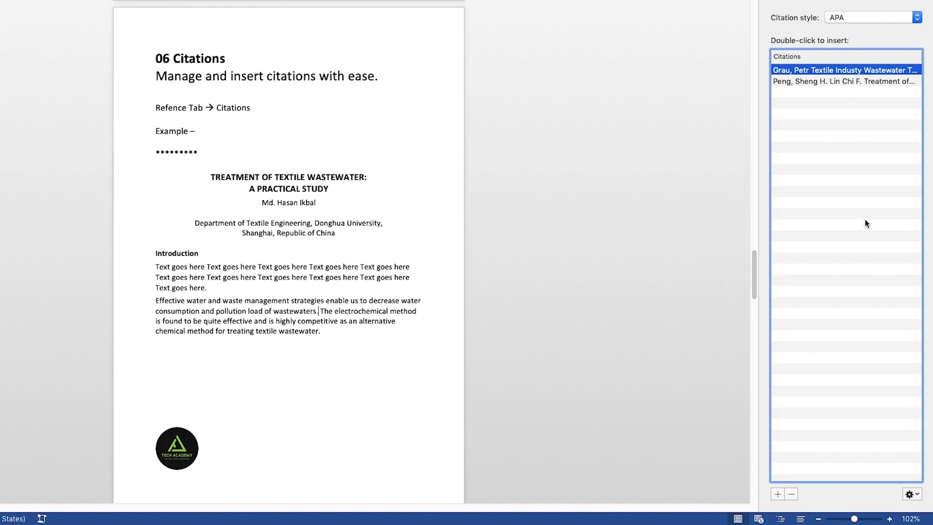
left_click(912, 494)
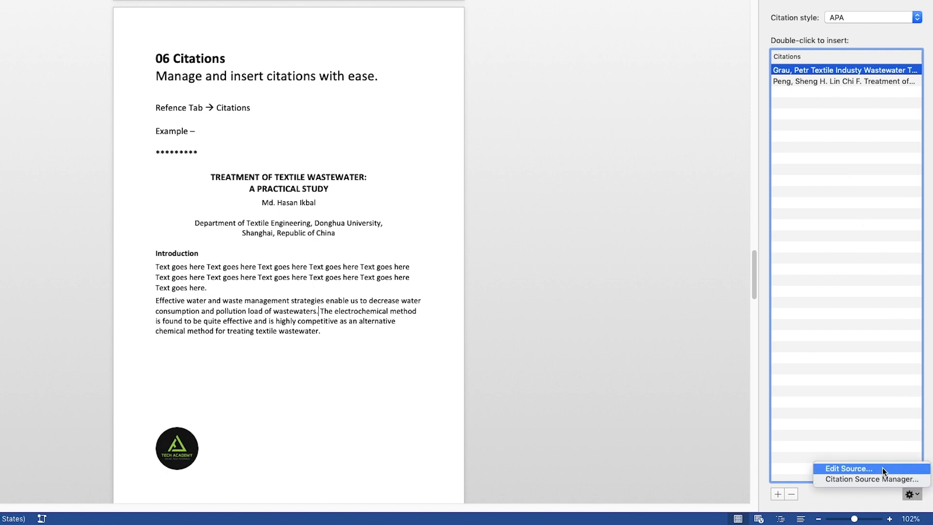
left_click(882, 468)
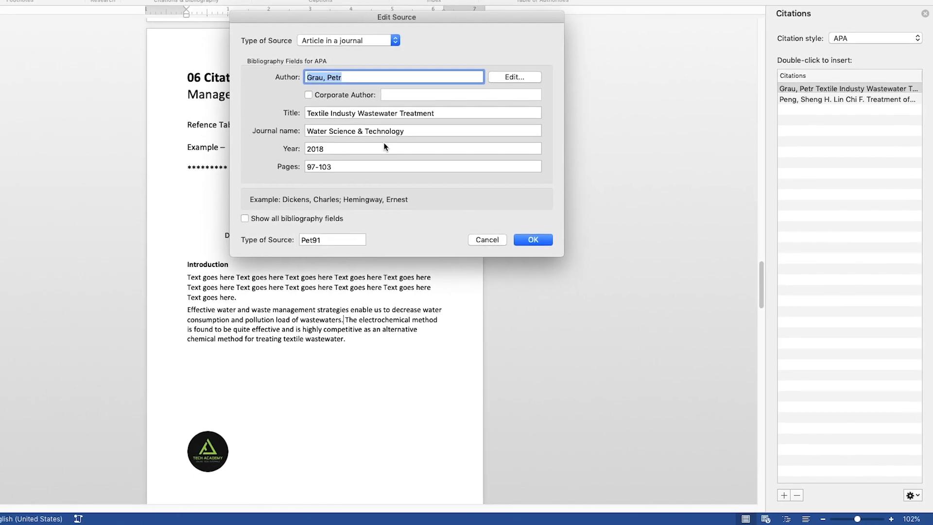
left_click(245, 218)
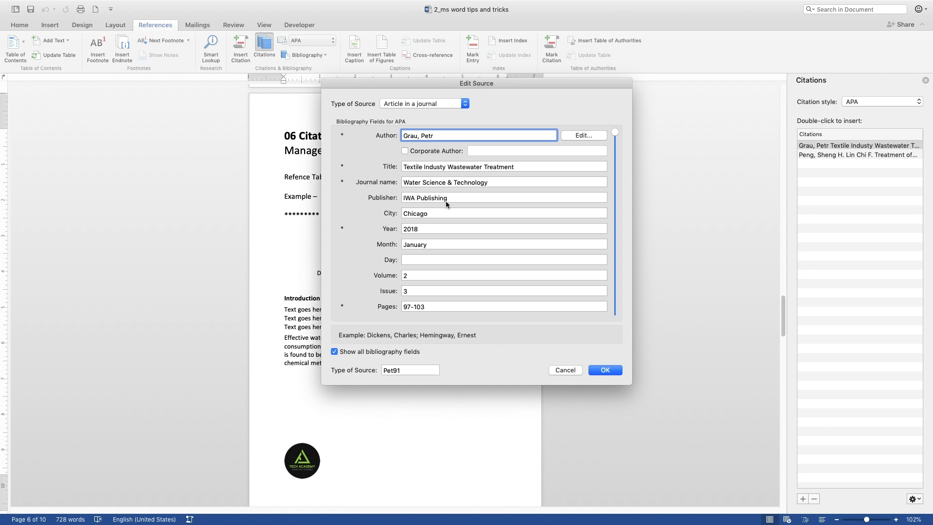
left_click(435, 230)
left_click(444, 246)
left_click(423, 274)
left_click(426, 291)
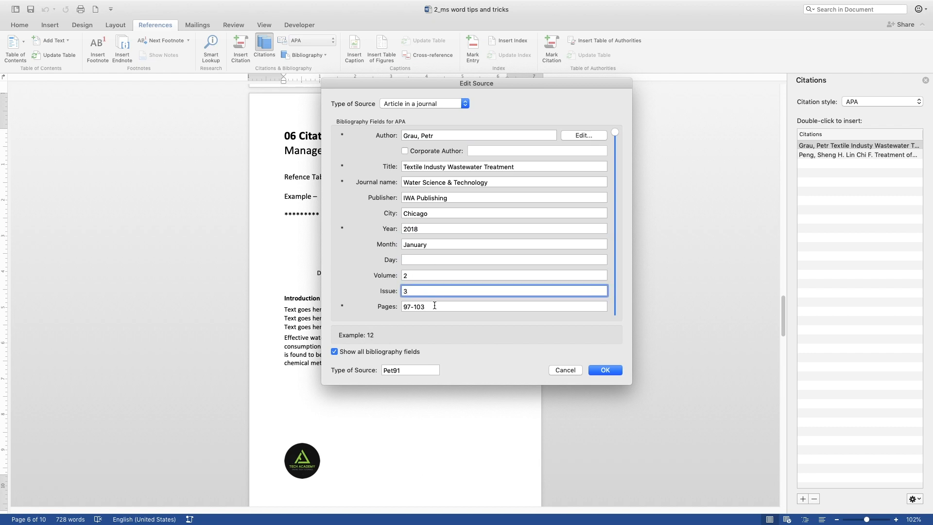
left_click(431, 308)
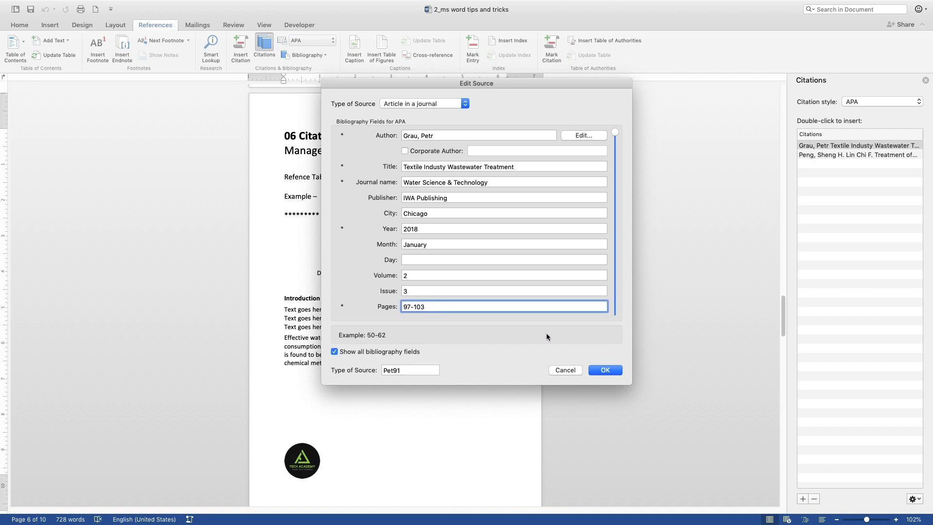
left_click(605, 370)
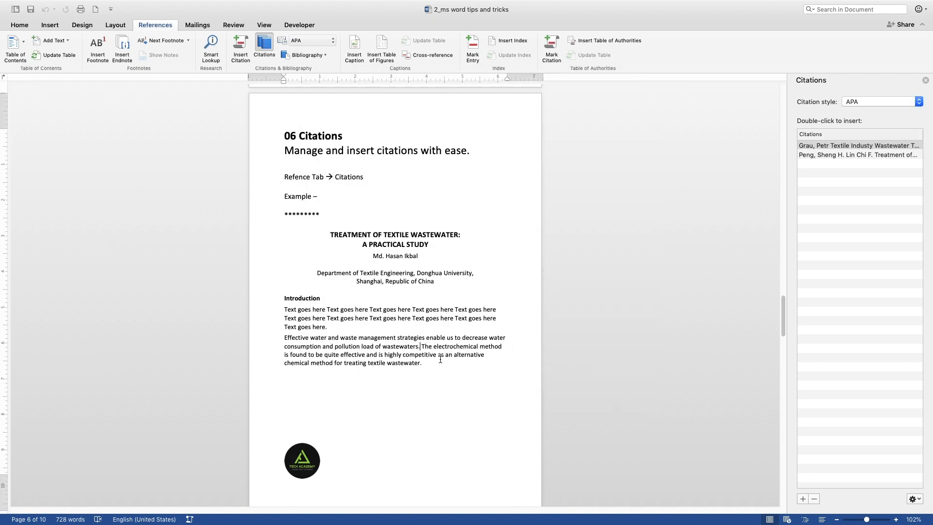
Insert the "Textile Industy Wastewater Treatment" citation after the sentence ending "pollution load of wastewaters.".
double_click(829, 146)
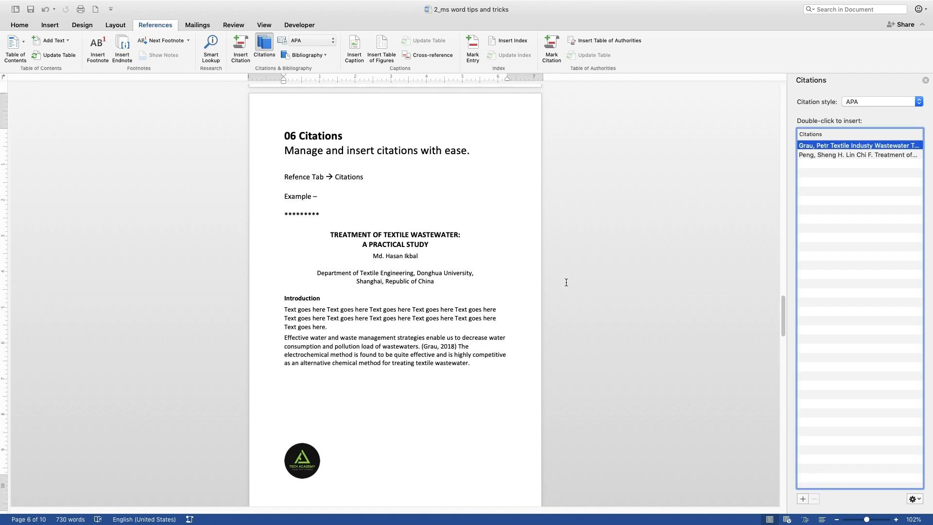
left_click(444, 347)
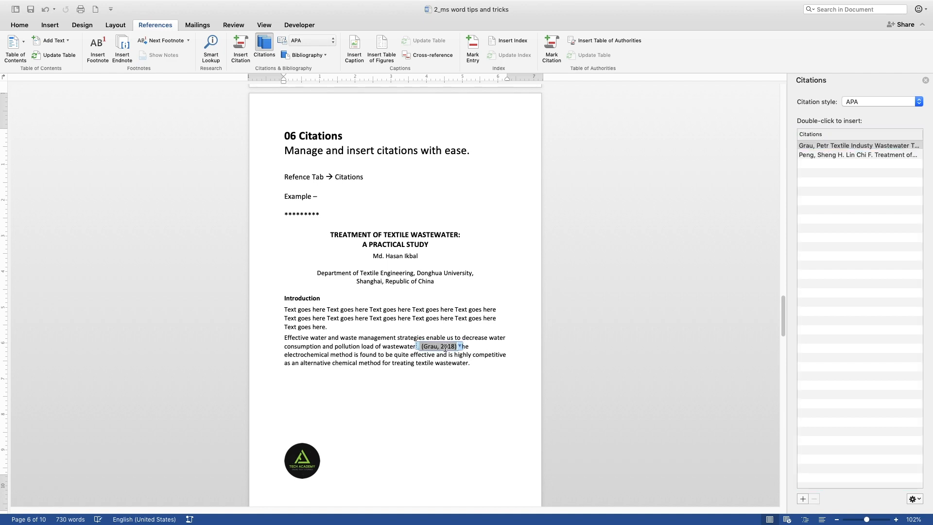
left_click(470, 347)
Insert the second listed source as a citation at the end of the paragraph, after "treating textile wastewater.".
left_click(484, 370)
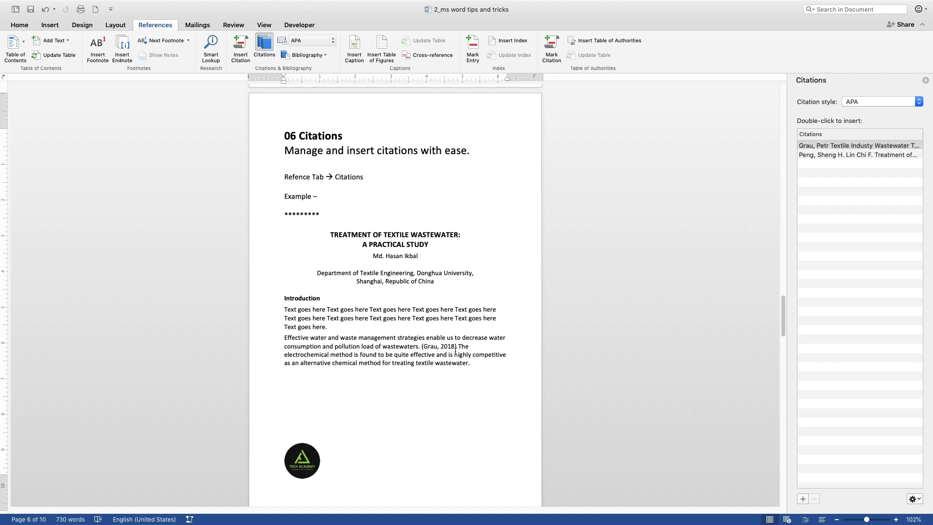
left_click(823, 155)
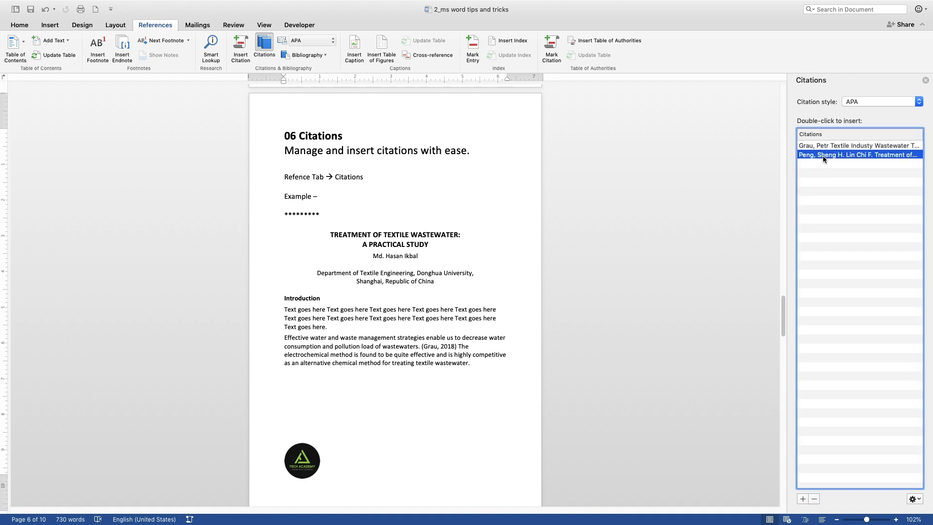
double_click(824, 156)
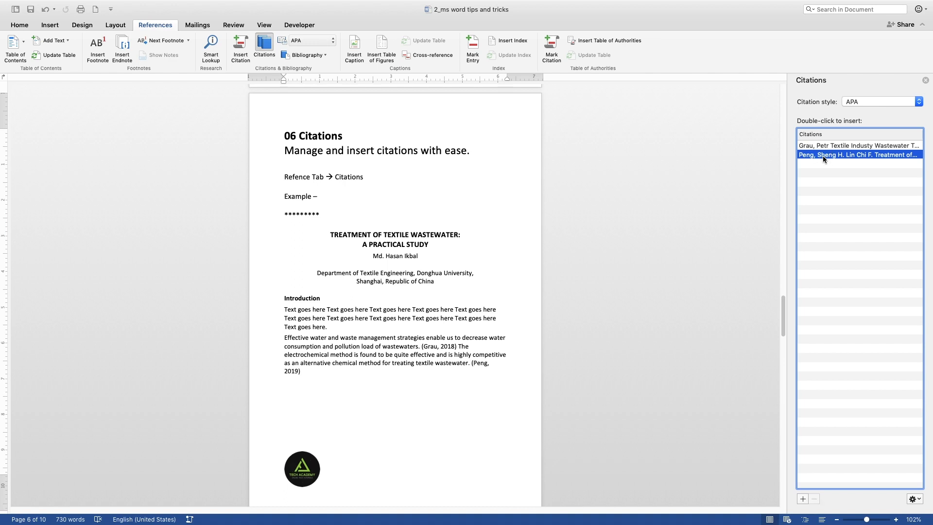
left_click(487, 364)
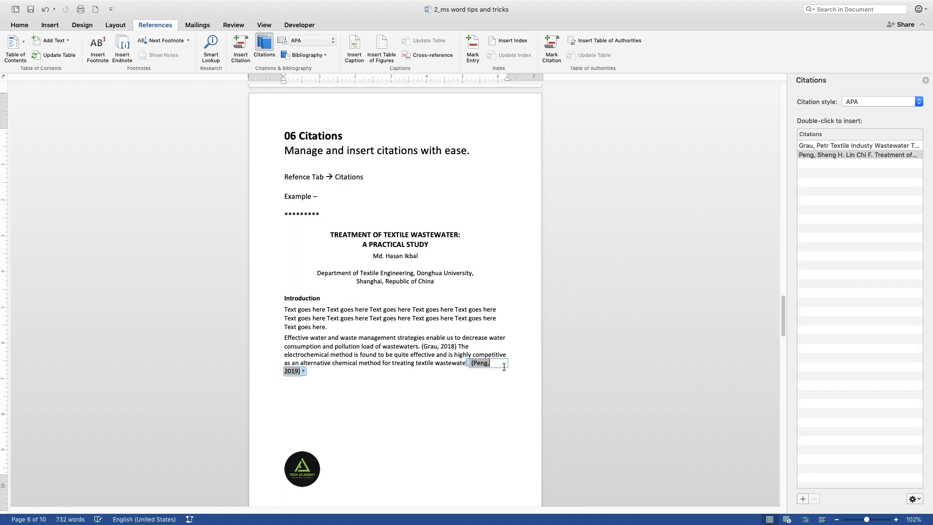
left_click(456, 386)
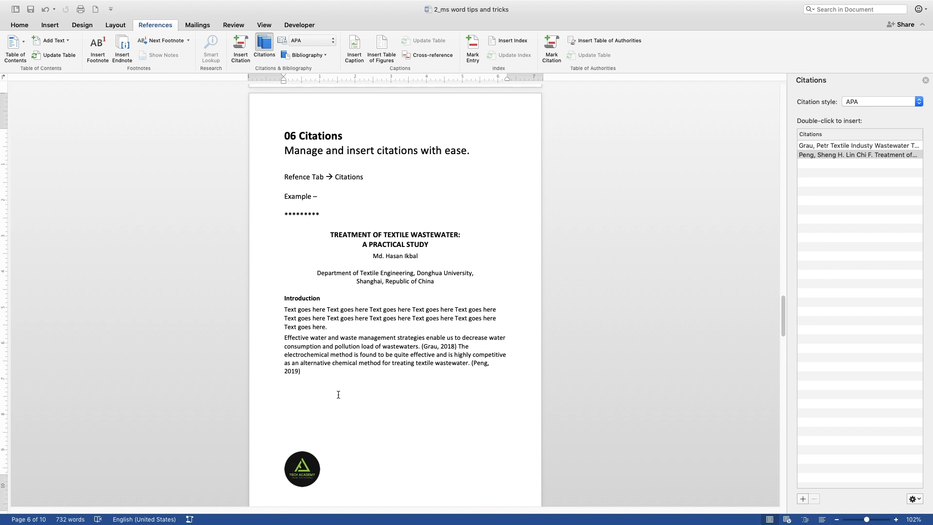
Review the citation styles, keep APA, and insert a Works Cited list below the Introduction text.
left_click(298, 396)
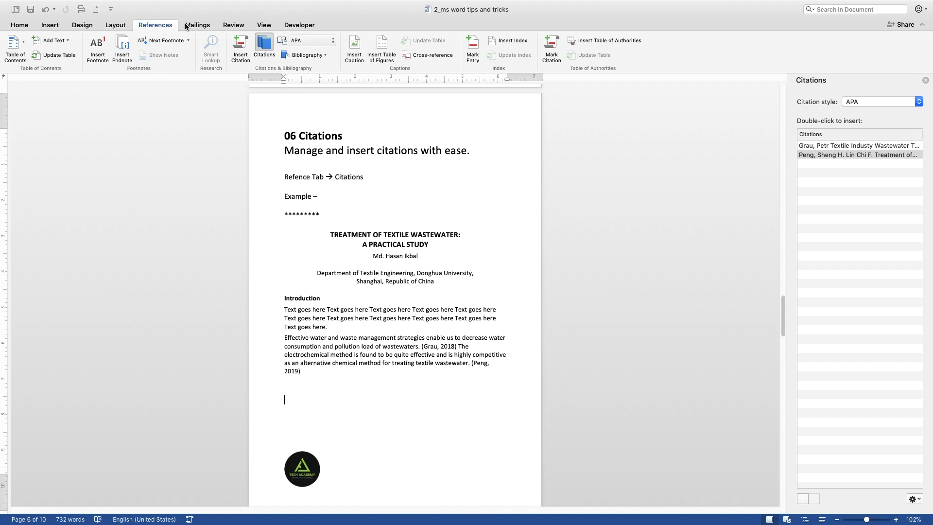
left_click(333, 41)
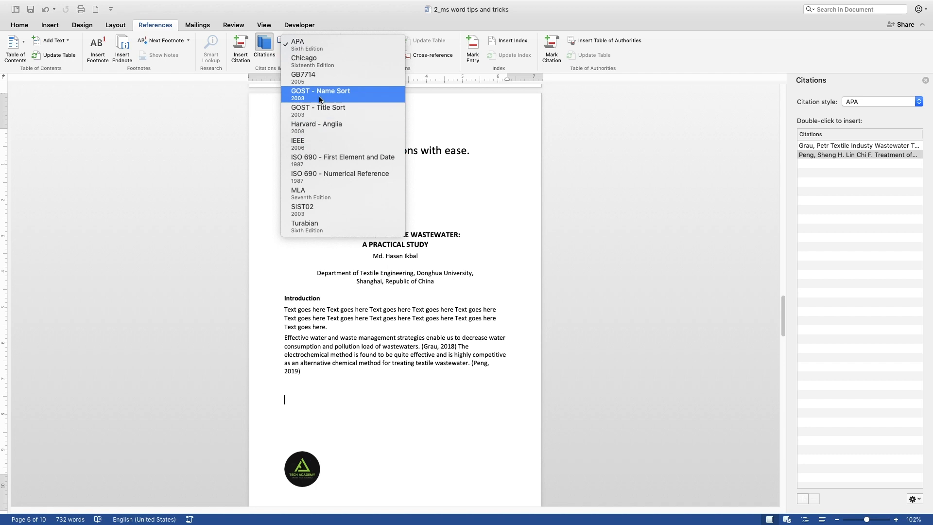
left_click(322, 43)
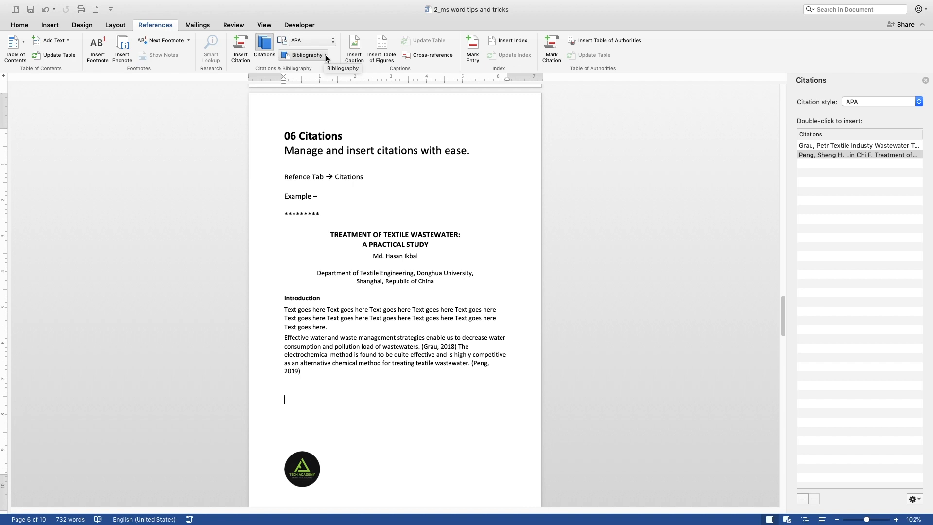
left_click(325, 55)
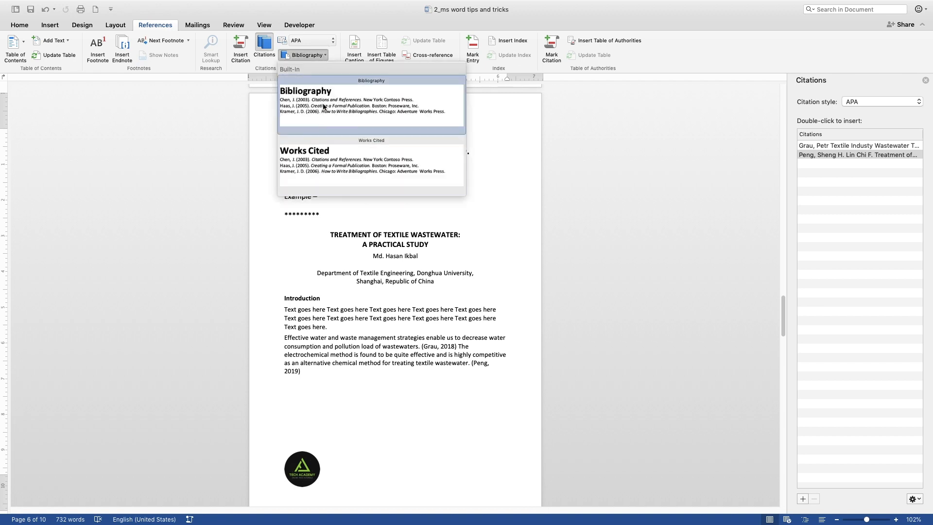
left_click(319, 163)
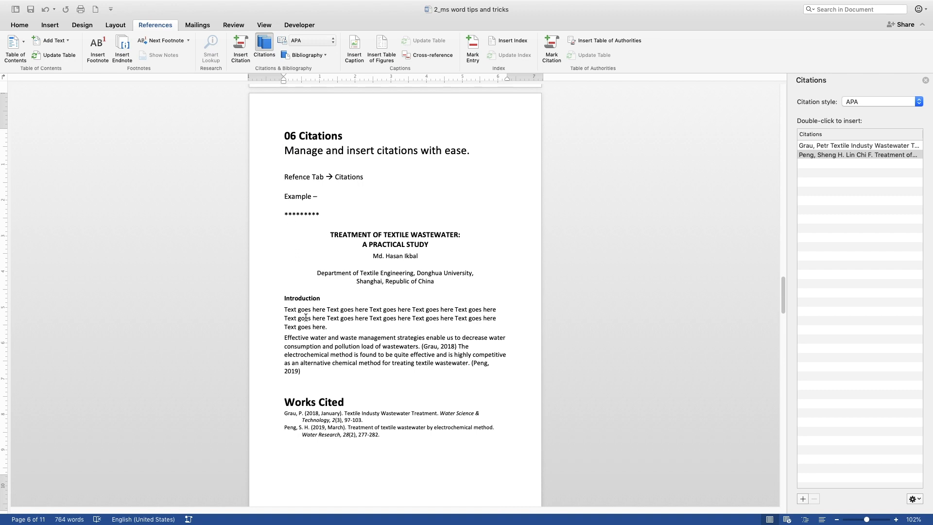
Select the Works Cited block and update its citations and bibliography.
scroll(333, 326, "down", 1)
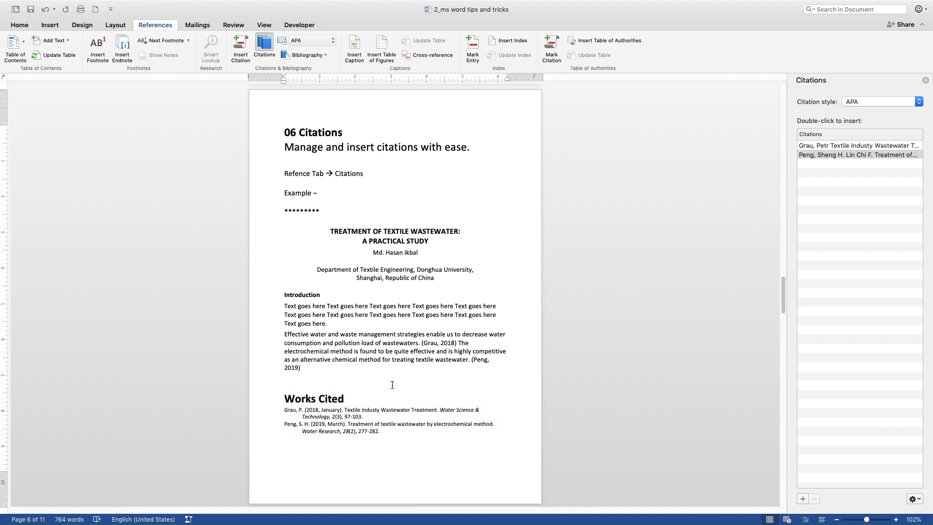
left_click(361, 374)
left_click(321, 327)
left_click(331, 407)
left_click(332, 409)
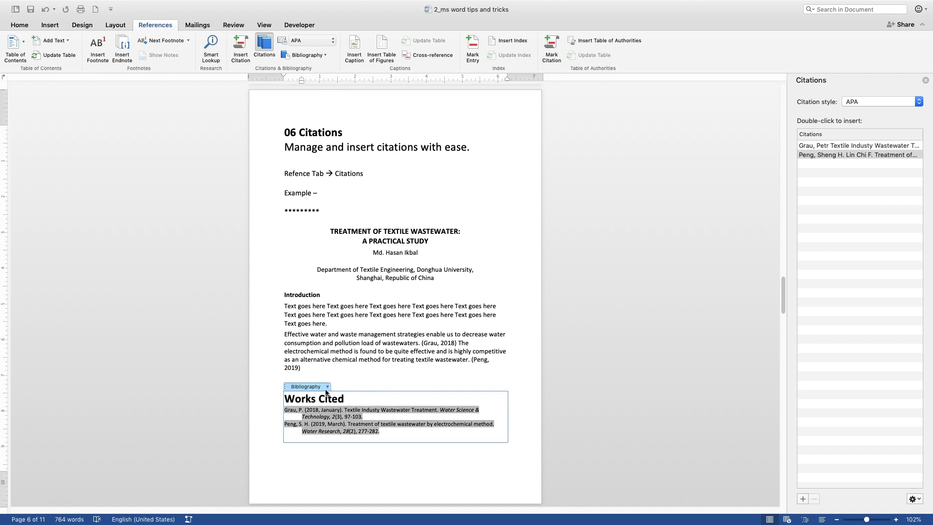
left_click(327, 387)
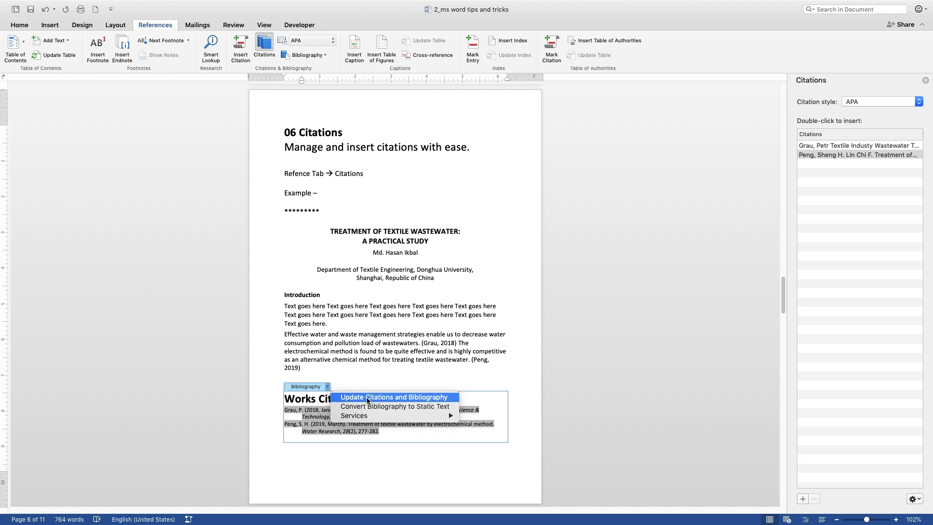
left_click(368, 400)
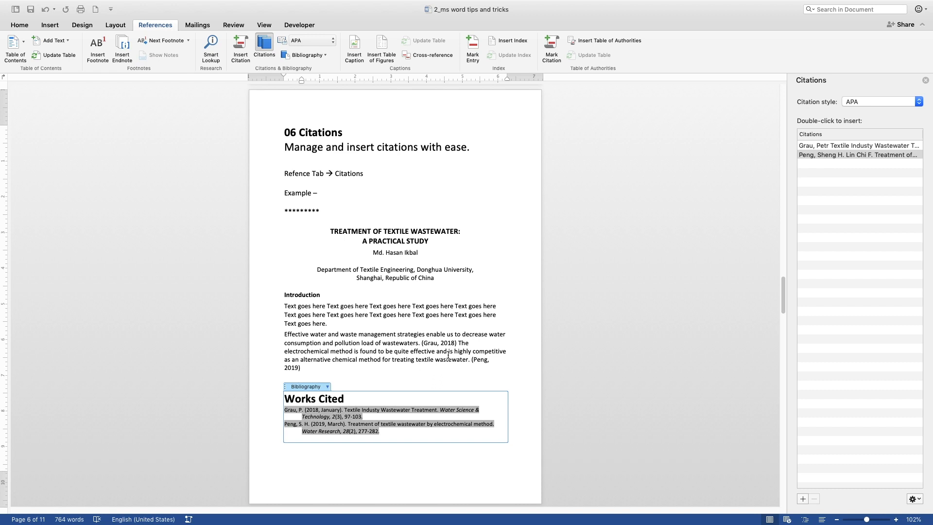
Undo the insertion of the Works Cited list below the Introduction text.
key("super+z")
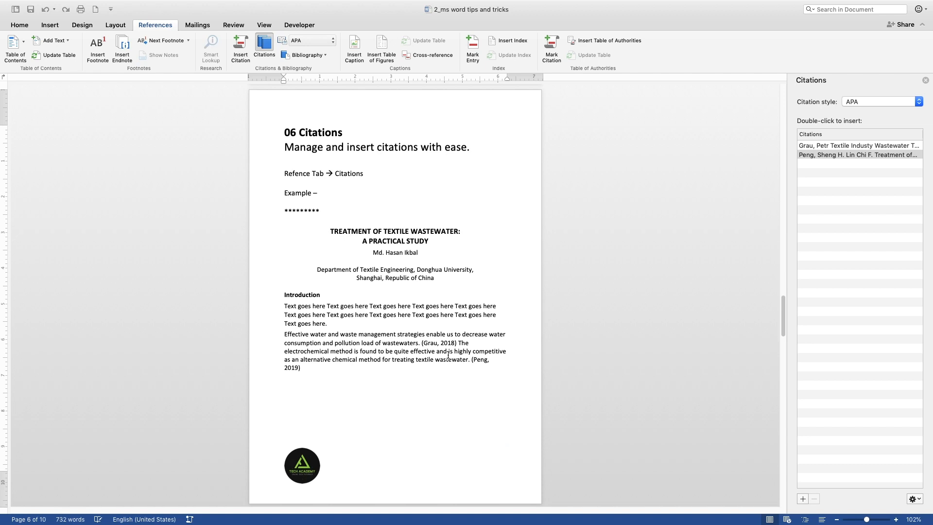
key("super+z")
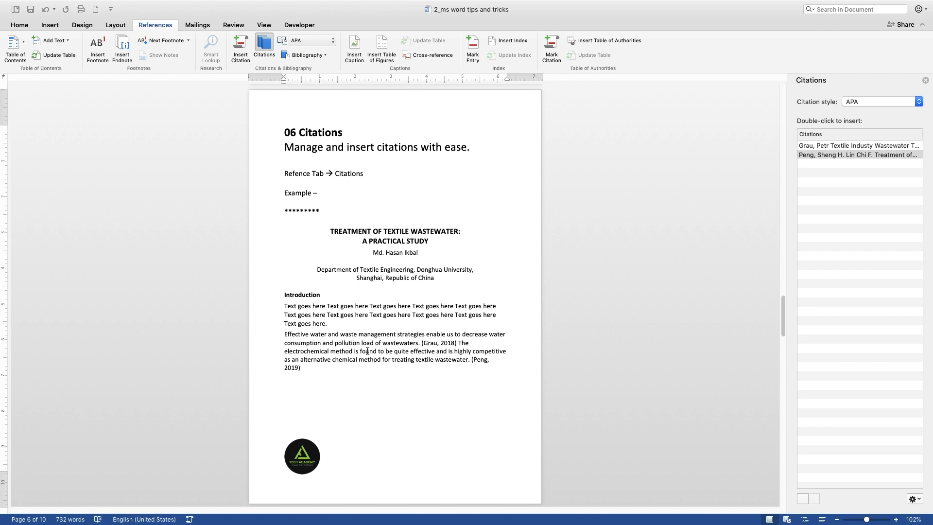
Go to the "07 Copy formatting" section and examine the formatted INTRODUCTION heading against the plain Literature review, Materials and Methods, and Data analysis headings.
scroll(390, 360, "down", 3)
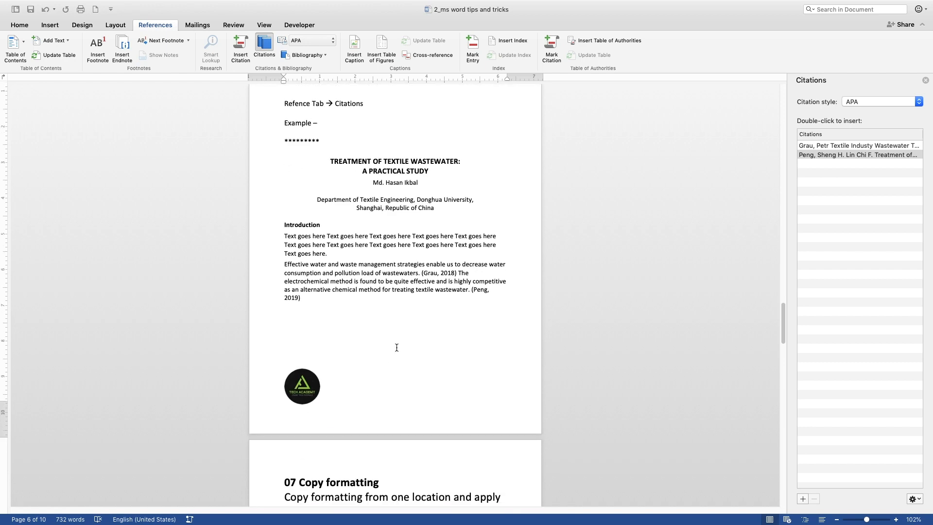
key("Page_Down")
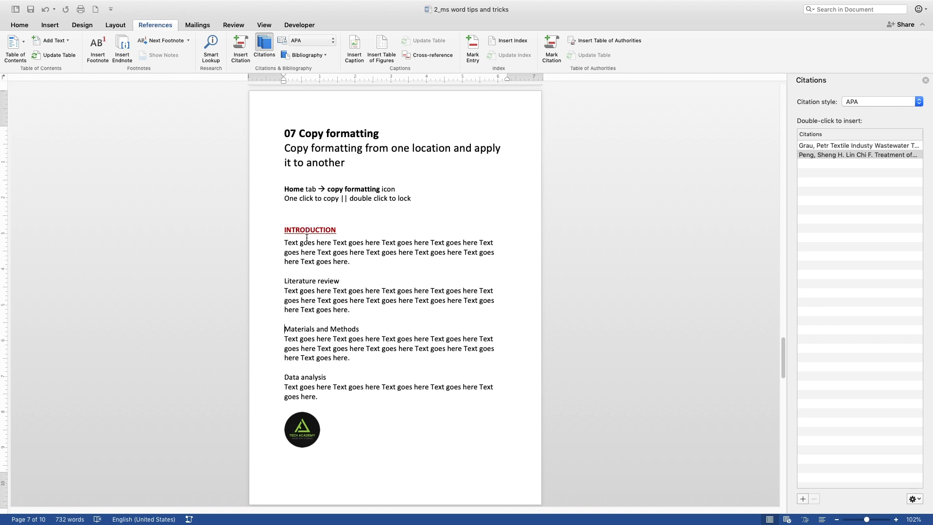
left_click(294, 219)
mouse_move(286, 230)
left_mouse_down()
mouse_move(339, 230)
mouse_move(283, 228)
mouse_move(292, 237)
left_mouse_up()
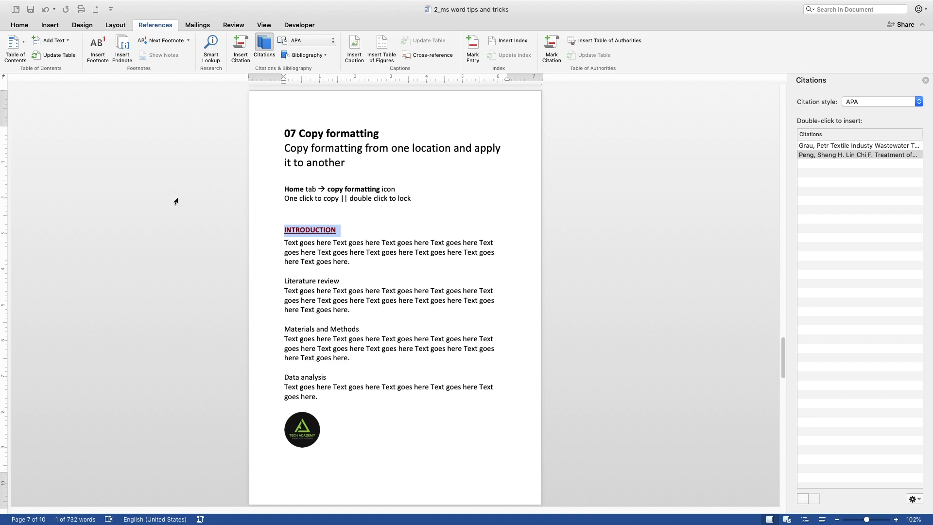
left_click(20, 25)
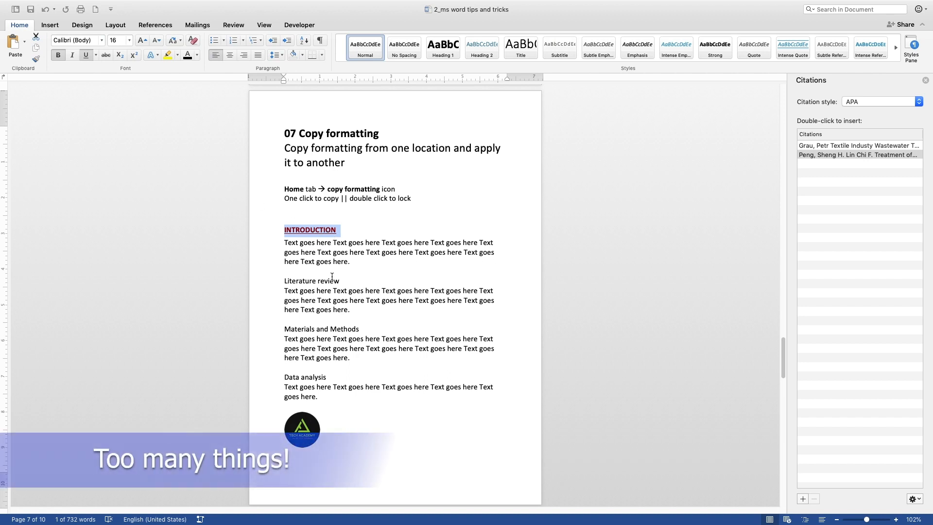
left_click(345, 284)
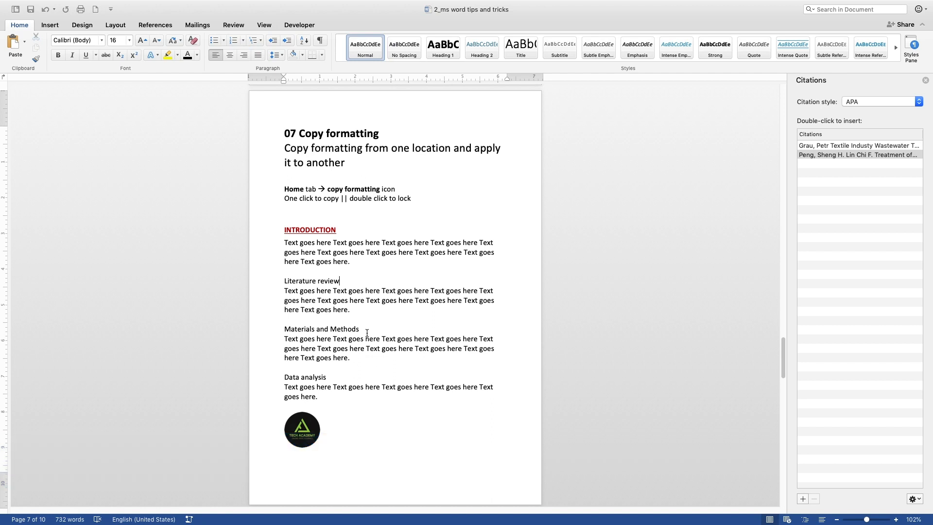
left_click(325, 378)
left_click_drag(339, 281, 293, 280)
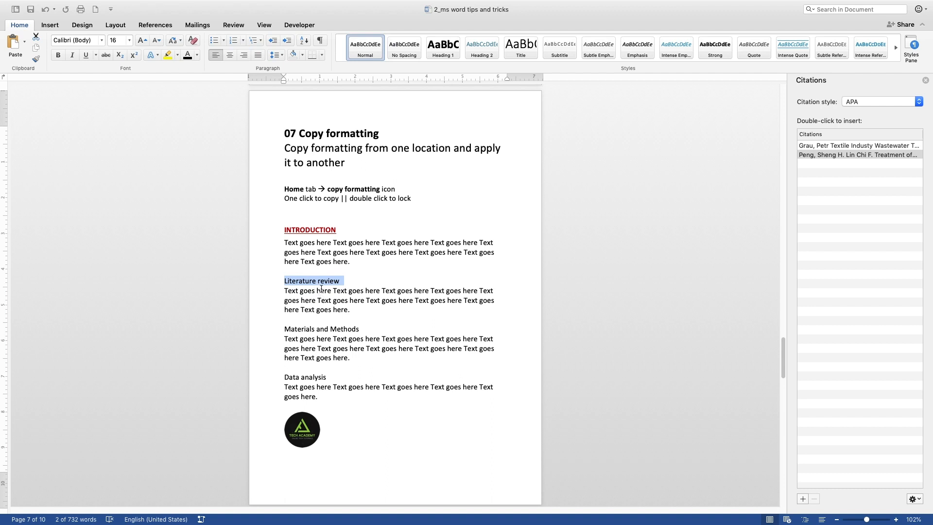
left_click(331, 309)
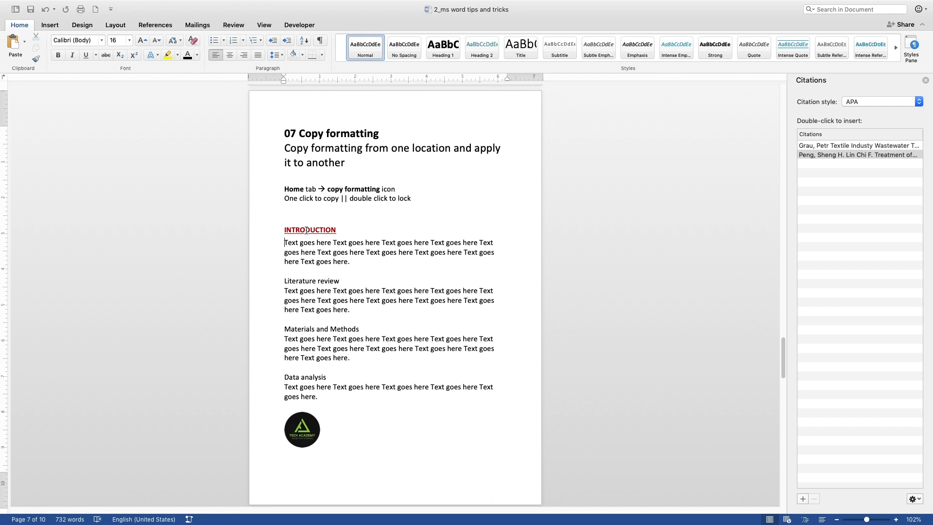
Copy the INTRODUCTION heading's formatting once and apply it to the Literature review heading.
left_click(306, 230)
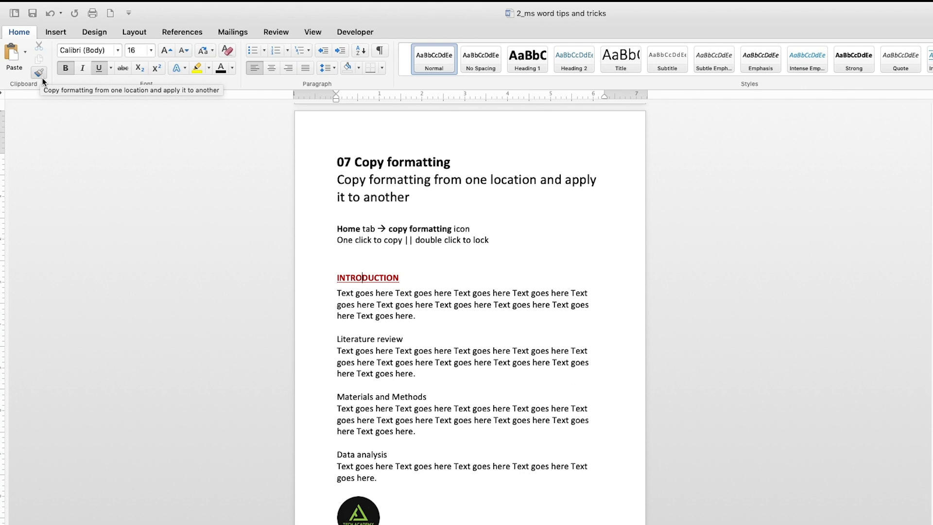
left_click(42, 75)
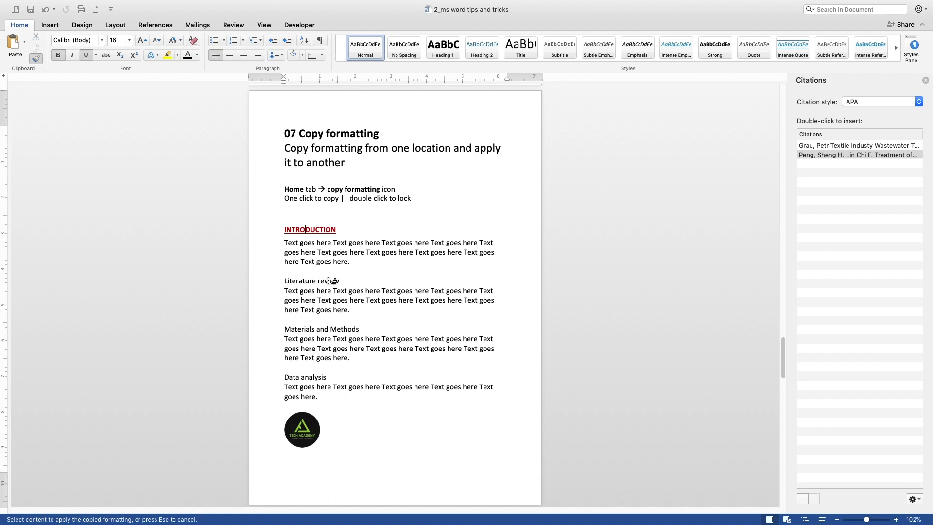
left_click_drag(340, 281, 296, 279)
left_click(345, 294)
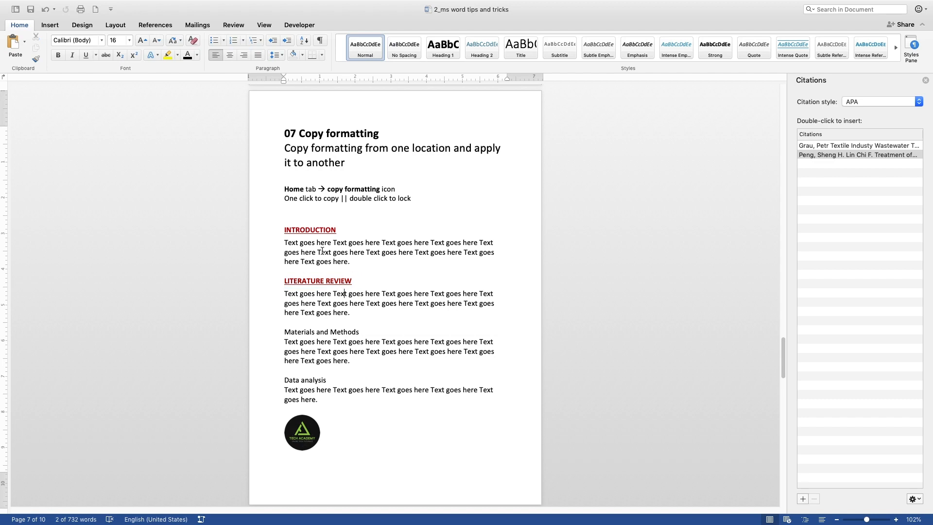
Undo the formatting copied to the Literature review heading, leaving the cursor in the INTRODUCTION heading.
left_click(324, 282)
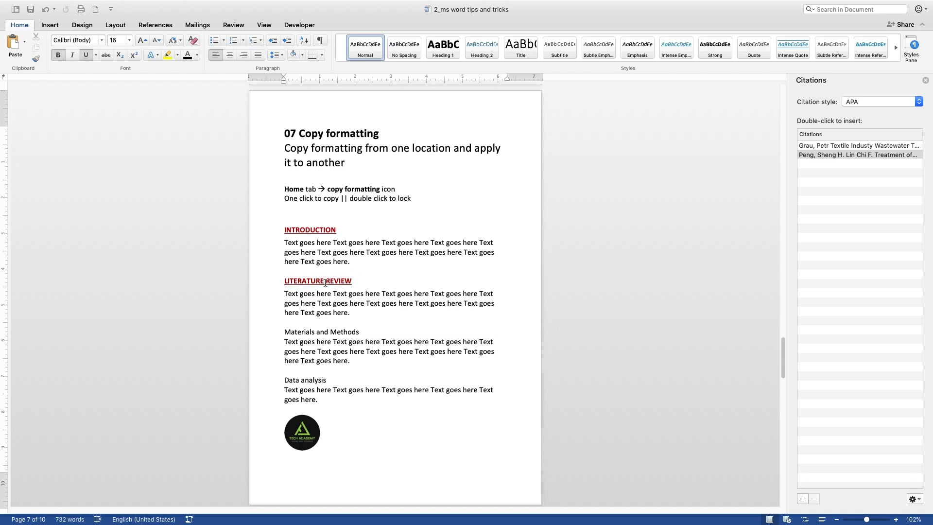
left_click(336, 332)
left_click(312, 229)
key("super+z")
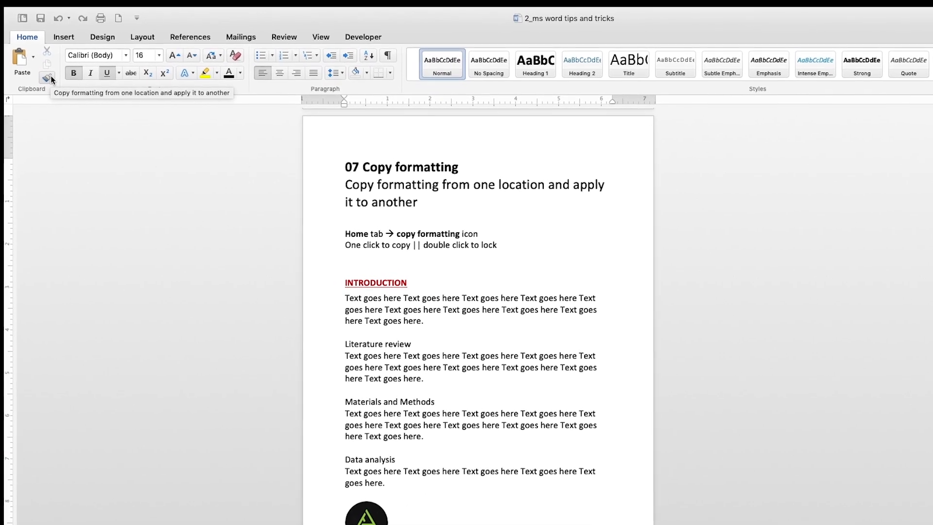
Lock format copying from INTRODUCTION, apply it to the Literature review, Materials and Methods, and Data analysis headings, and turn it off.
left_click(45, 76)
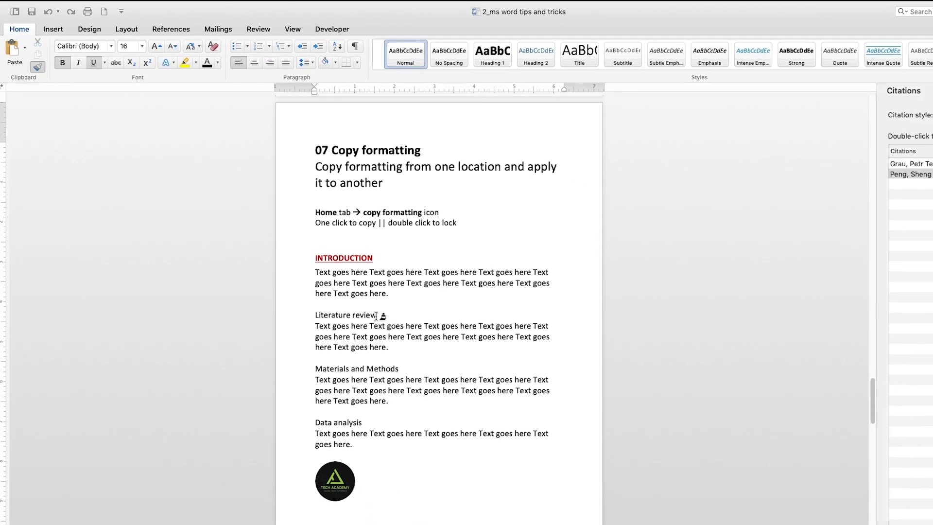
left_click_drag(377, 315, 315, 315)
left_click_drag(399, 368, 350, 363)
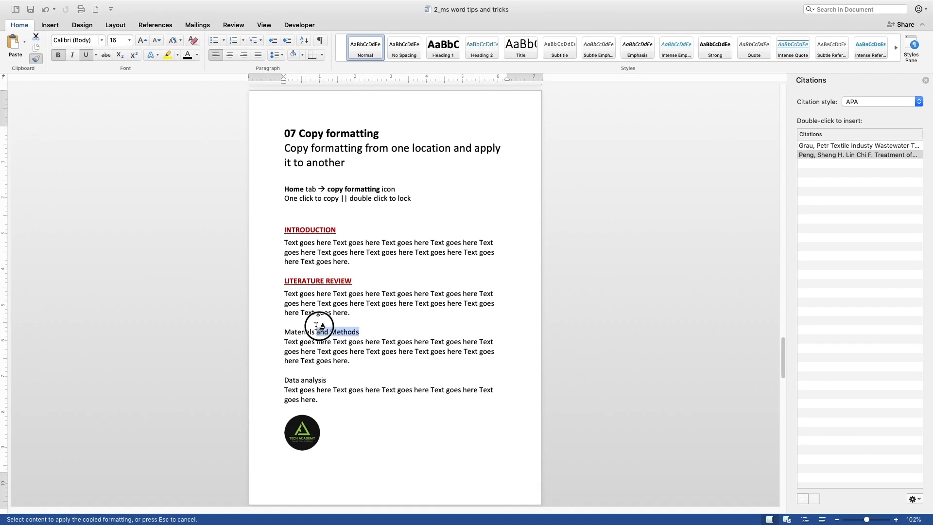
left_click_drag(316, 326, 291, 322)
left_click_drag(308, 384, 286, 386)
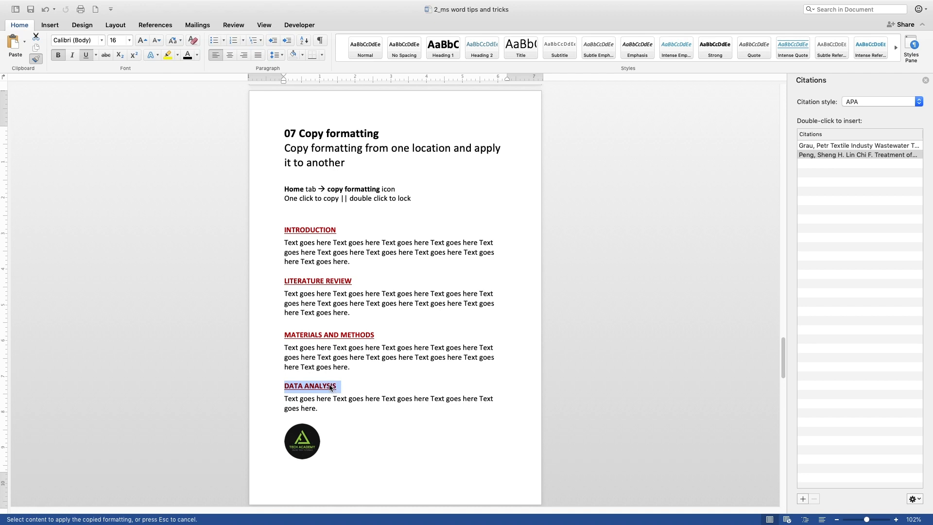
left_click(292, 229)
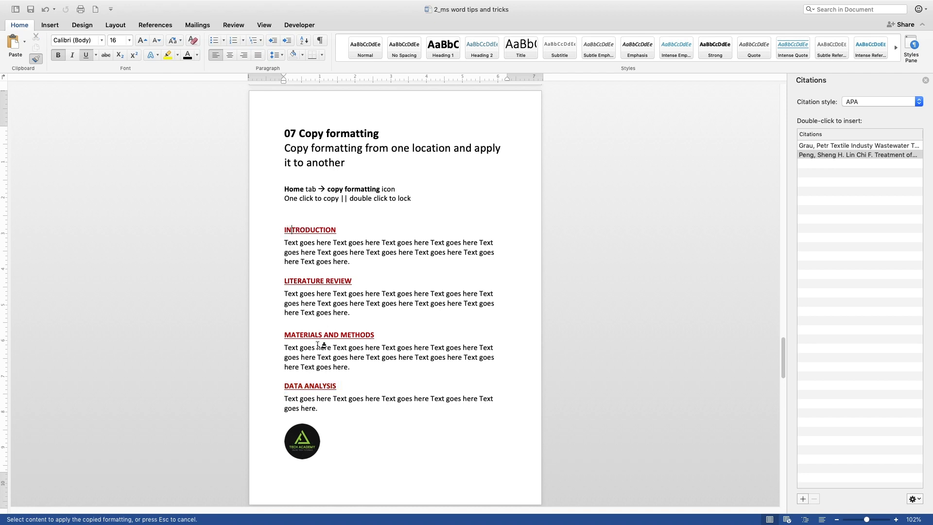
key("Escape")
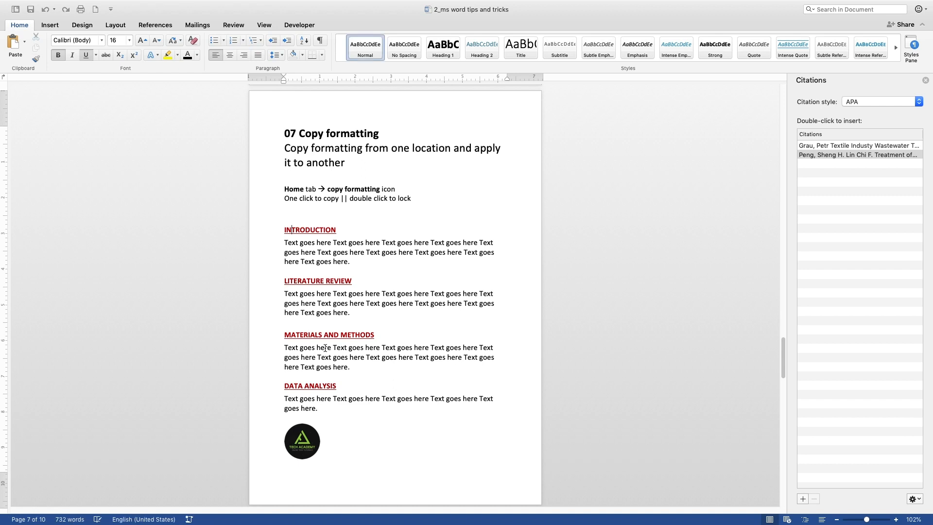
Undo the formatting copied to the Data analysis heading, and format it manually as bold, dark red, underlined and UPPERCASE.
key("super+z")
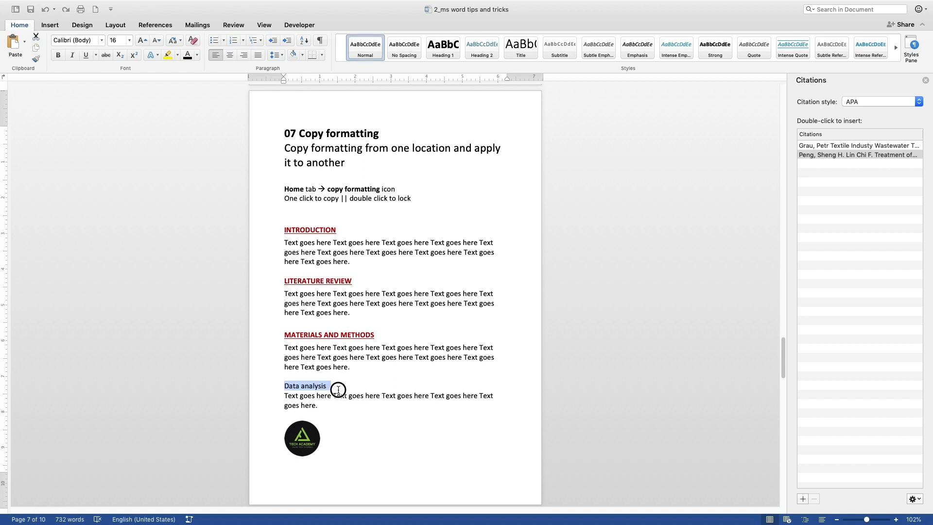
left_click(337, 388)
left_click_drag(284, 386, 330, 386)
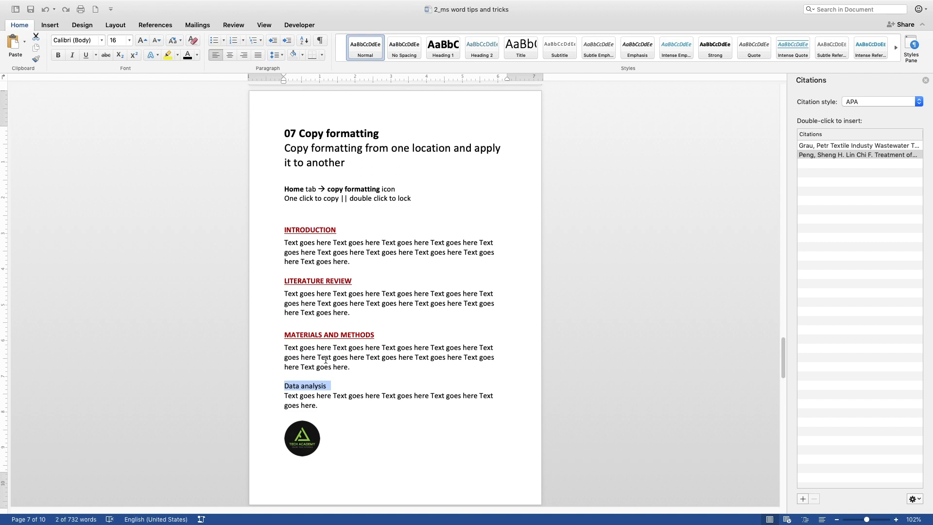
left_click(58, 56)
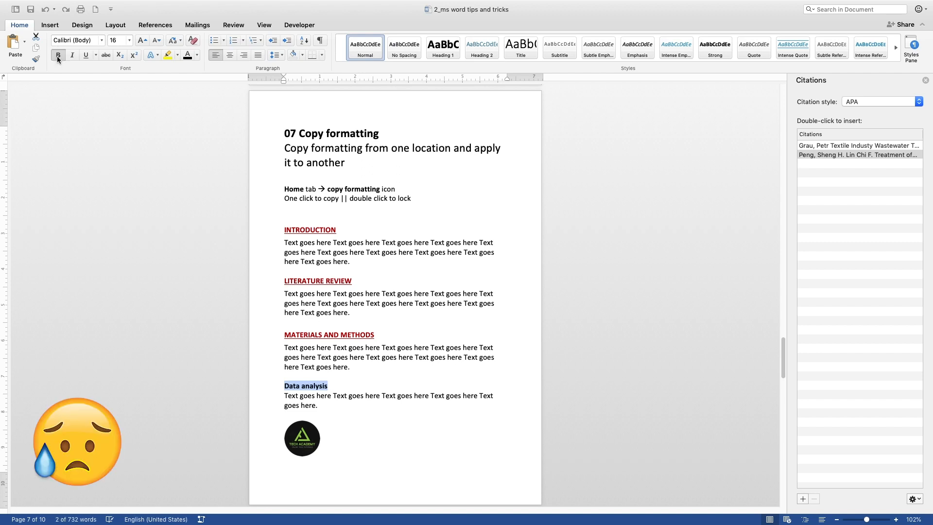
left_click(197, 55)
left_click(190, 165)
left_click(86, 54)
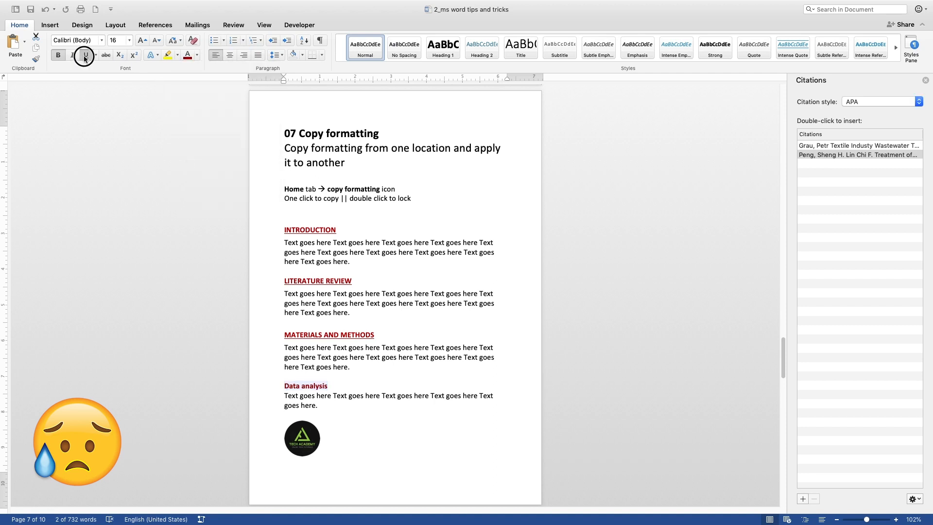
left_click(179, 41)
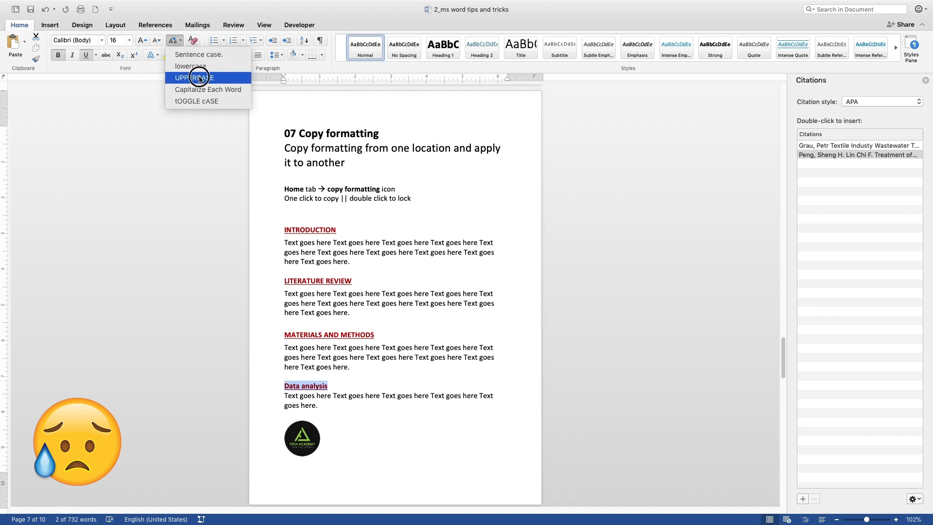
left_click(195, 76)
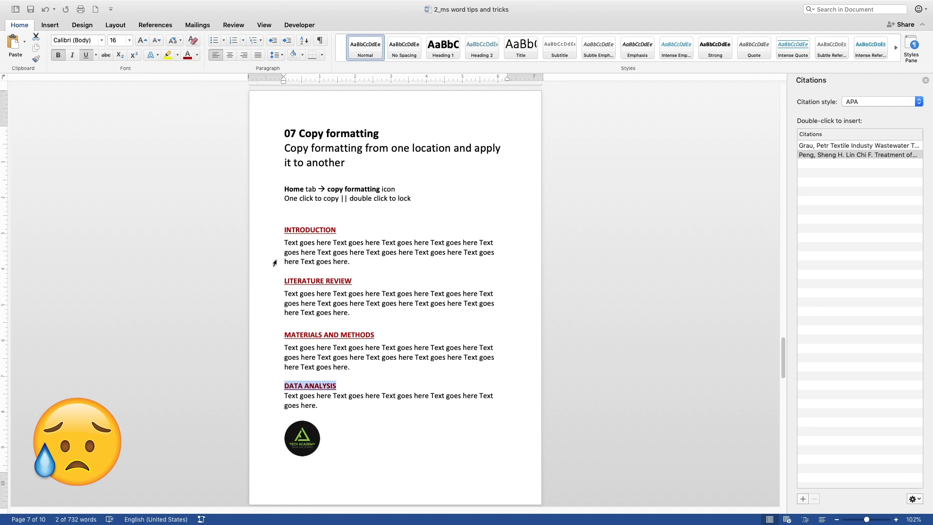
Set the spacing after the Data analysis heading to 6 pt in the line spacing options.
left_click(283, 56)
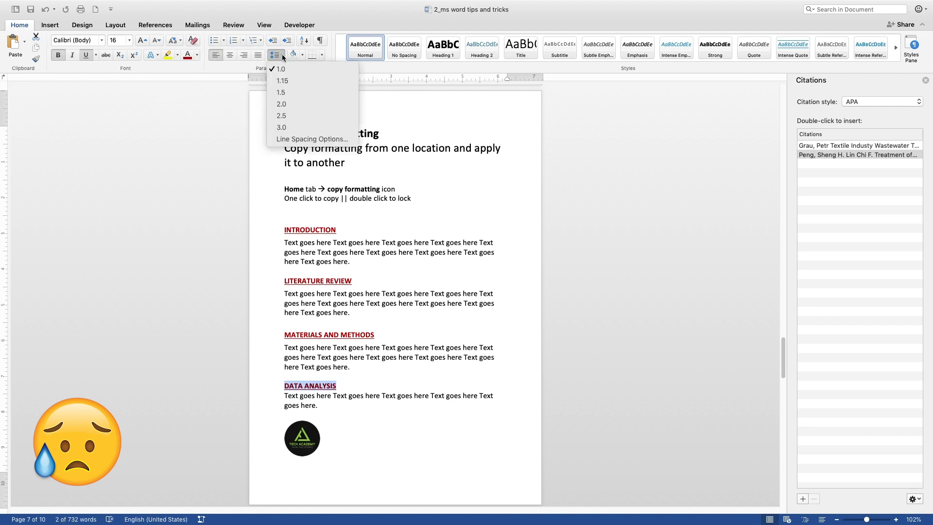
left_click(312, 139)
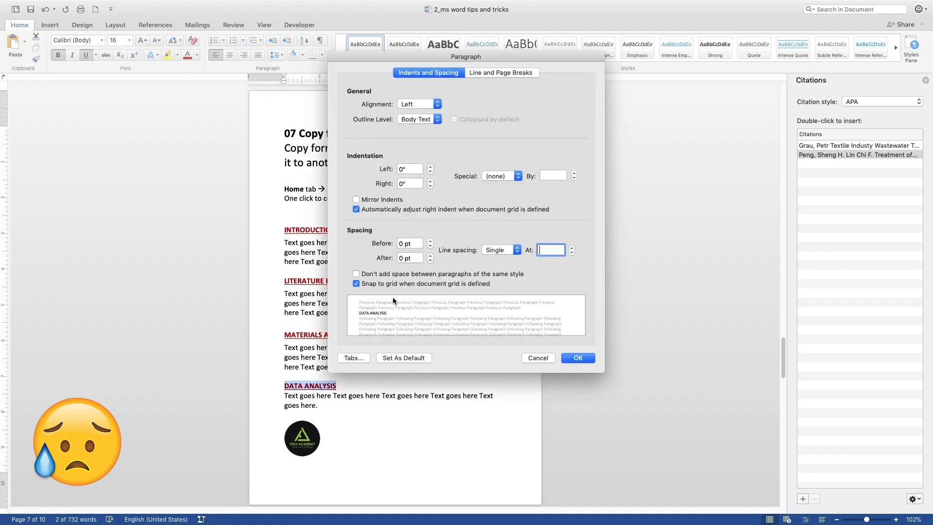
left_click(430, 255)
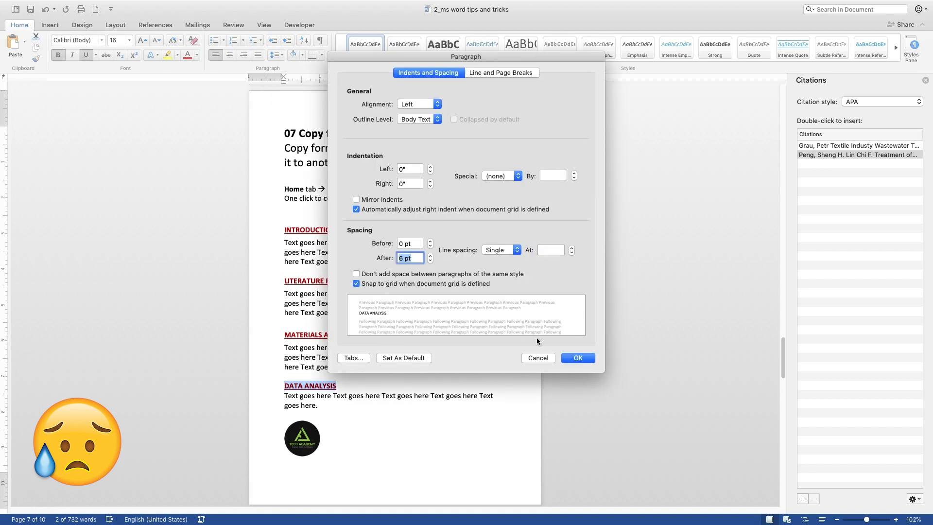
left_click(577, 358)
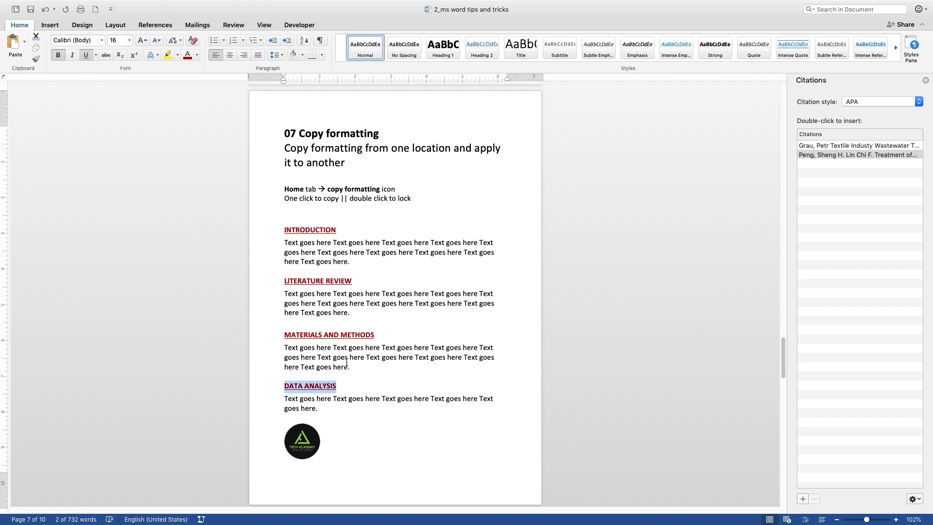
left_click(346, 416)
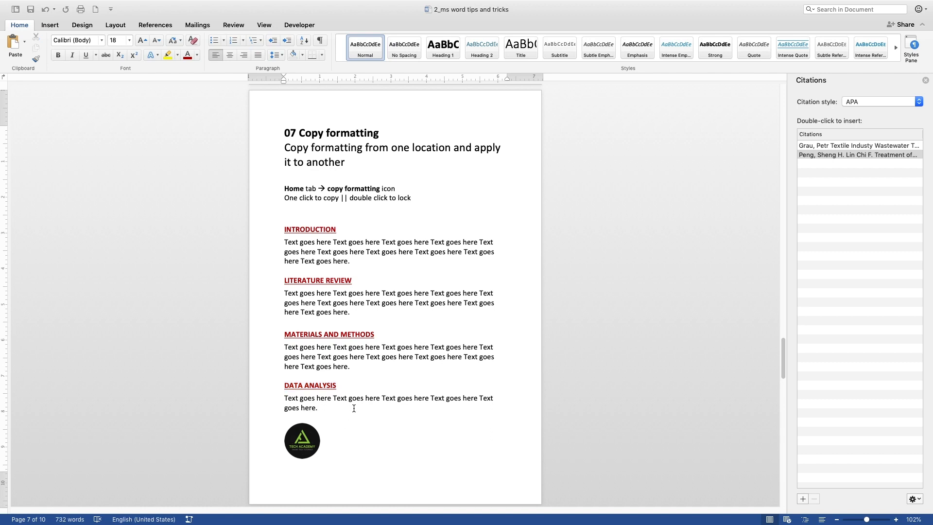
Delete the empty # column from the Divisions of Bangladesh table in the "08 Serial numbers in a table" section.
key("Page_Down")
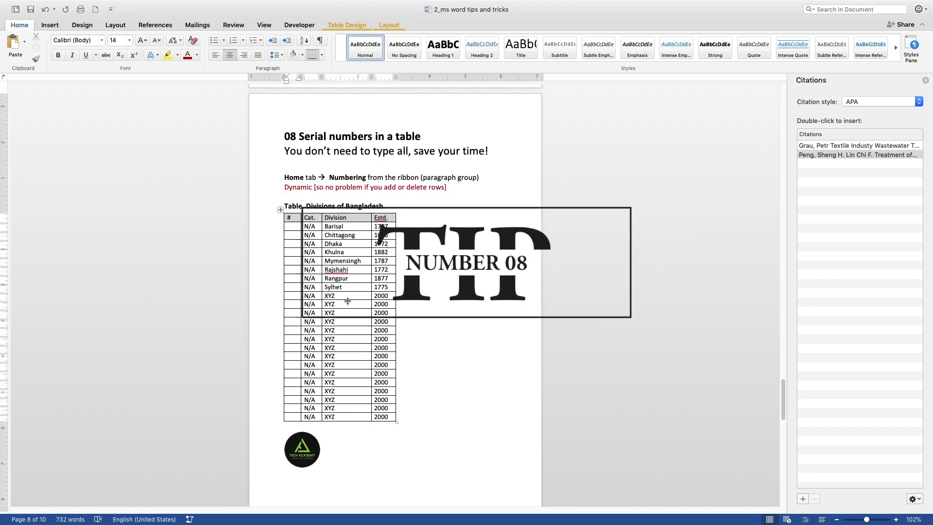
left_click_drag(290, 217, 291, 412)
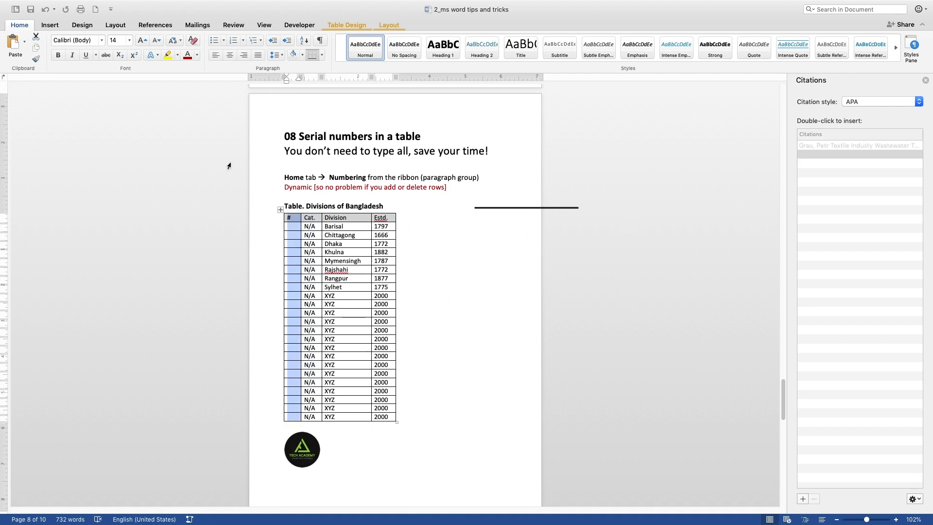
right_click(294, 219)
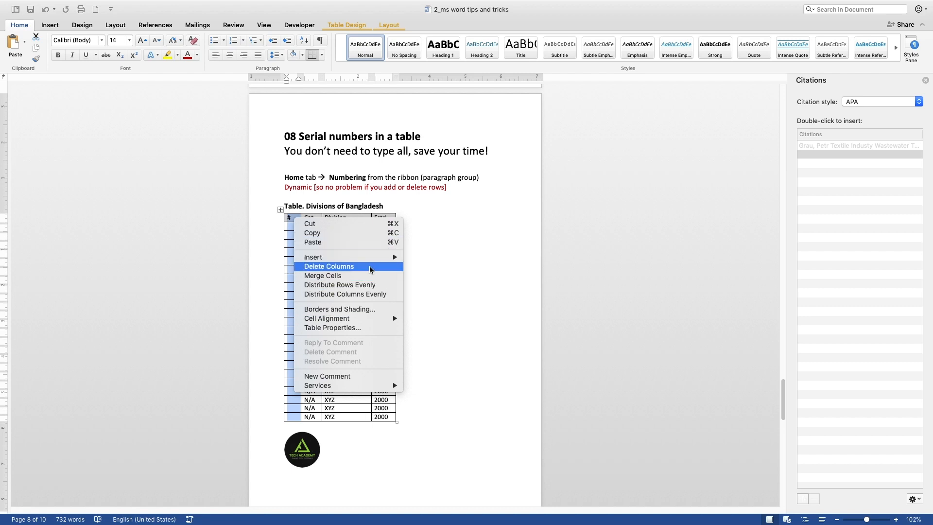
left_click(335, 267)
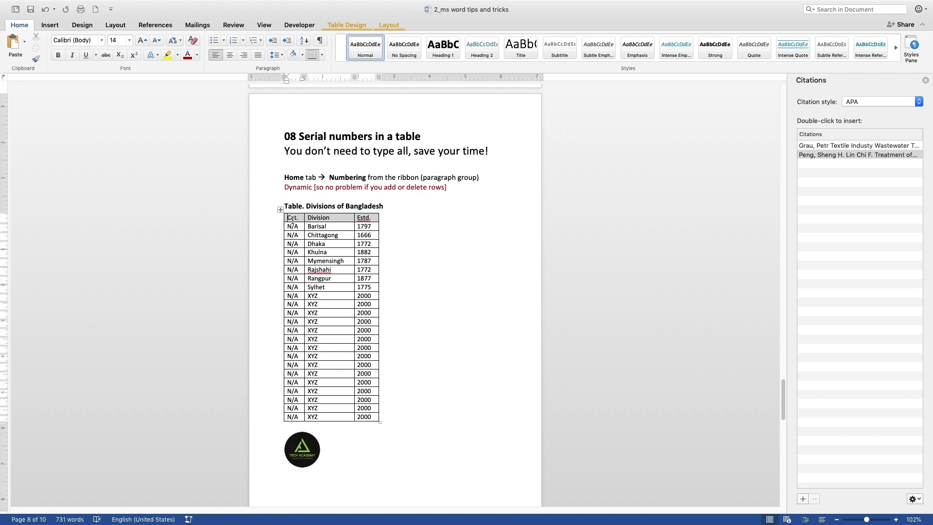
Insert a column before the Cat. column of the Divisions of Bangladesh table and enter SL as its header.
left_click_drag(292, 220, 292, 416)
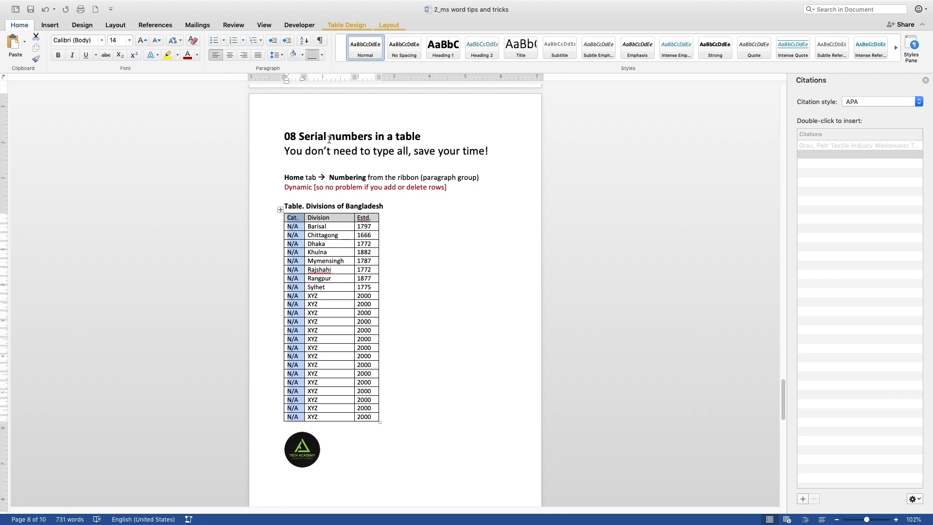
right_click(293, 216)
mouse_move(333, 256)
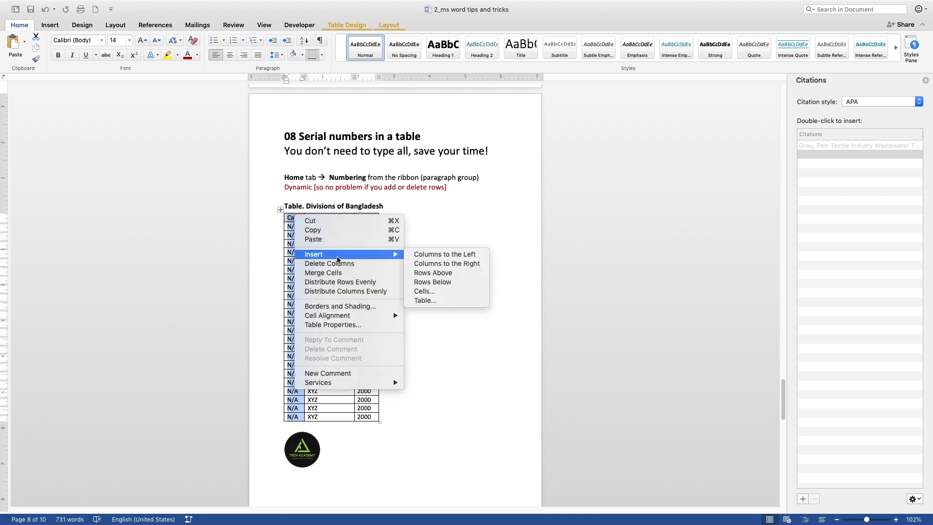
mouse_move(392, 257)
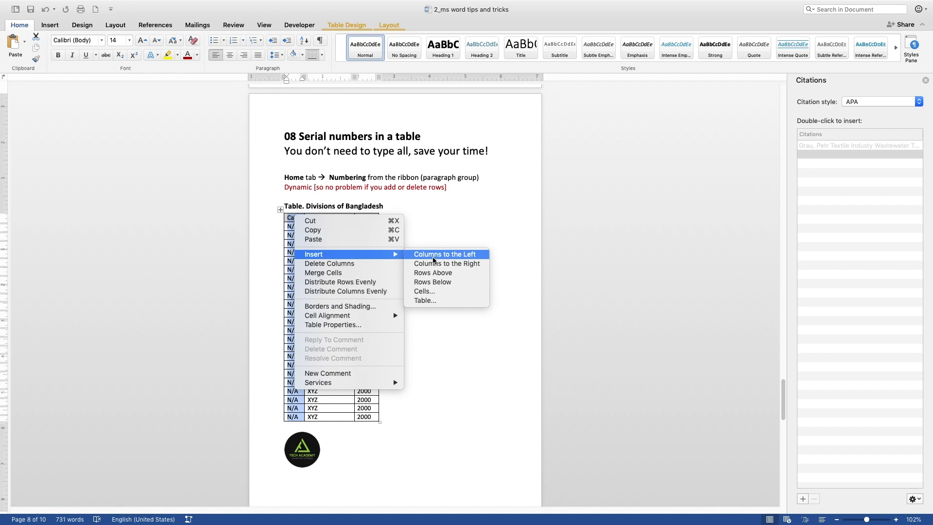
left_click(343, 203)
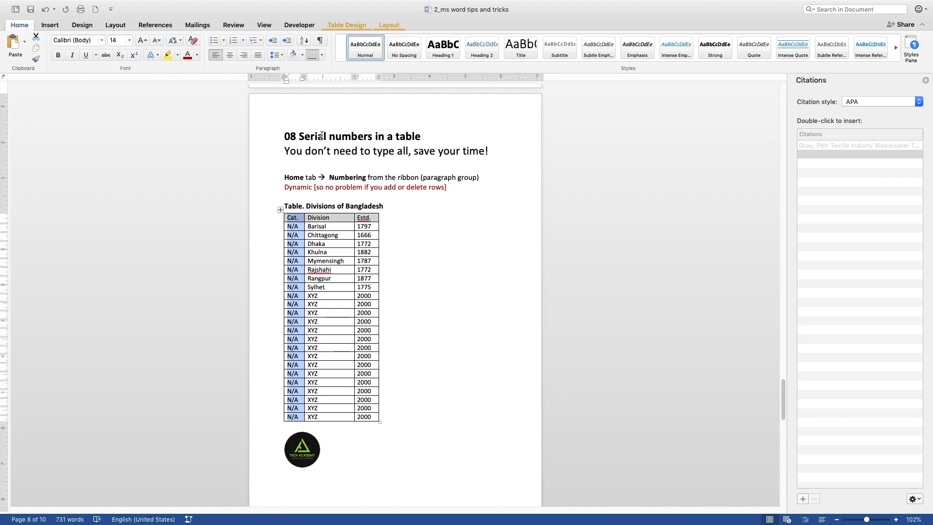
left_click(395, 25)
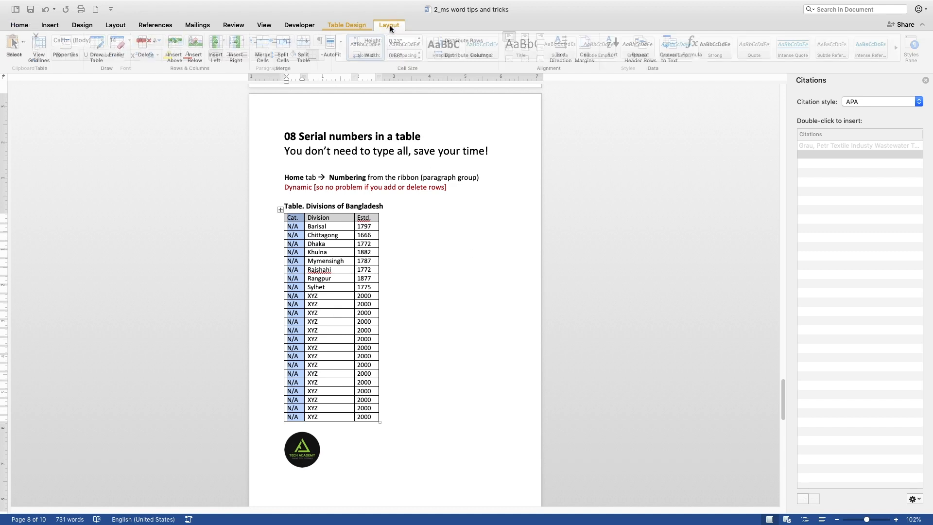
left_click(217, 45)
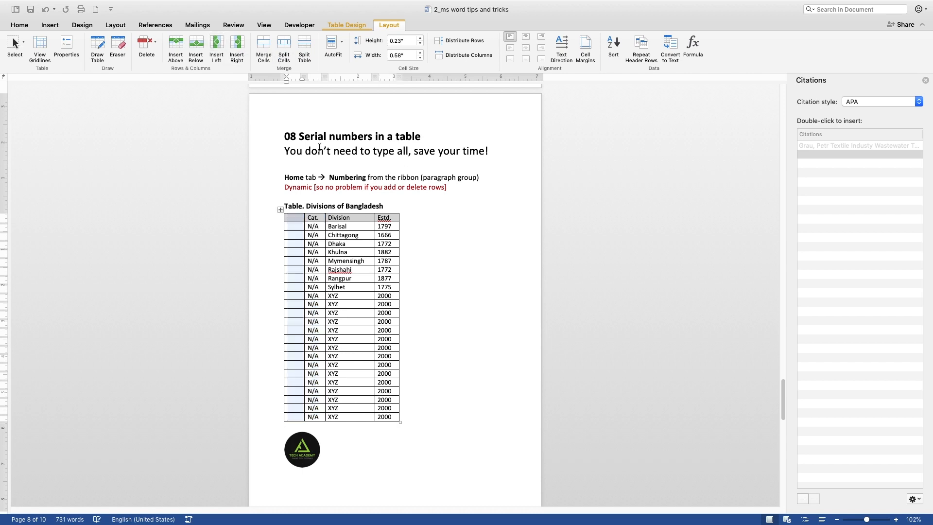
left_click(296, 217)
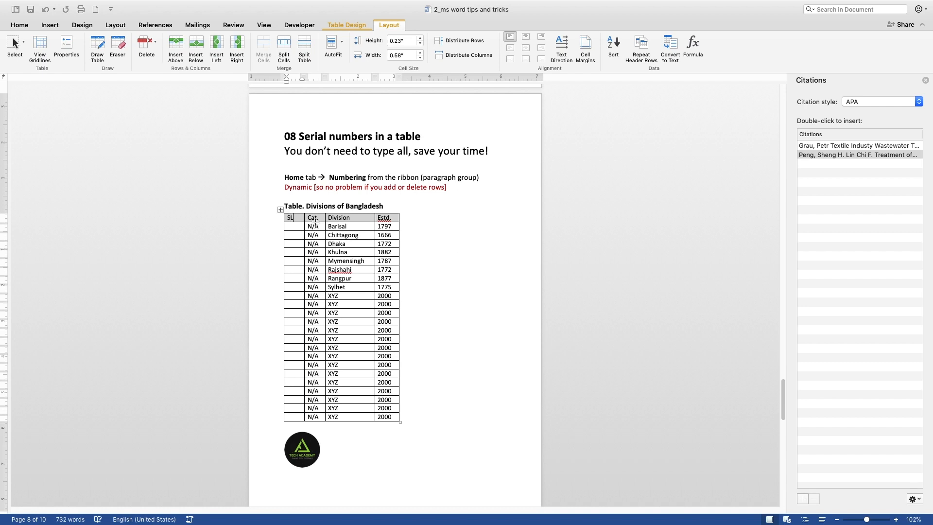
Enter the serial numbers 1, 2 and 3 manually in the first three SL cells, and undo the entries.
left_click(300, 228)
type("3")
key("shift+Up")
key("shift+Up")
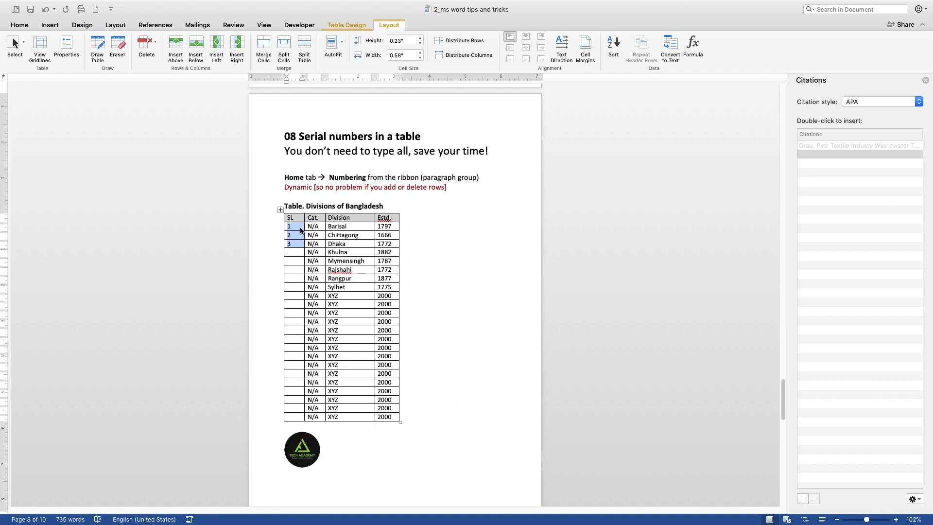
key("super+z")
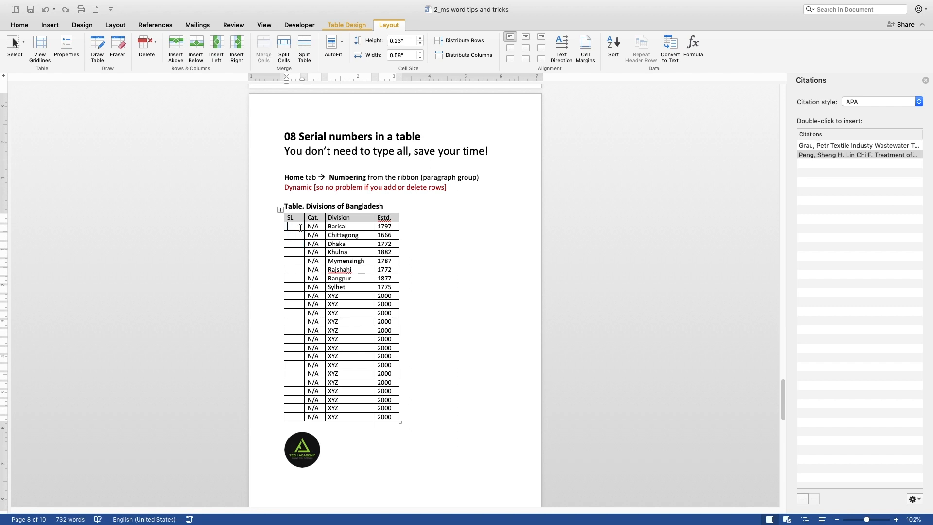
Number all empty cells below the SL header automatically, defining a new number format with the 1, 2, 3, ... style.
left_click(295, 416, "shift")
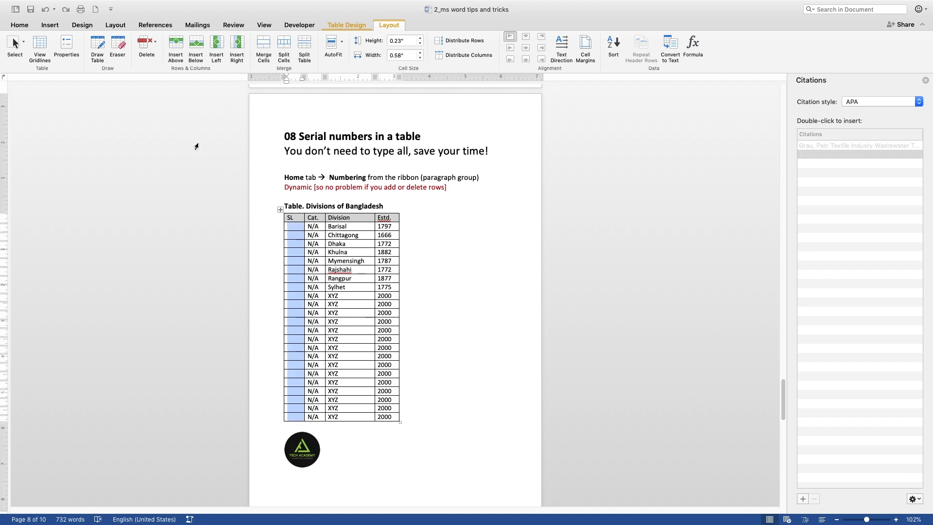
left_click(20, 26)
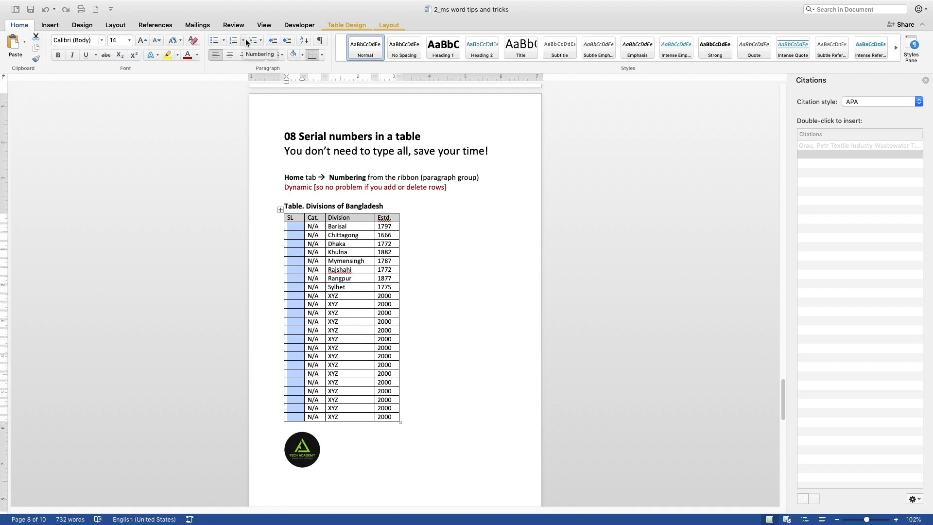
left_click(243, 40)
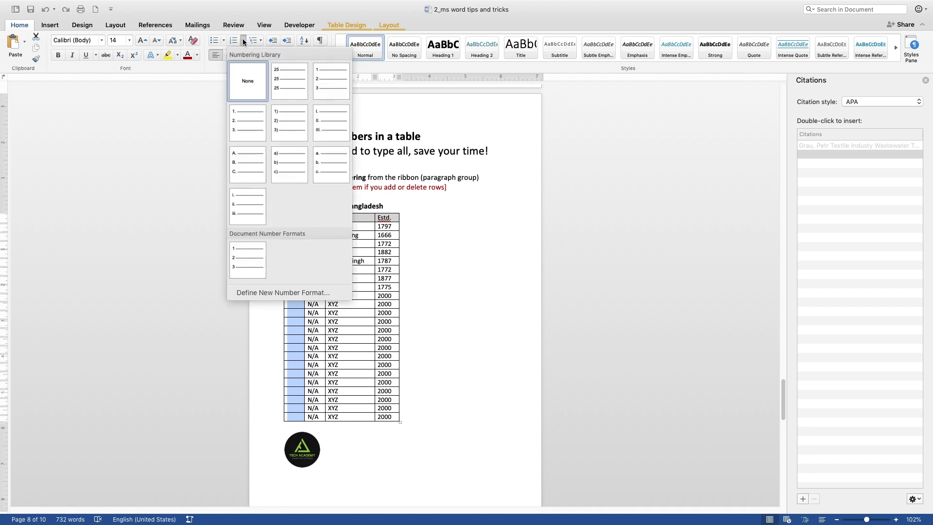
left_click(279, 292)
left_click_drag(403, 92, 464, 93)
left_click(437, 170)
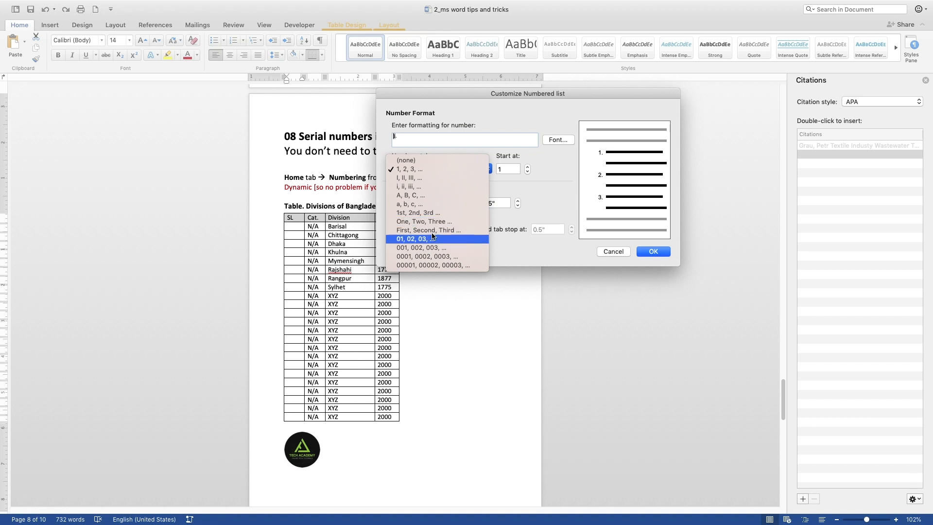
left_click(411, 170)
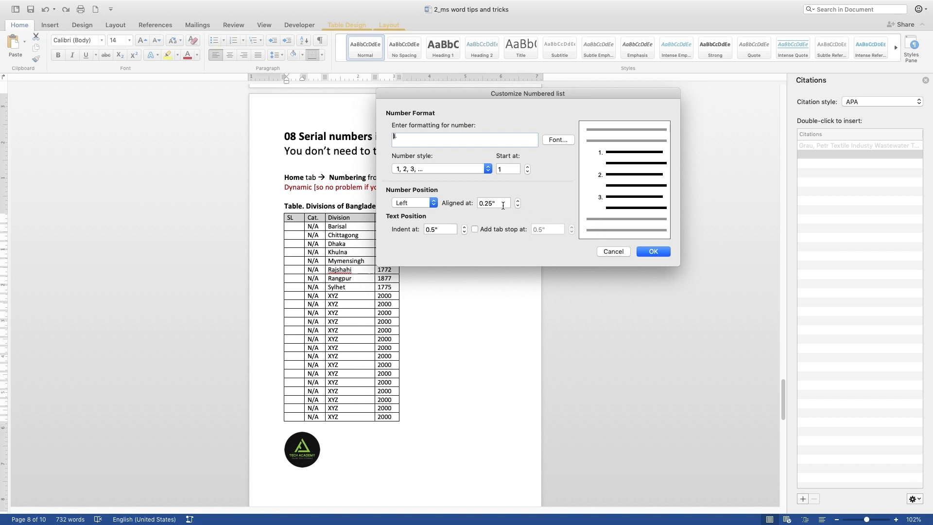
left_click(657, 250)
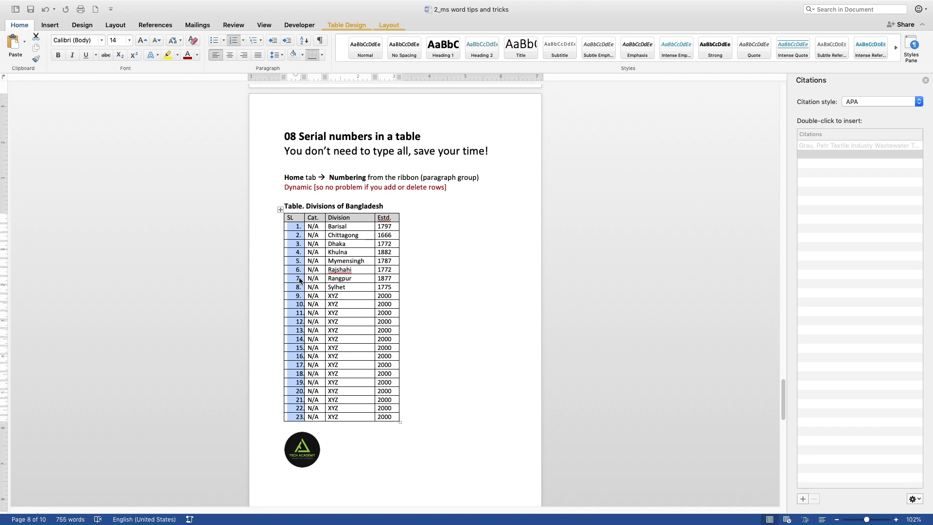
Insert an empty row above the Rajshahi row in the automatically numbered table.
left_click(305, 251)
left_click(317, 279)
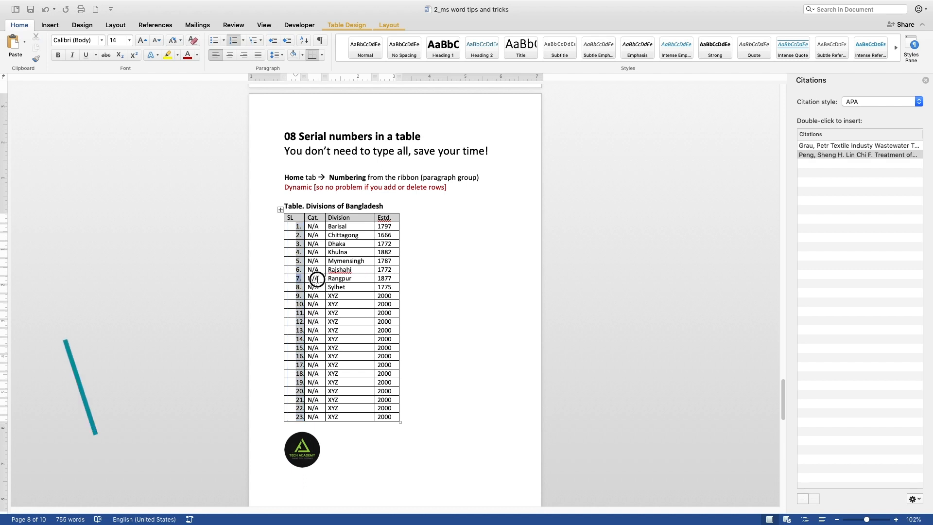
left_click_drag(298, 270, 383, 269)
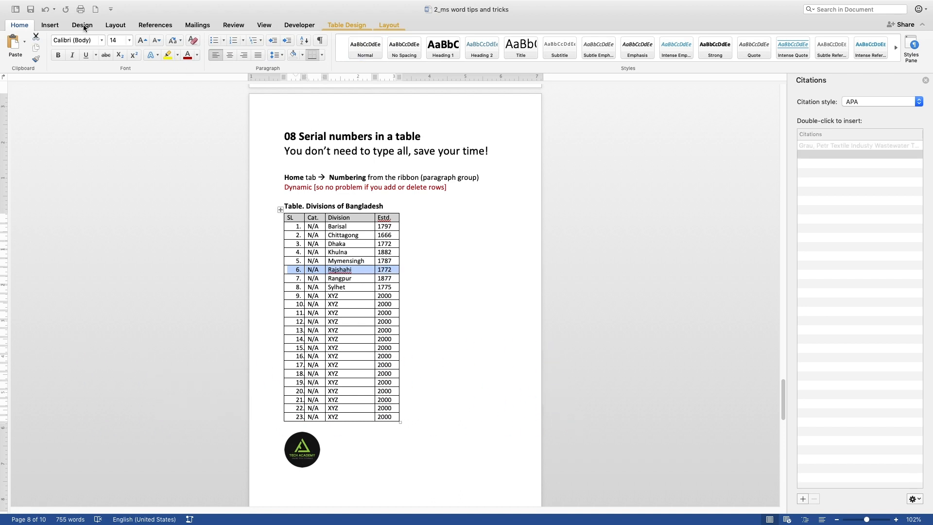
left_click(49, 25)
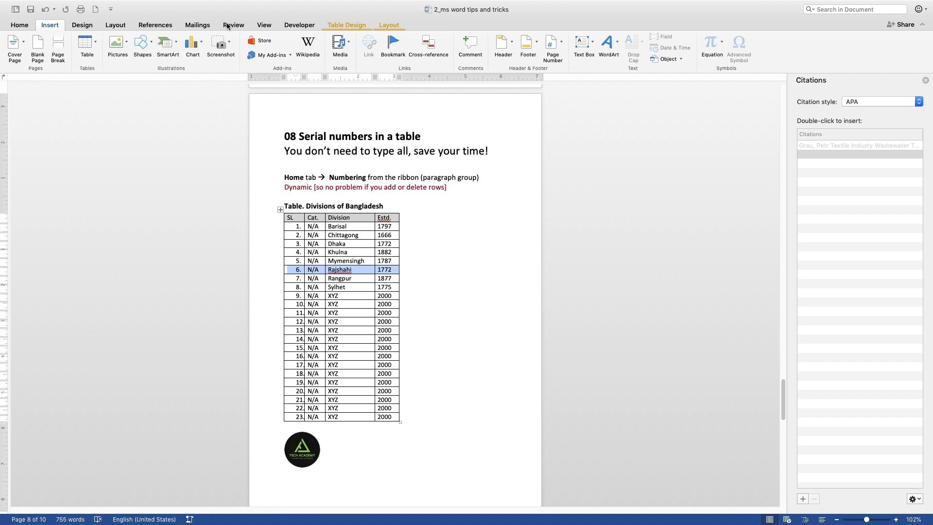
left_click(388, 25)
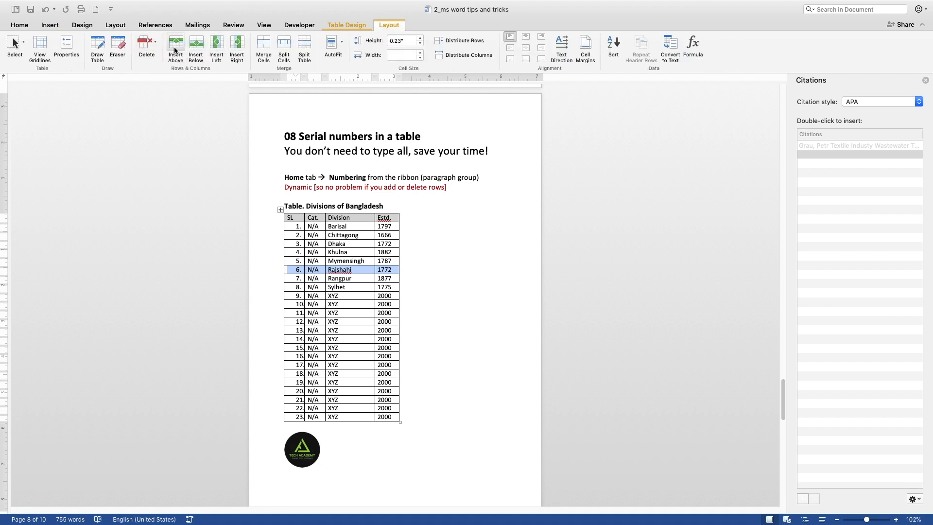
left_click(175, 48)
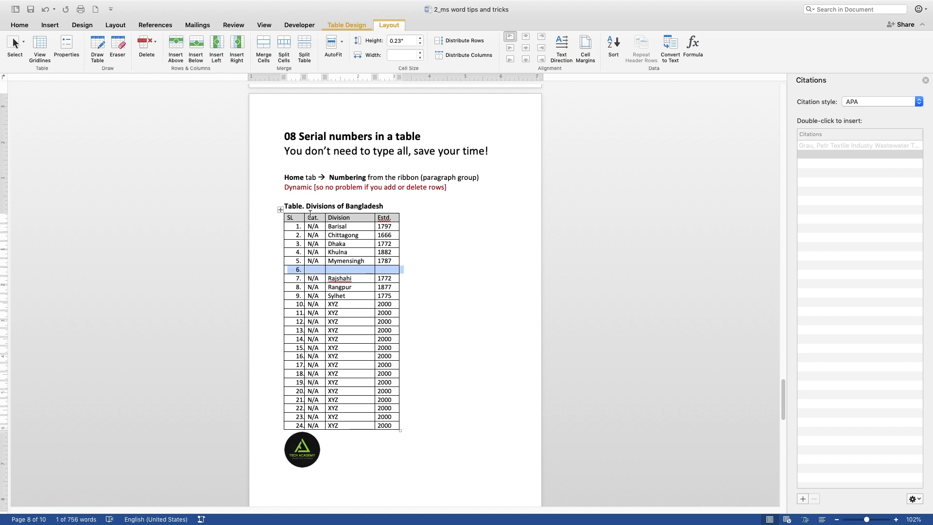
left_click(299, 269)
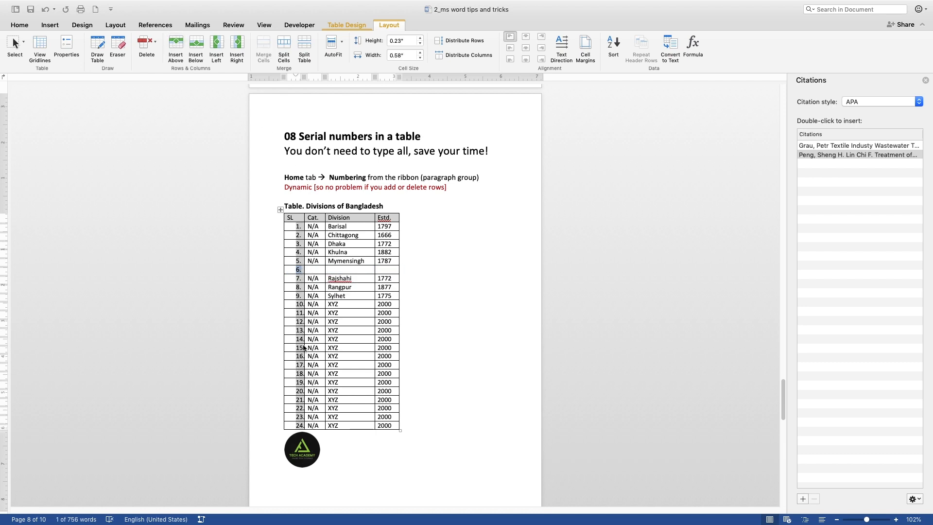
left_click(320, 269)
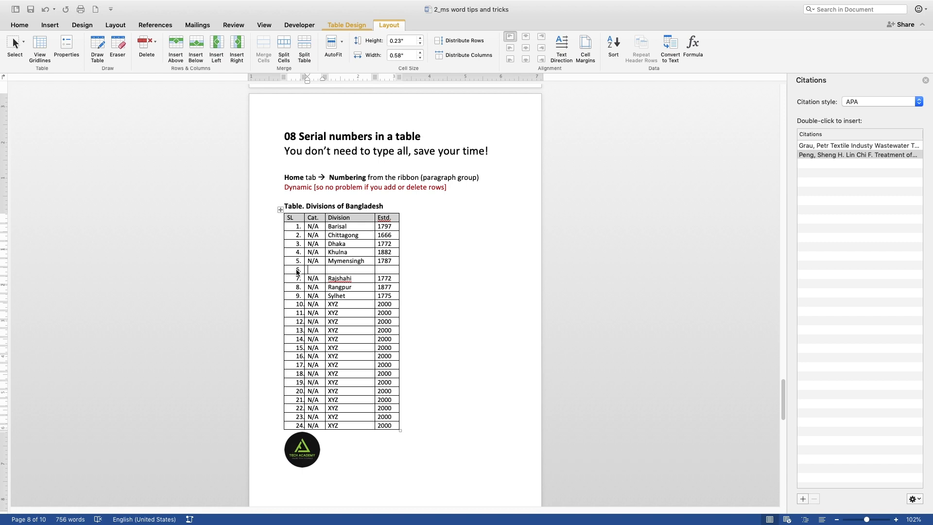
Undo the row inserted above Rajshahi and the automatic numbering of the SL column.
key("super+z")
key("super+z")
key("super+z")
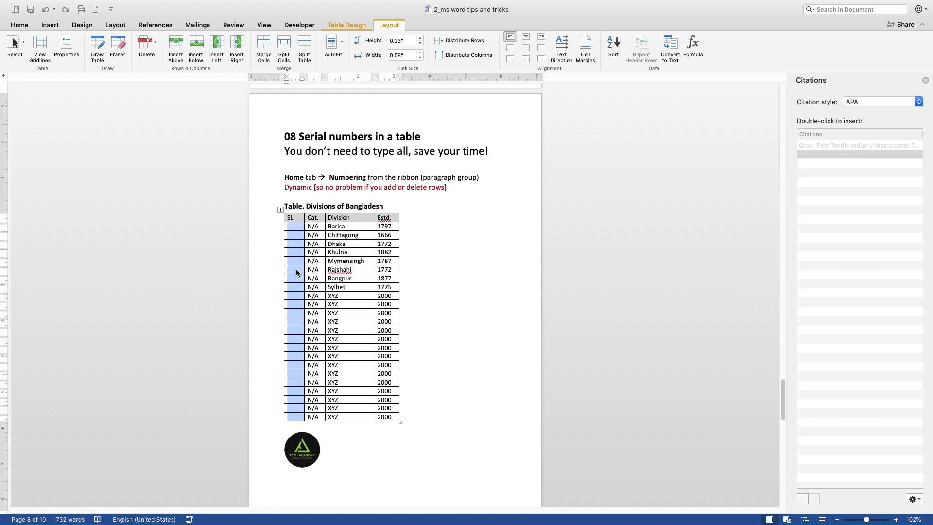
left_click(295, 270)
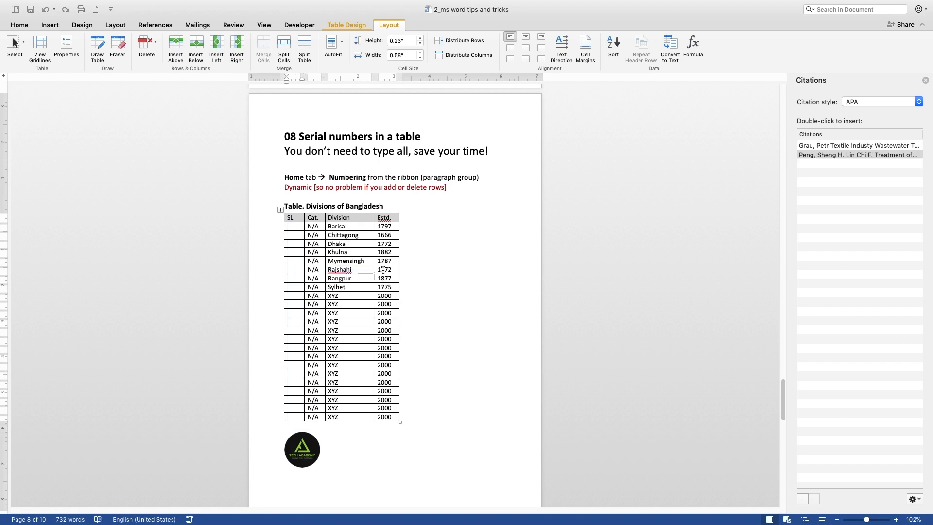
left_click_drag(294, 227, 291, 405)
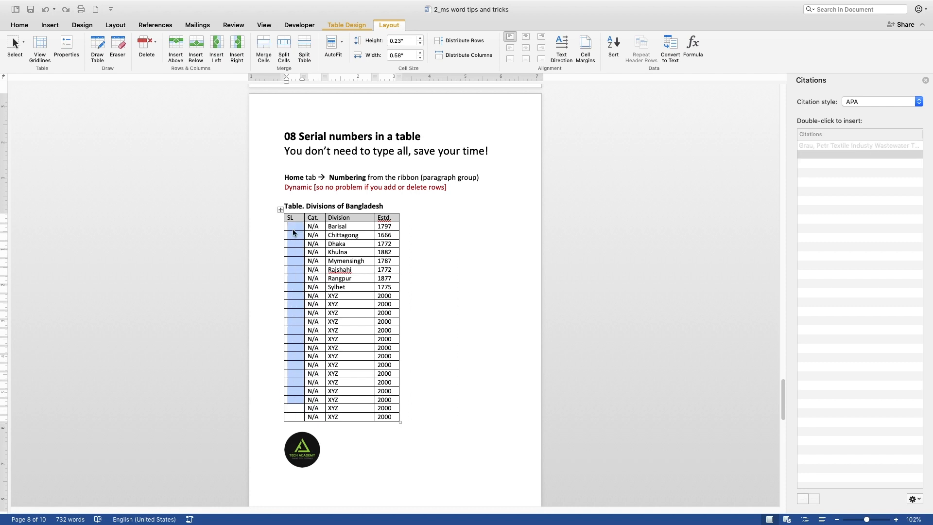
left_click(293, 418)
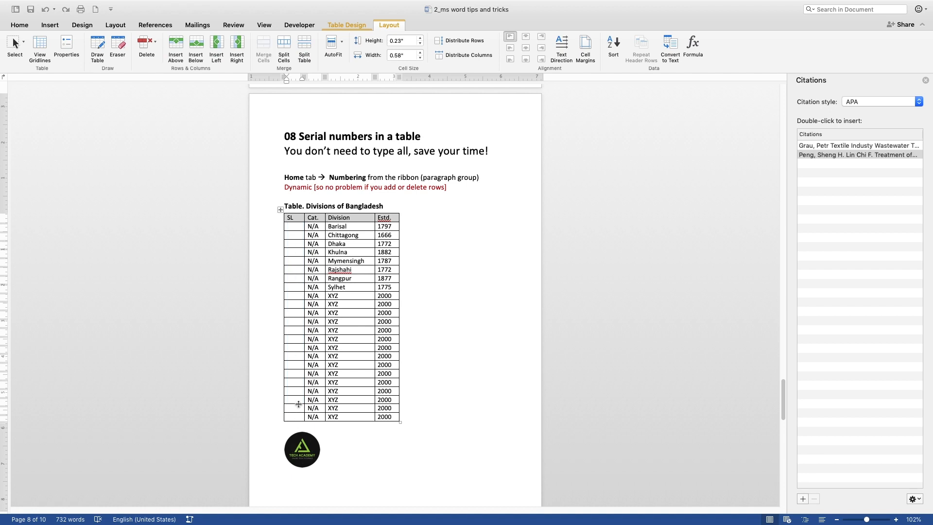
Insert an empty row above the third XYZ row of the unnumbered table, and undo the insertion.
left_click_drag(293, 315, 388, 316)
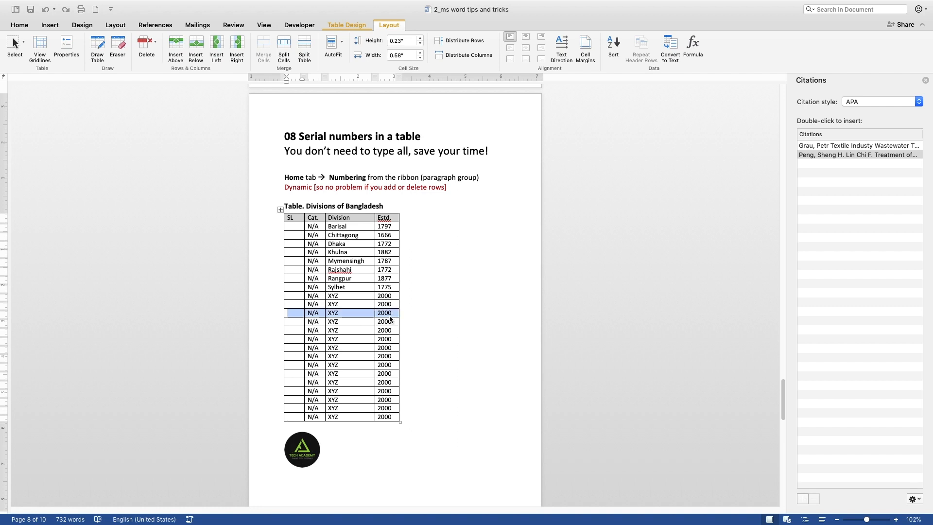
left_click(176, 48)
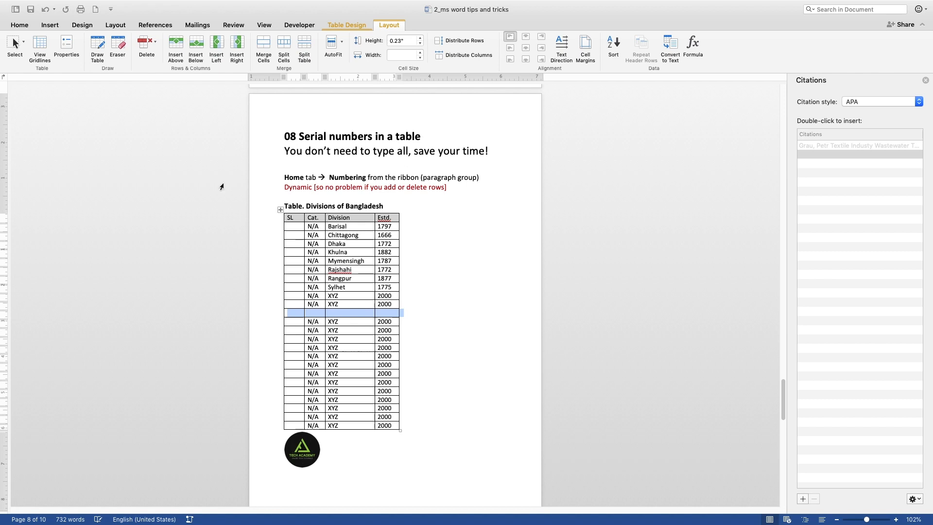
left_click(296, 316)
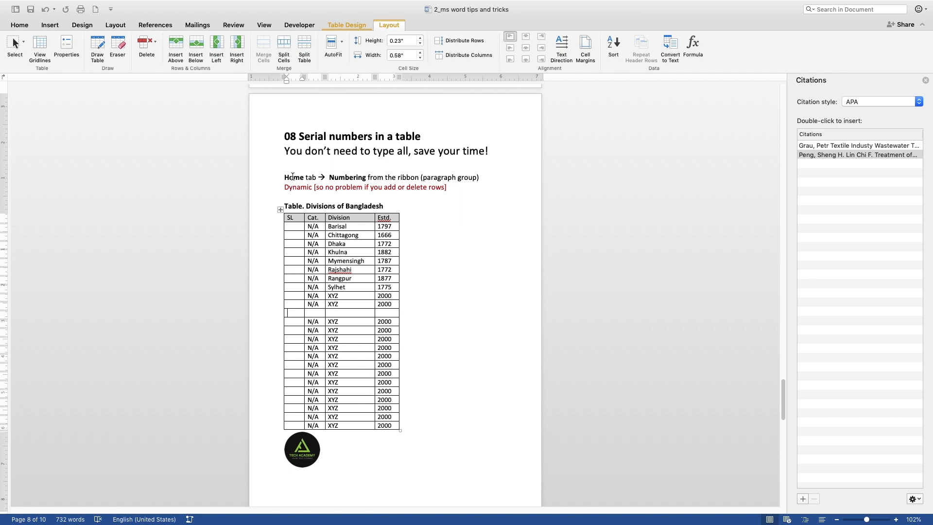
key("super+z")
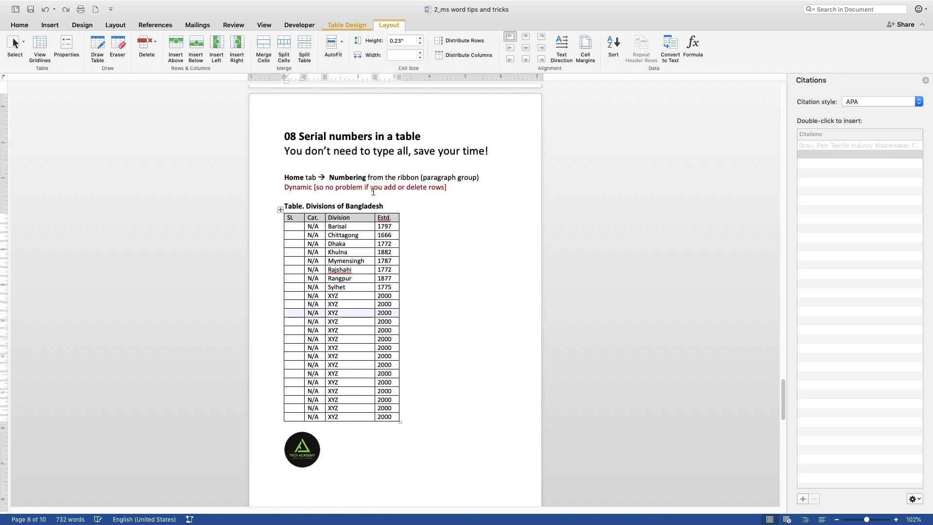
Insert a 5x5 table on the empty line below Method 1 on the Inserting tables page, and undo the insertion.
scroll(394, 193, "down", 2)
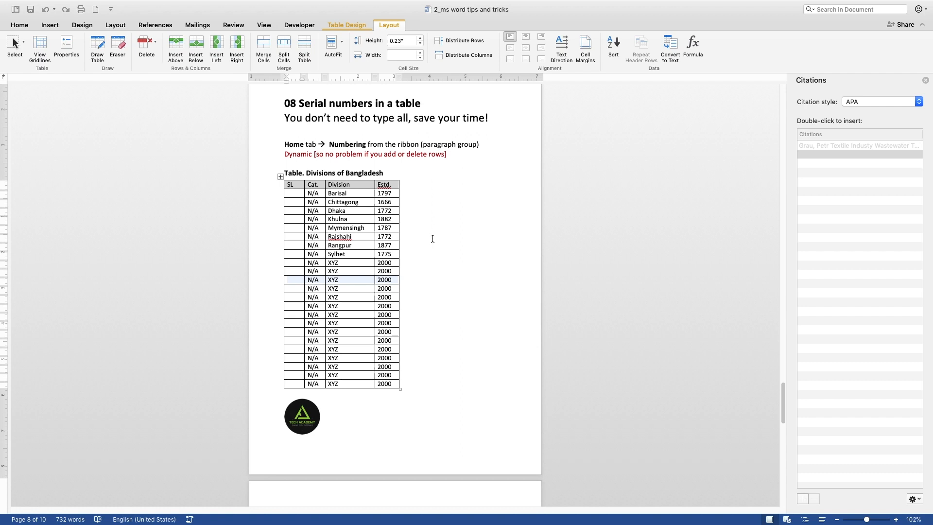
left_click(408, 408)
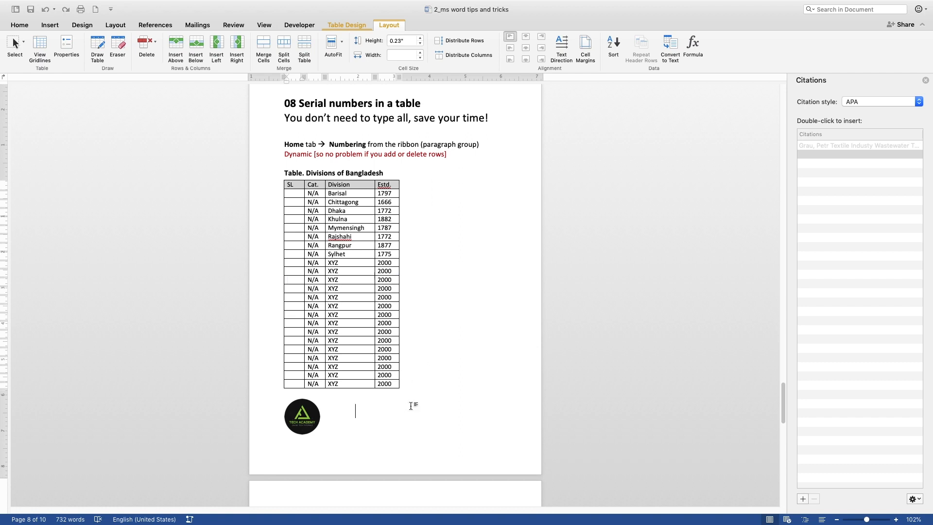
key("Page_Down")
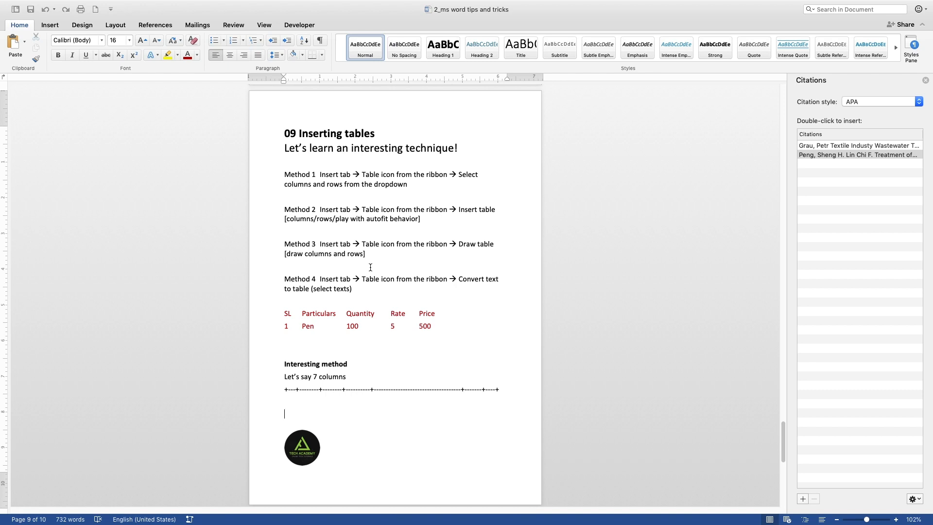
left_click(309, 178)
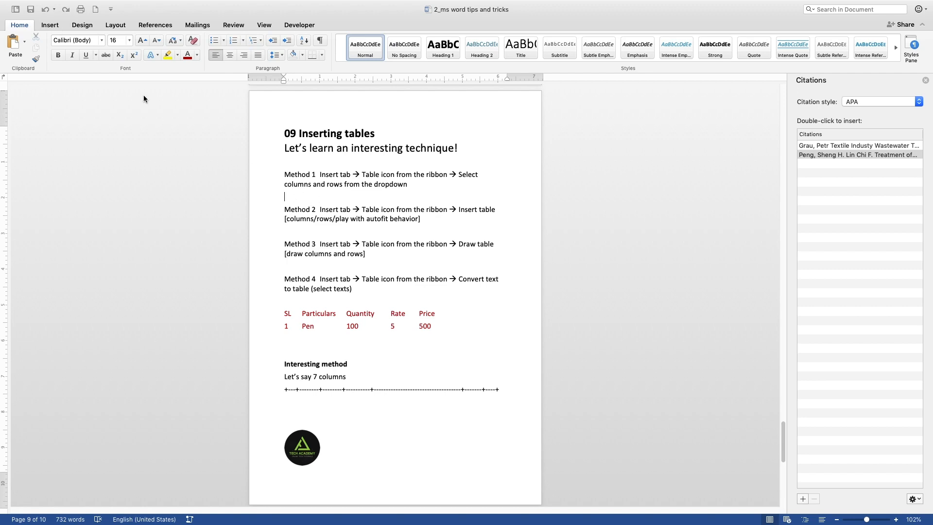
left_click(55, 27)
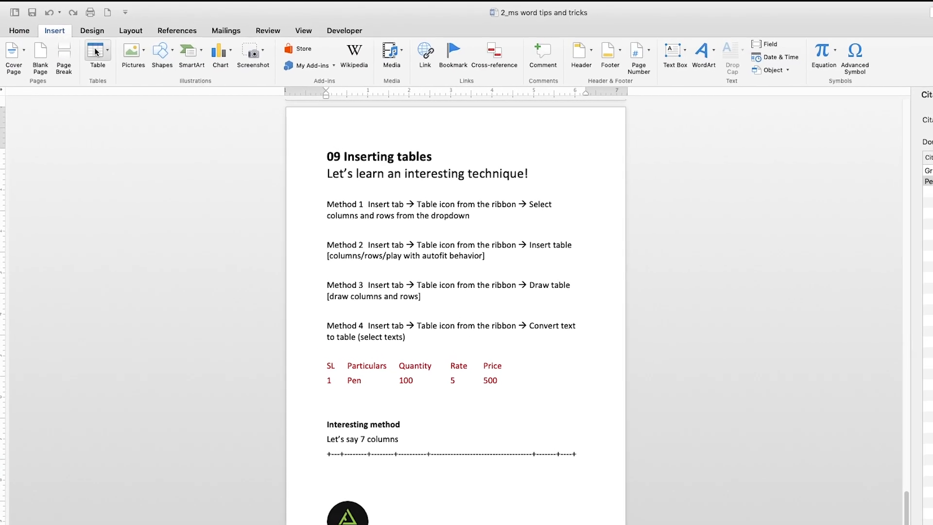
left_click(113, 57)
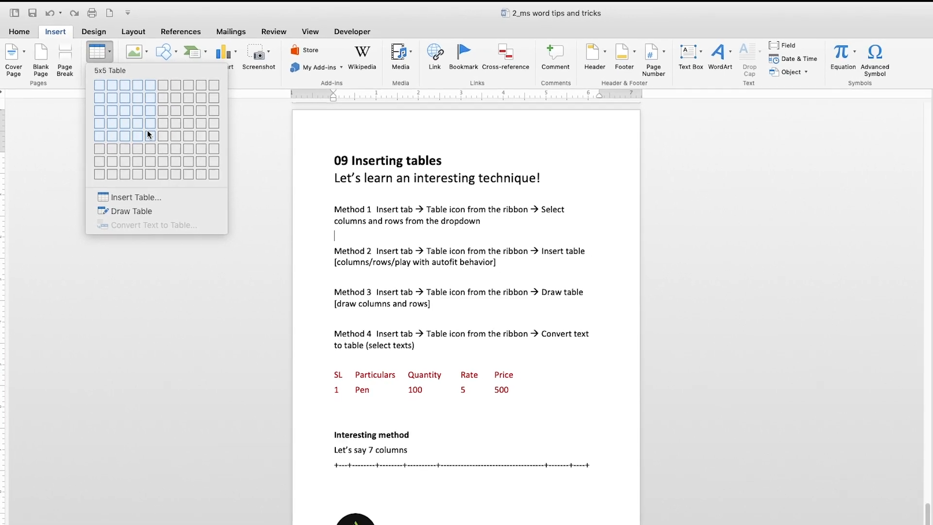
left_click(149, 132)
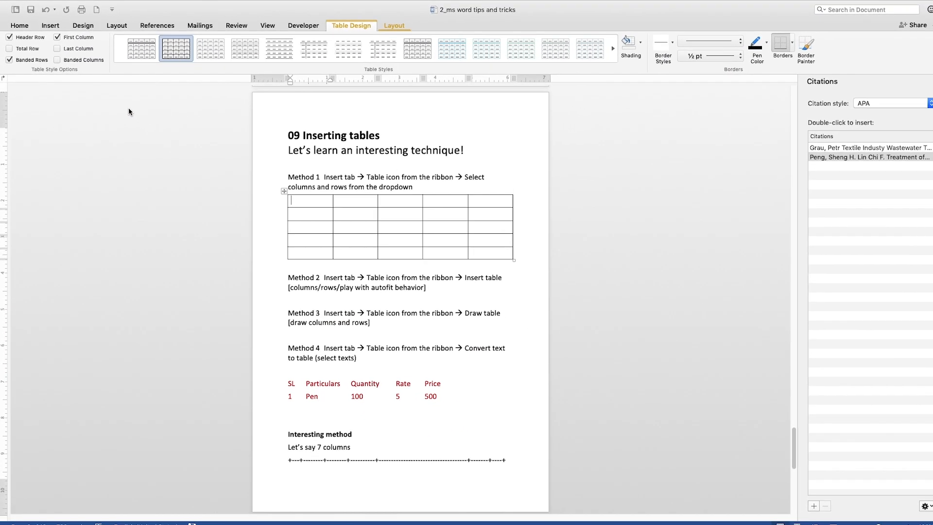
key("super+z")
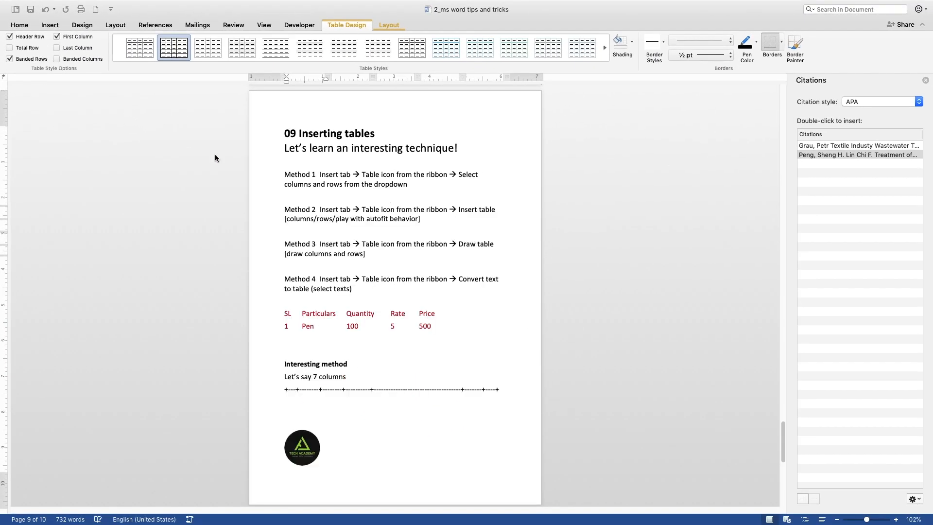
Insert a table of 5 columns and 5 rows with AutoFit to contents below Method 2, and undo the insertion.
left_click(301, 229)
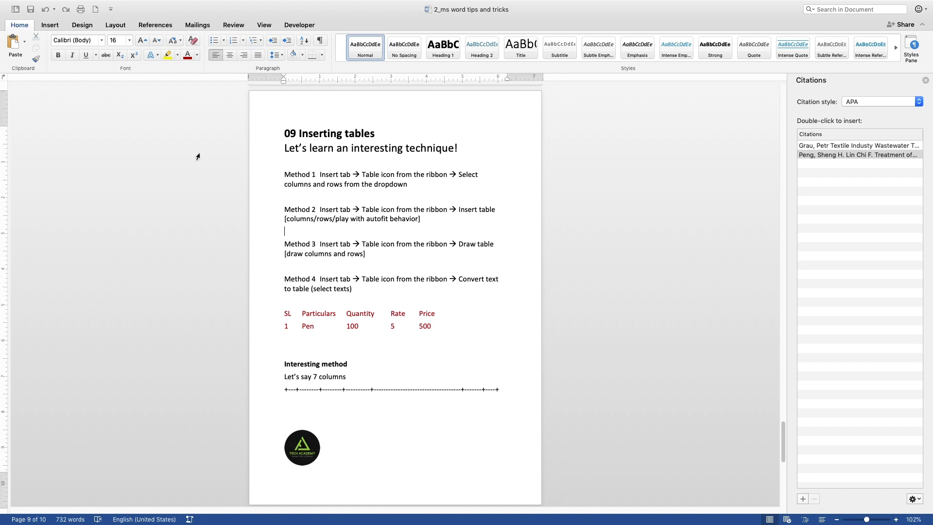
left_click(52, 25)
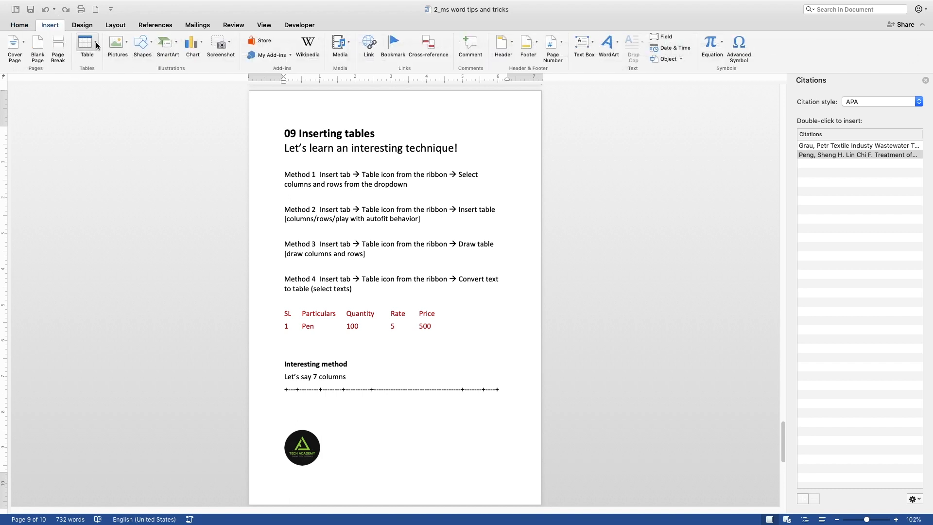
left_click(97, 45)
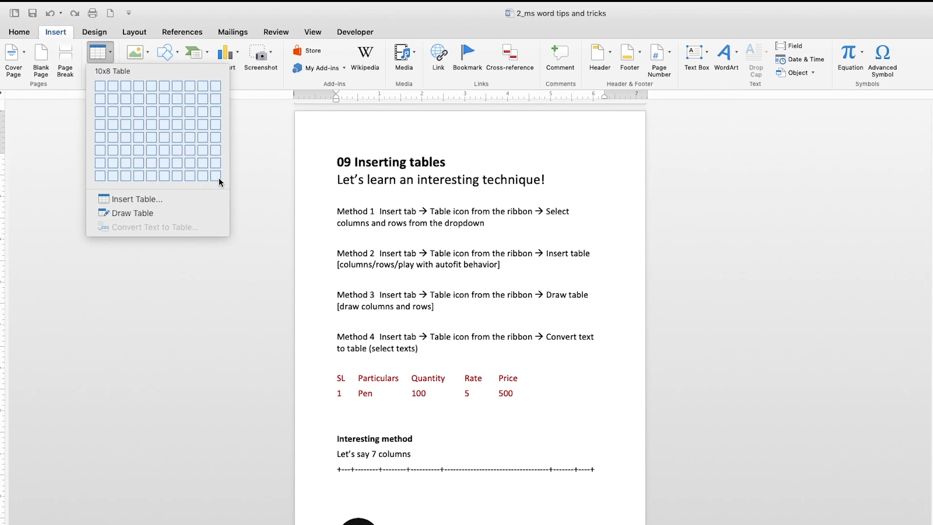
left_click(157, 200)
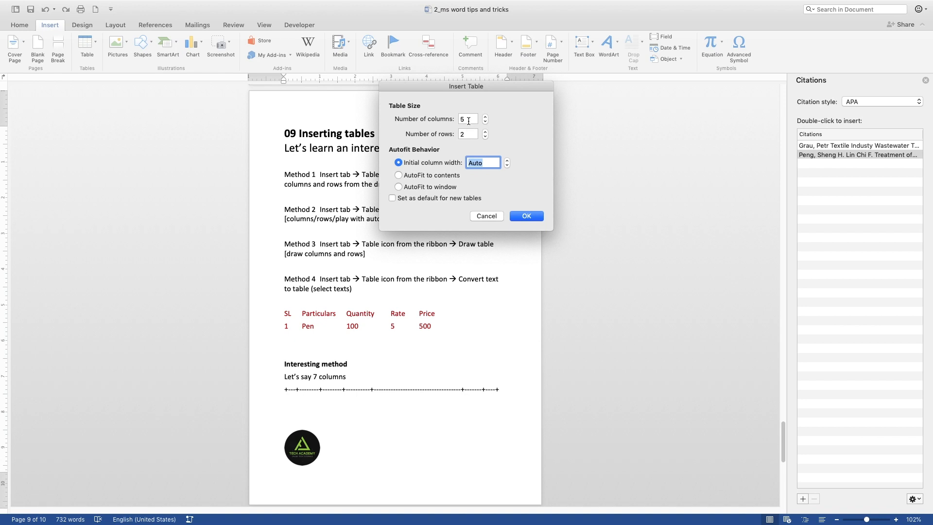
double_click(468, 134)
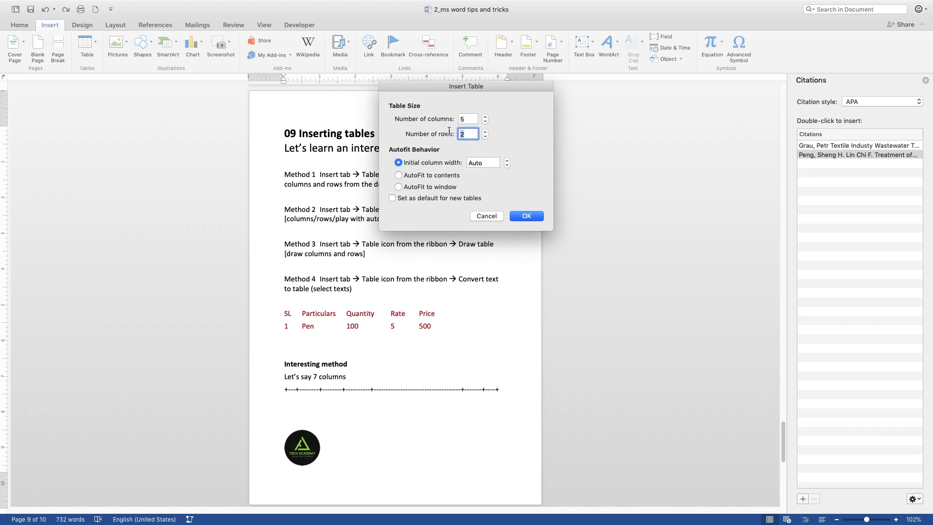
type("5")
left_click(412, 179)
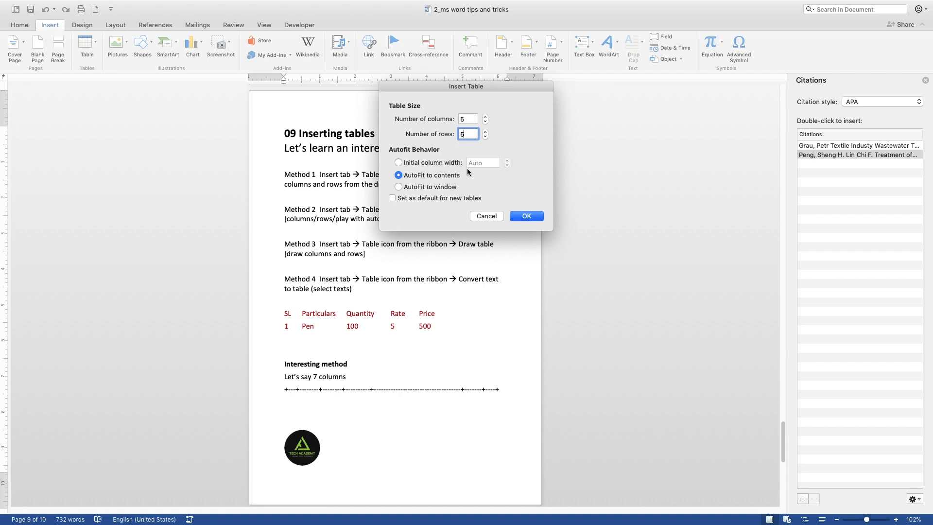
left_click(527, 216)
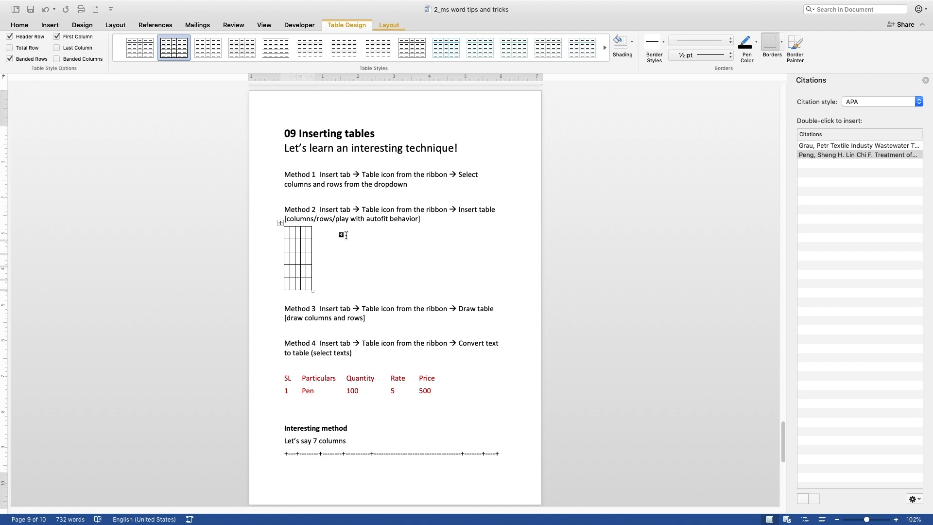
key("super+z")
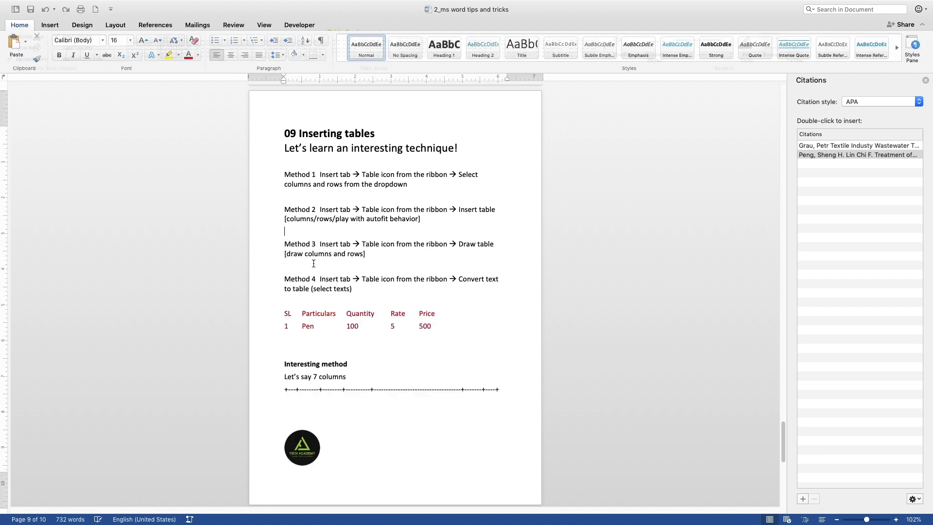
Draw a table about 6.08" wide below Method 3 with the Draw Table tool, dividing it into five columns and two rows.
left_click(51, 25)
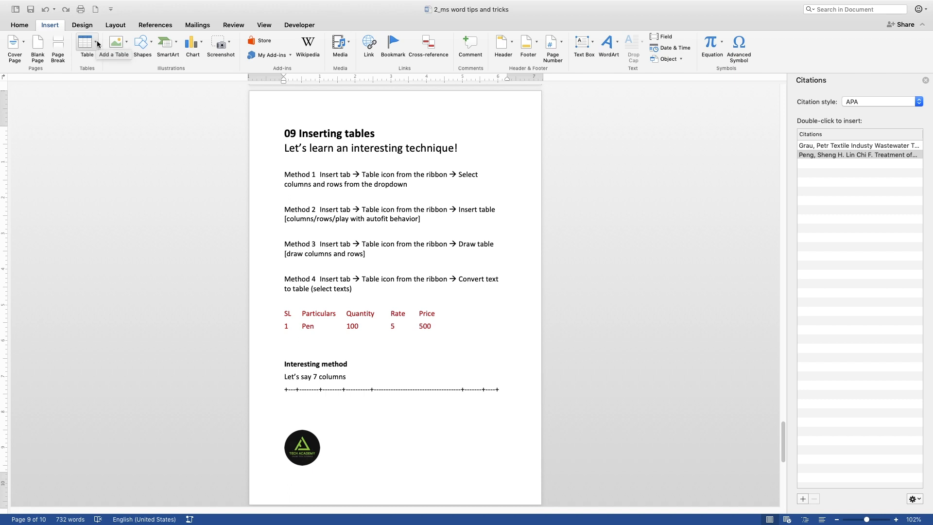
left_click(97, 43)
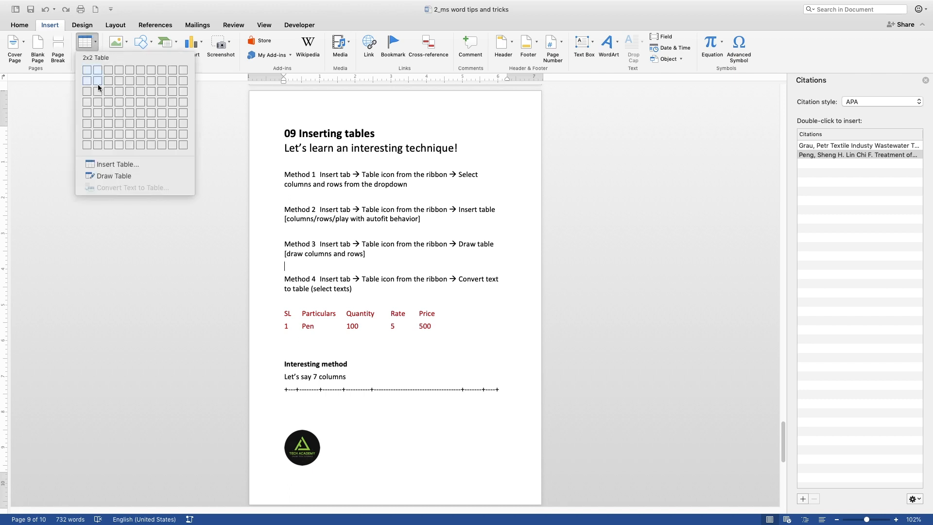
left_click(134, 178)
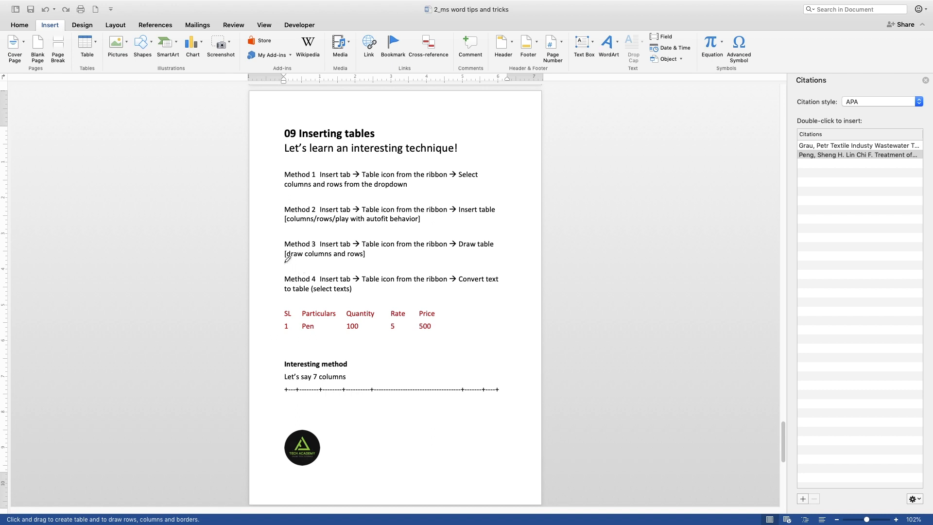
left_click_drag(285, 261, 500, 269)
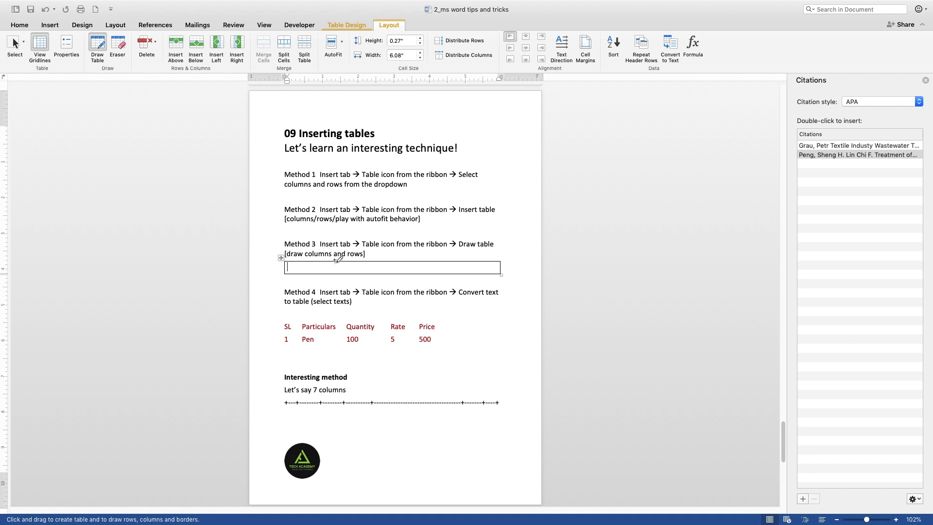
left_click(318, 268)
mouse_move(325, 262)
left_mouse_down()
mouse_move(325, 273)
mouse_move(409, 273)
mouse_move(447, 261)
mouse_move(447, 273)
left_mouse_up()
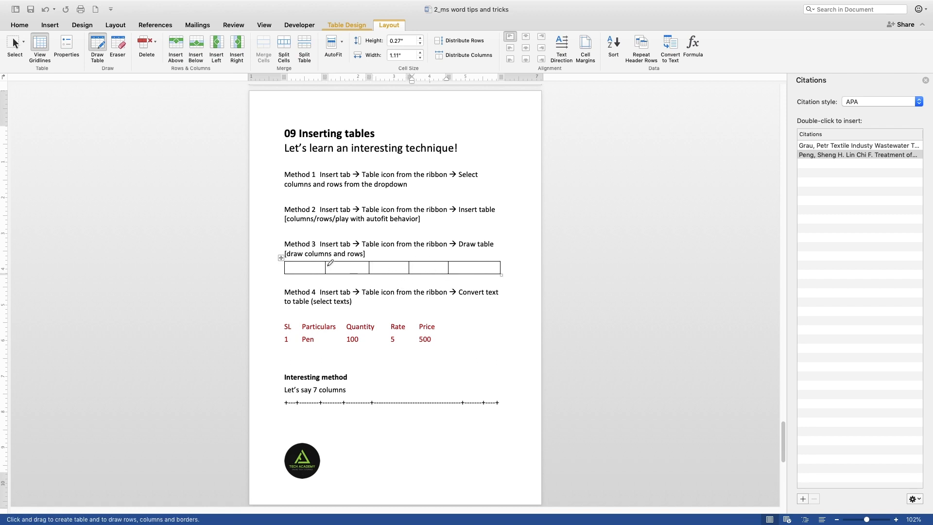
left_click_drag(285, 268, 324, 267)
left_click_drag(330, 270, 501, 272)
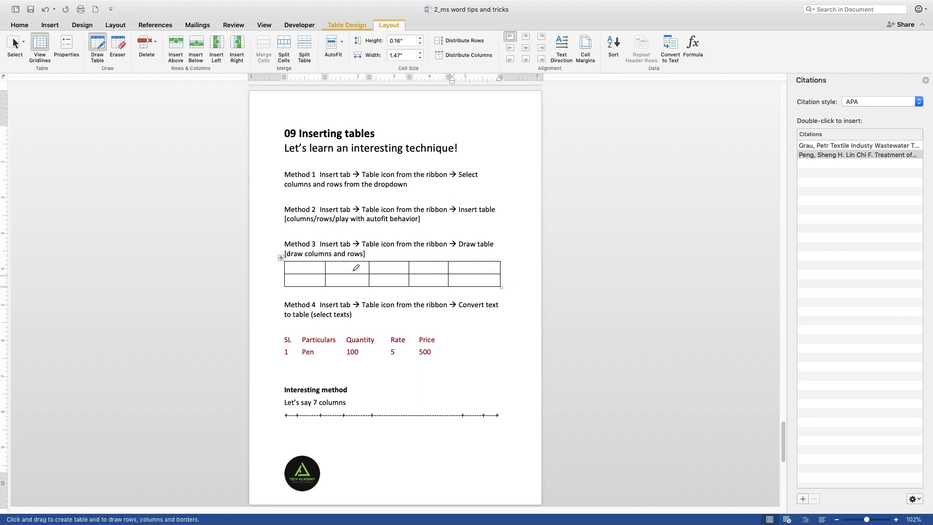
Undo the hand-drawn table below Method 3, including all its row and column lines.
key("super+z")
key("super+z")
key("super+z")
key("super+z")
key("super+z")
key("super+z")
key("super+z")
key("super+z")
key("super+z")
key("super+z")
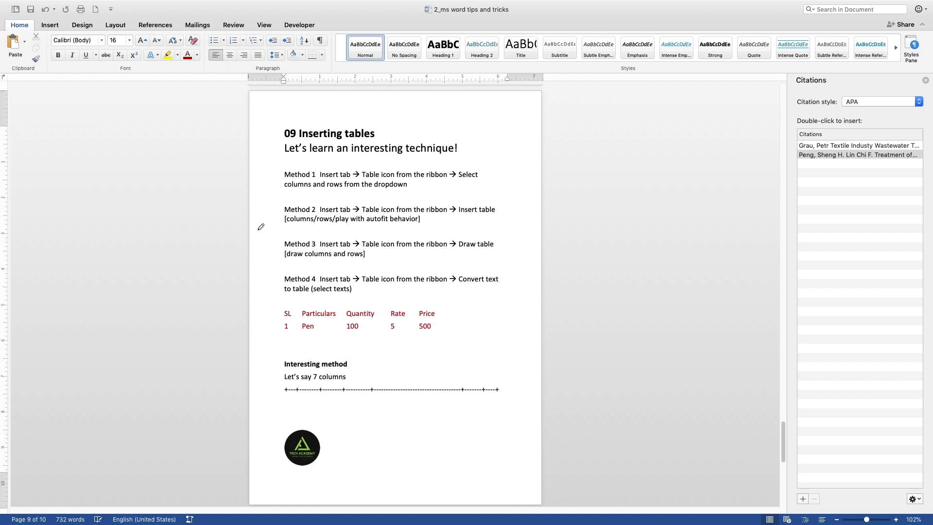
left_click(45, 26)
left_click(303, 302)
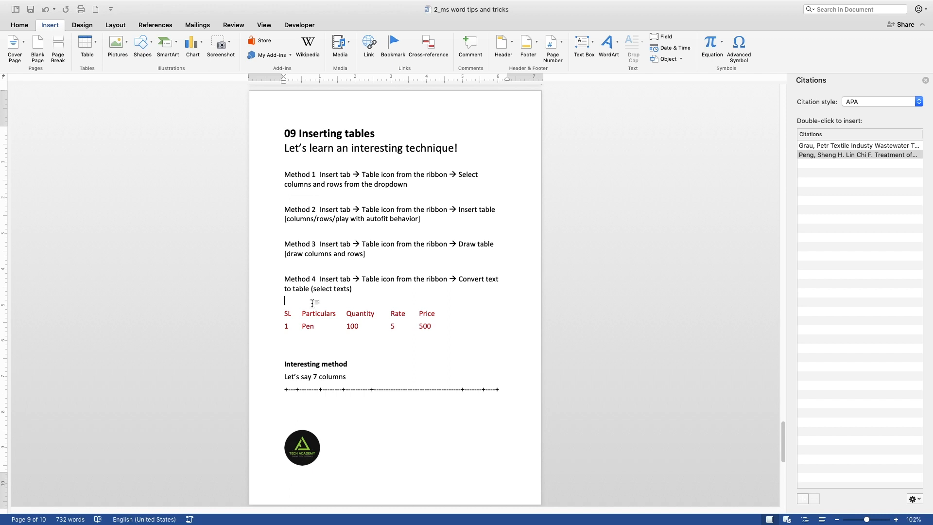
left_click(285, 314)
left_click(301, 306)
left_click(283, 312)
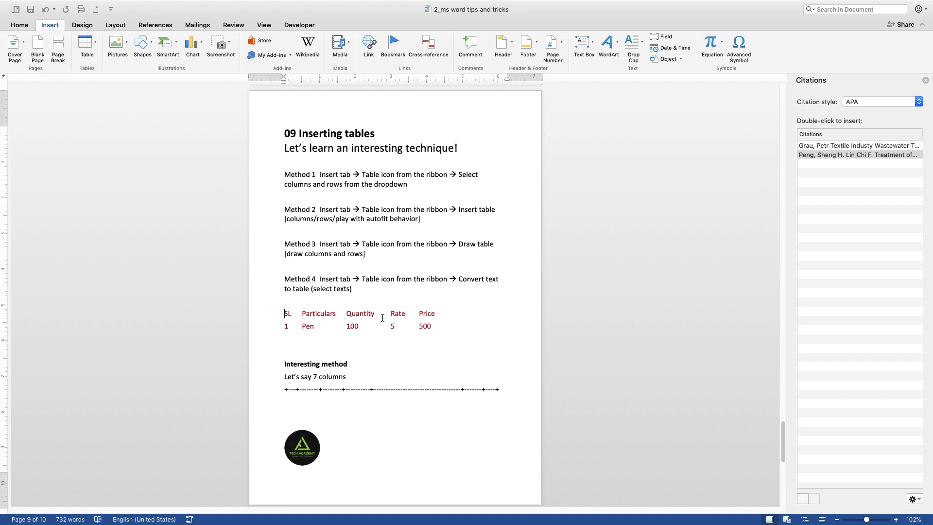
left_click(430, 326, "shift")
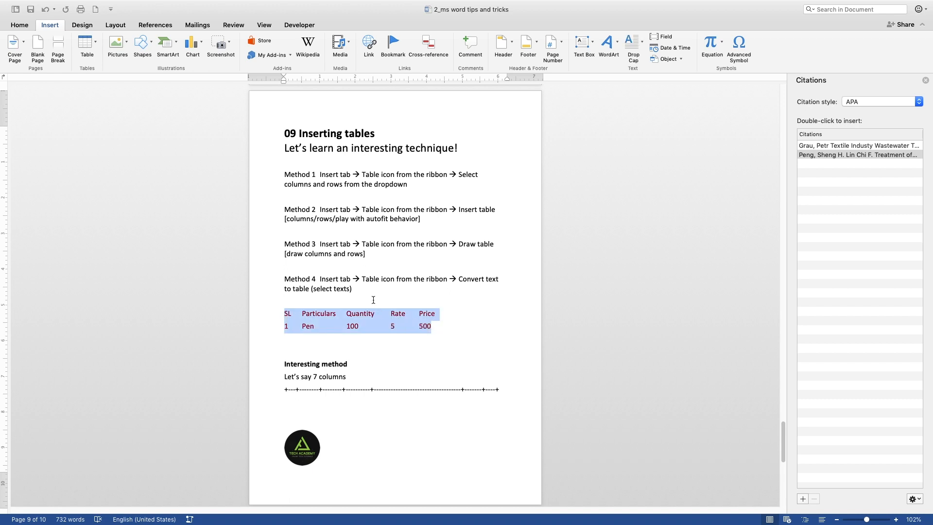
left_click(315, 302)
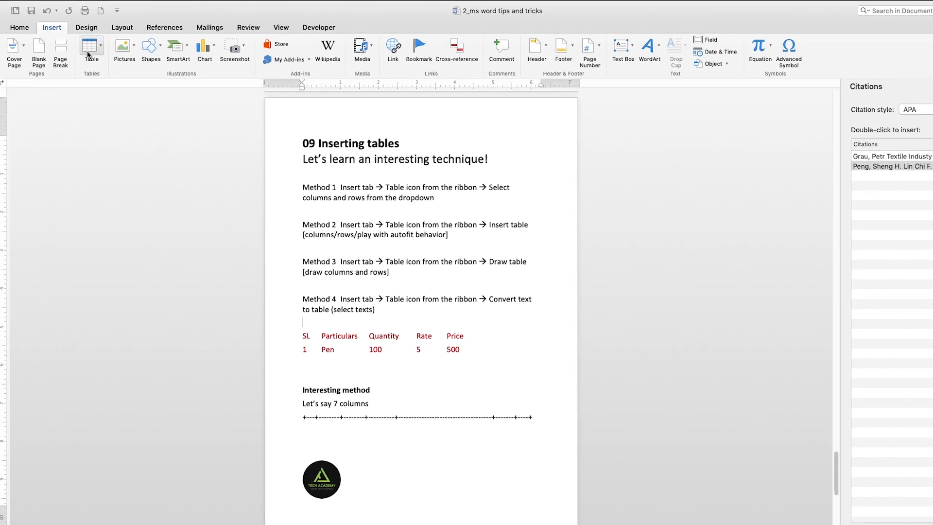
left_click(87, 44)
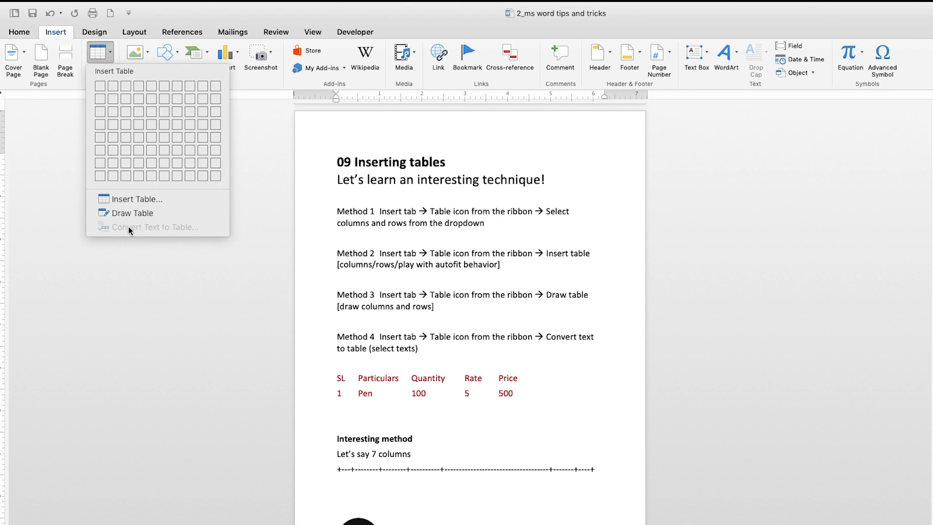
left_click(377, 383)
Convert the two red text lines from SL to 500 into a 5-column table with AutoFit to window, separating text at tabs.
left_click(336, 378)
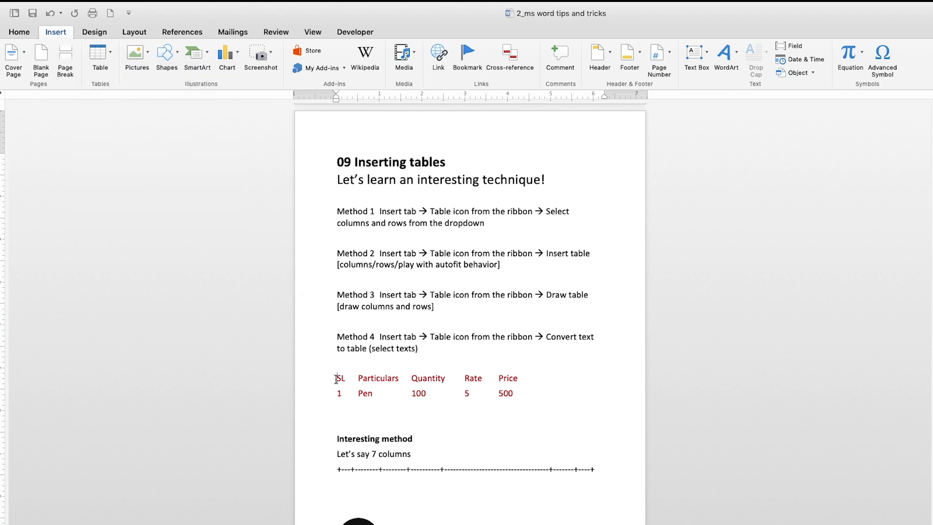
left_click(514, 405, "shift")
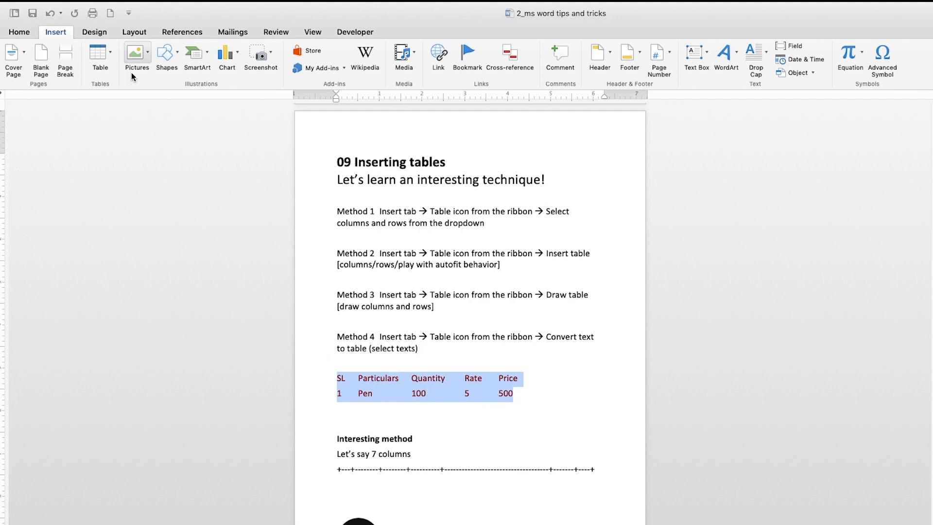
left_click(111, 54)
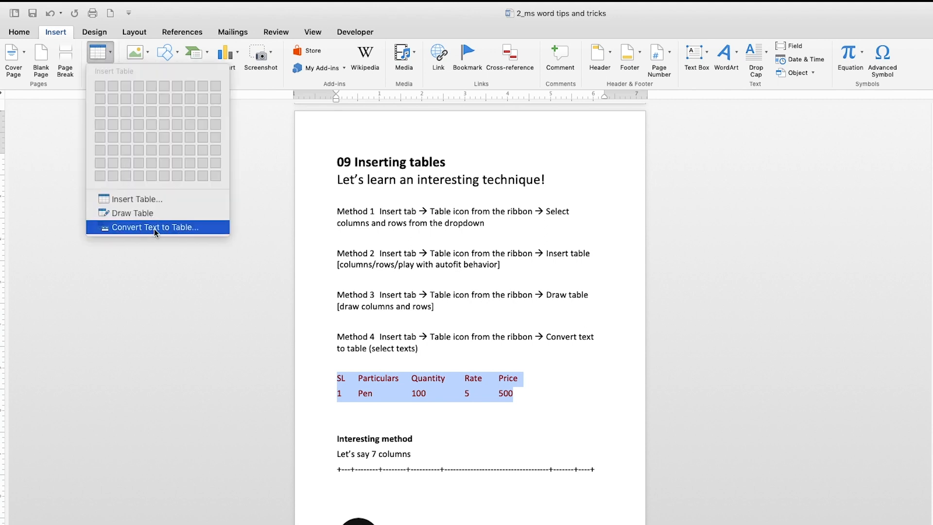
left_click(154, 228)
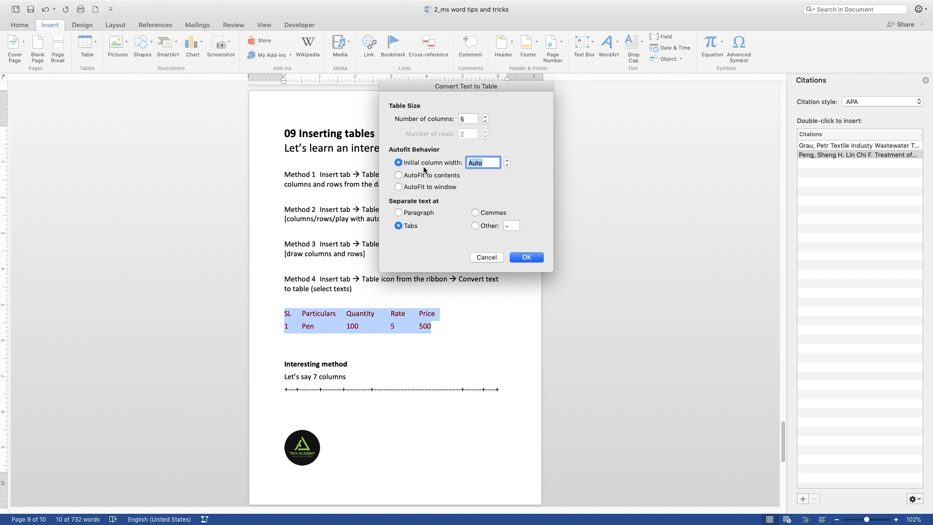
left_click(398, 188)
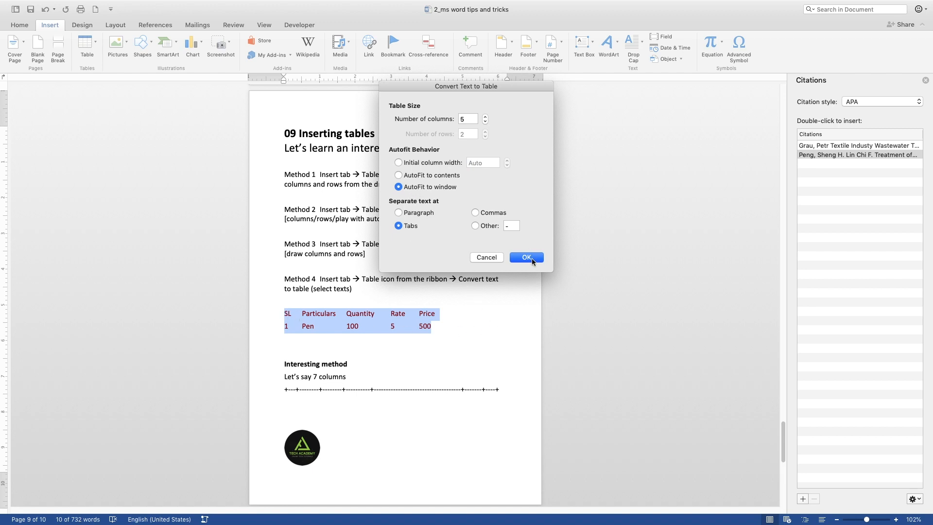
left_click(513, 259)
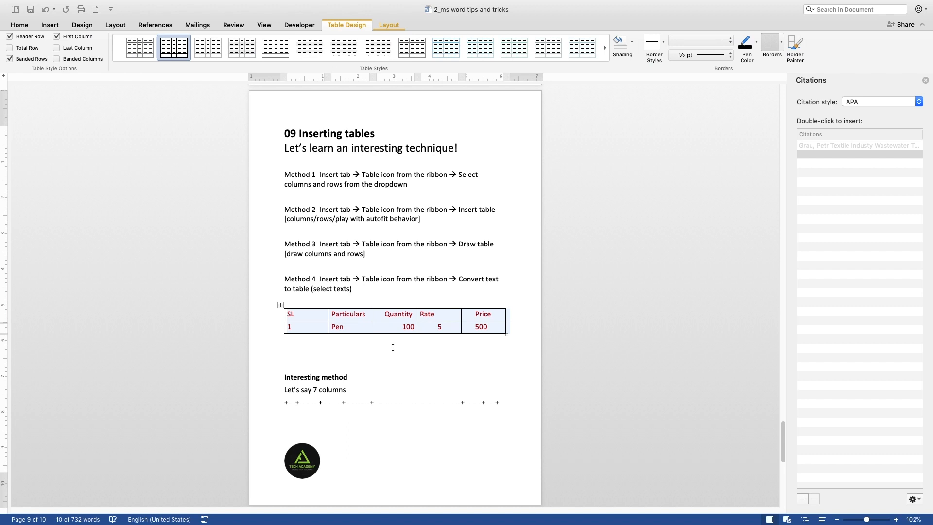
left_click(439, 347)
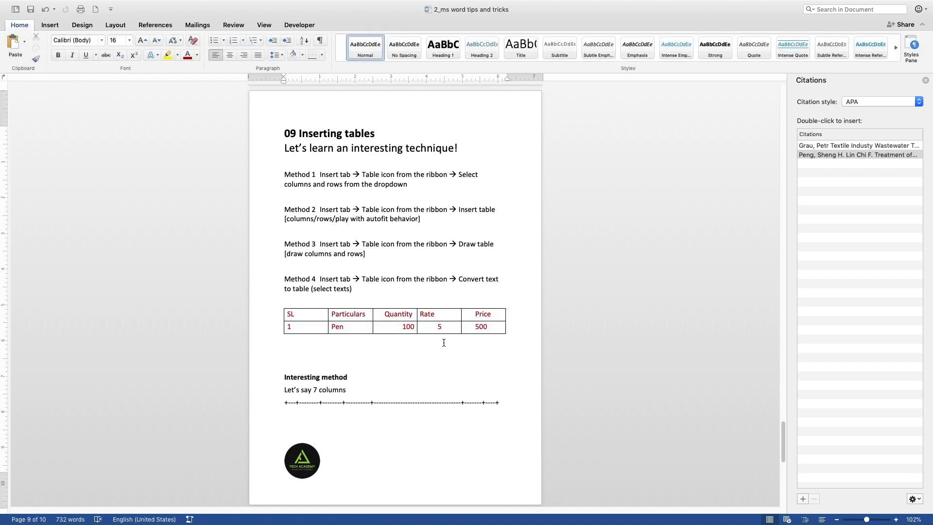
Undo the text-to-table conversion of the red lines and delete a blank line above the Interesting method heading.
key("super+z")
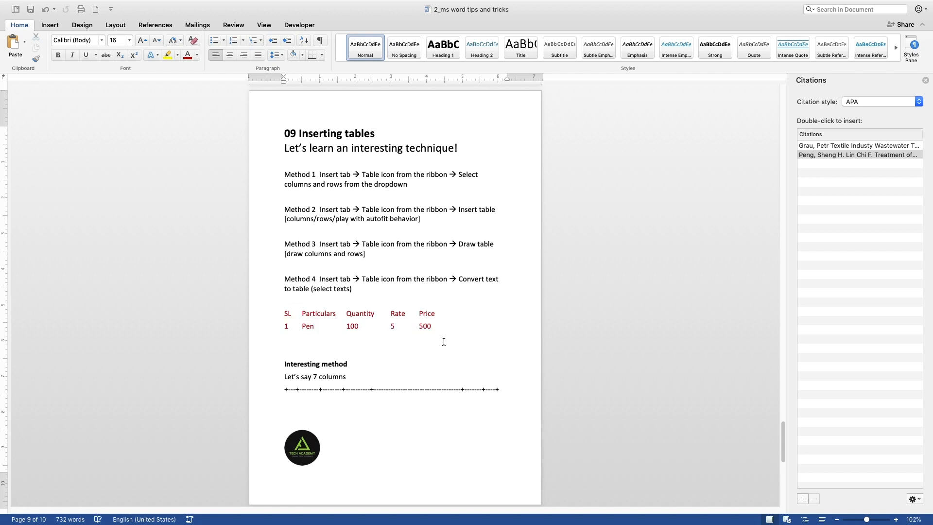
left_click(362, 348)
key("Delete")
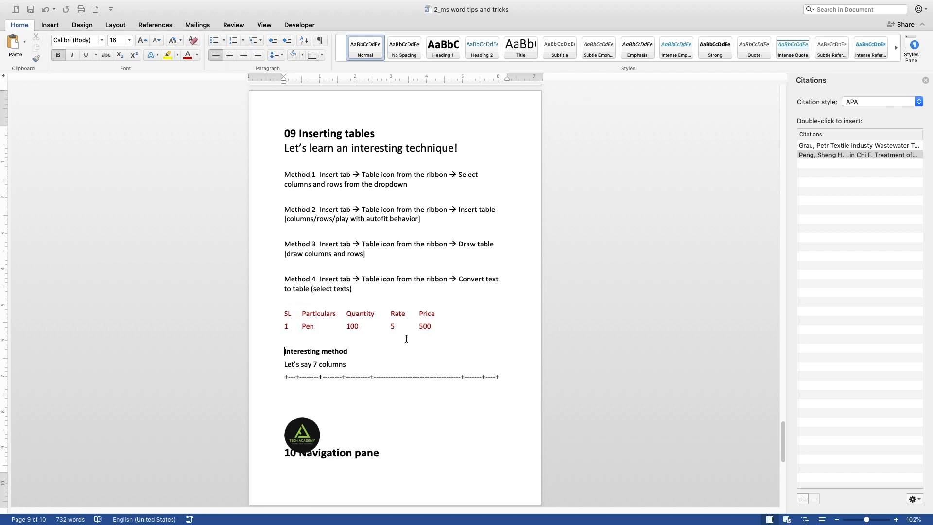
type("s")
key("BackSpace")
Create a one-row, six-column table below the dashed sample line by entering plus signs as column borders and hyphens as column widths.
left_click(305, 391)
type("+")
type("---+")
type("-------------------------------+--------")
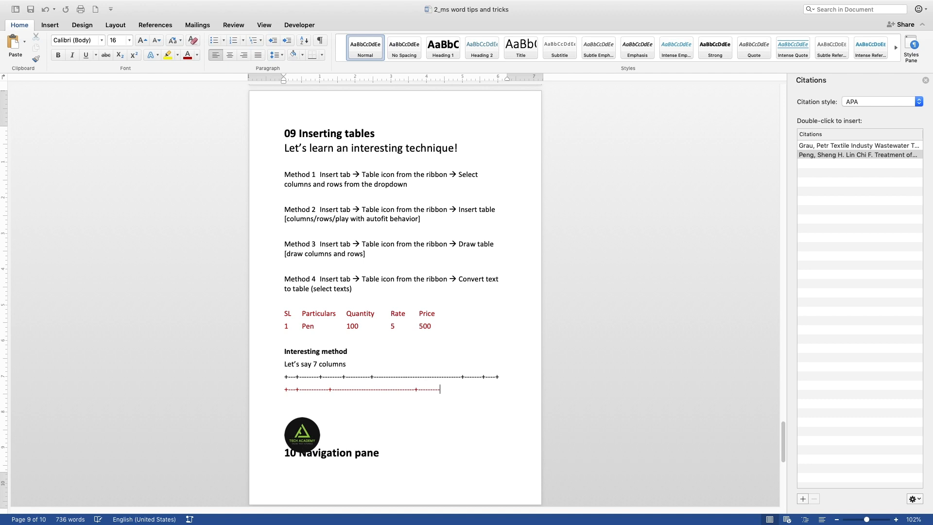
type("+----+-------------+")
key("Return")
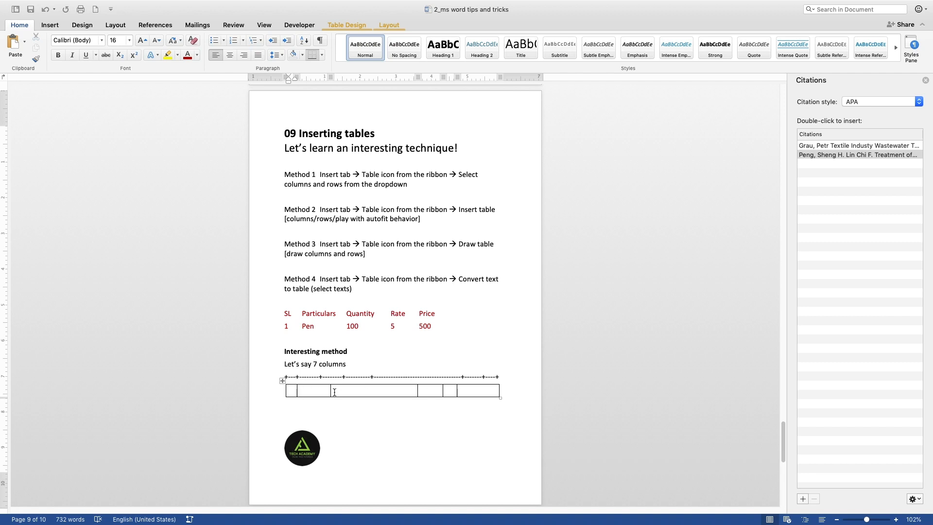
Add three more rows to the end of the new six-column table.
left_click(491, 392)
key("Tab")
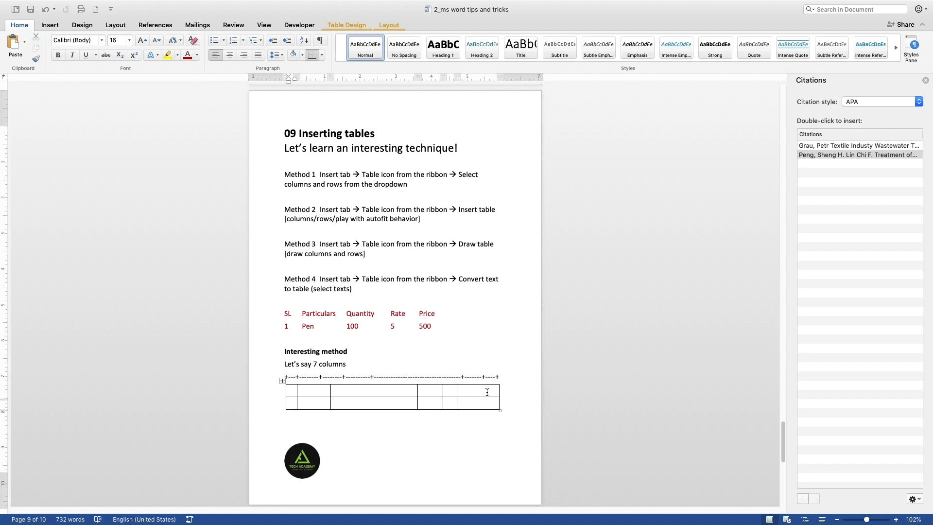
key("Tab")
key("Tab")
key("Tab")
key("Tab")
key("Tab")
key("Tab")
key("Tab")
key("Tab")
key("Tab")
key("Tab")
key("Tab")
key("Tab")
key("Tab")
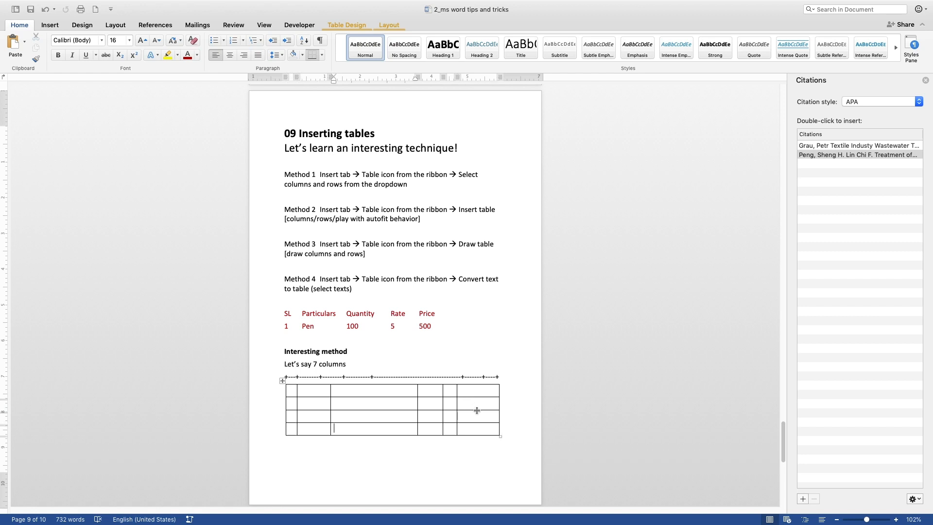
Delete the entire four-row table below the dashed sample line.
left_click(282, 381)
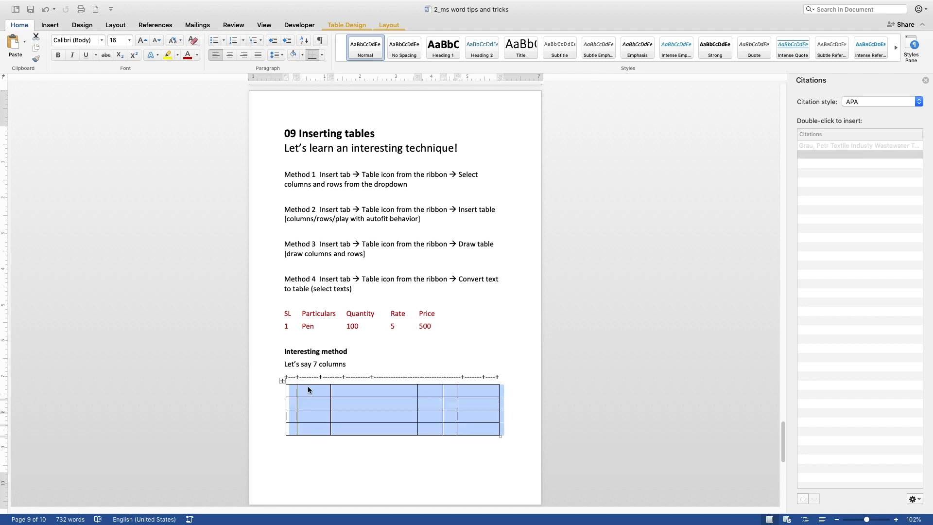
key("Delete")
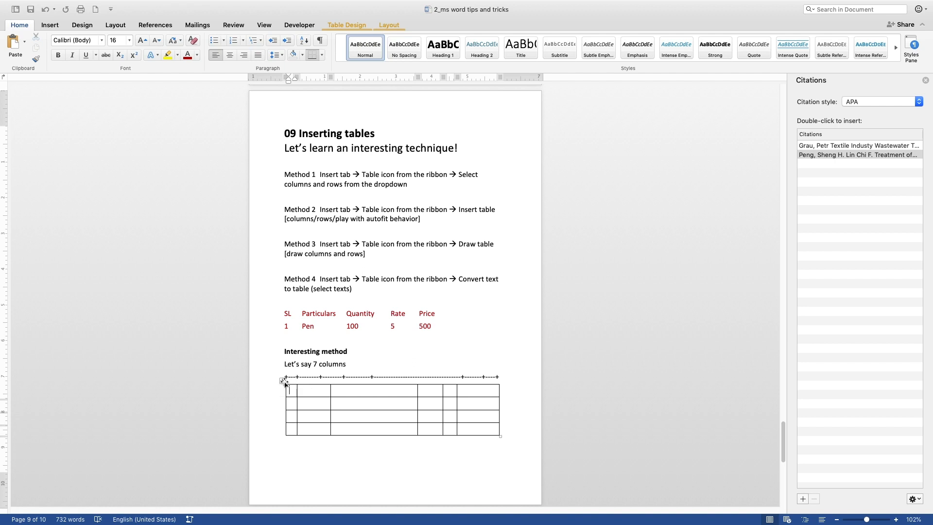
left_click(283, 381)
right_click(285, 384)
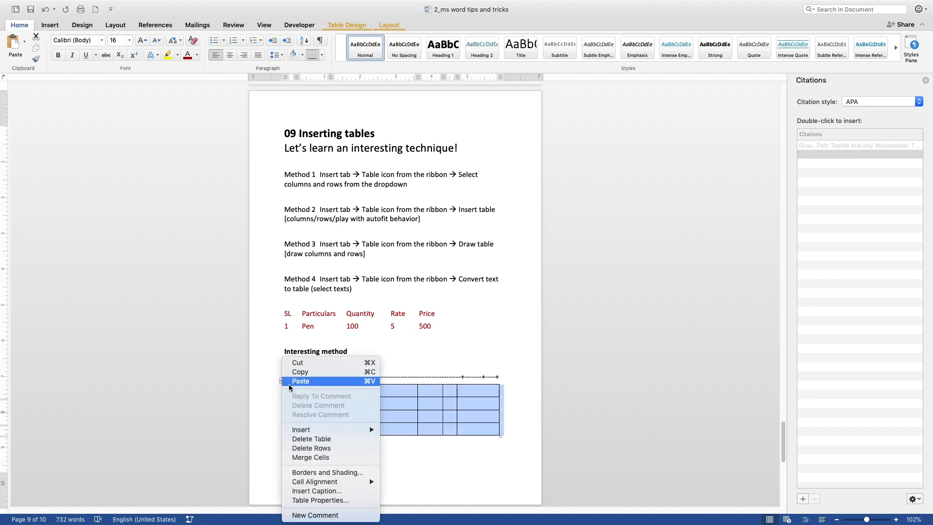
left_click(312, 439)
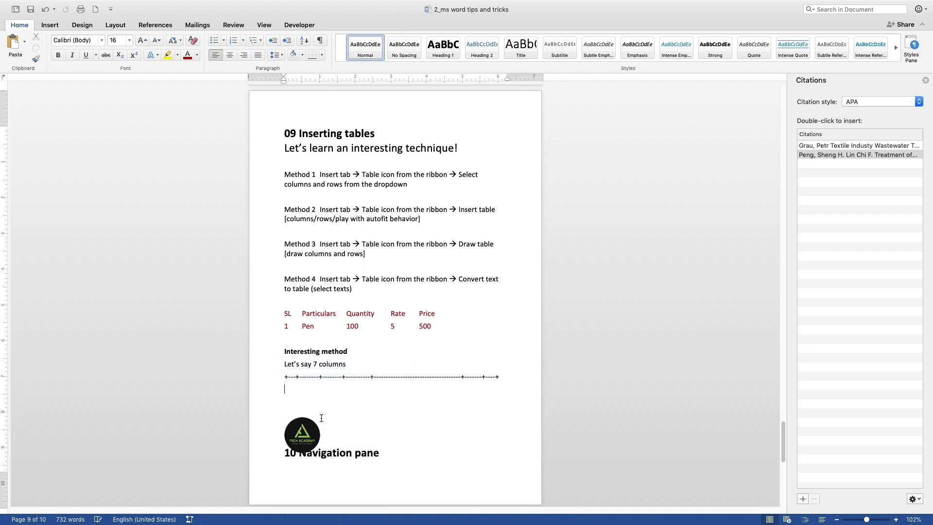
Insert a page break before the 10 Navigation pane heading and place the cursor below that section's text.
left_click(343, 442)
left_click(288, 453)
key("super+Return")
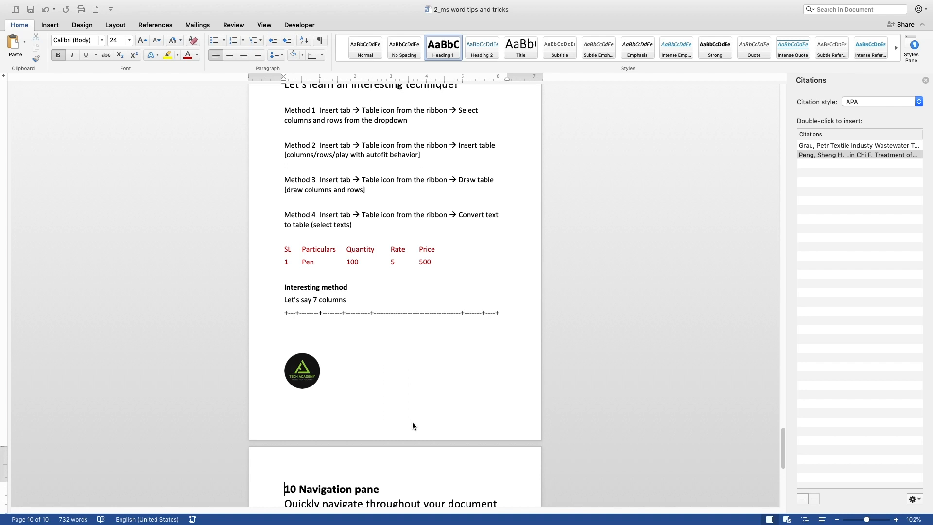
scroll(412, 423, "down", 5)
left_click(378, 391)
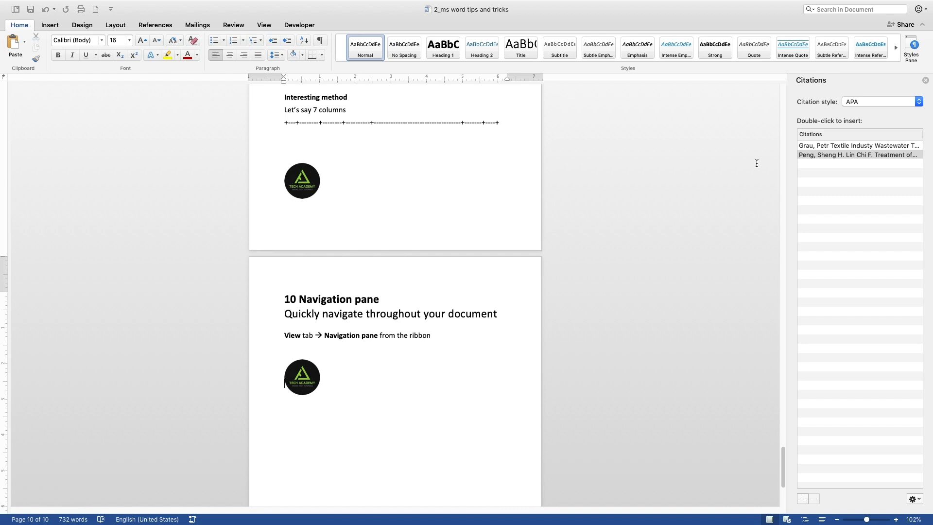
Close the Citations pane and display the Navigation Pane.
left_click(926, 80)
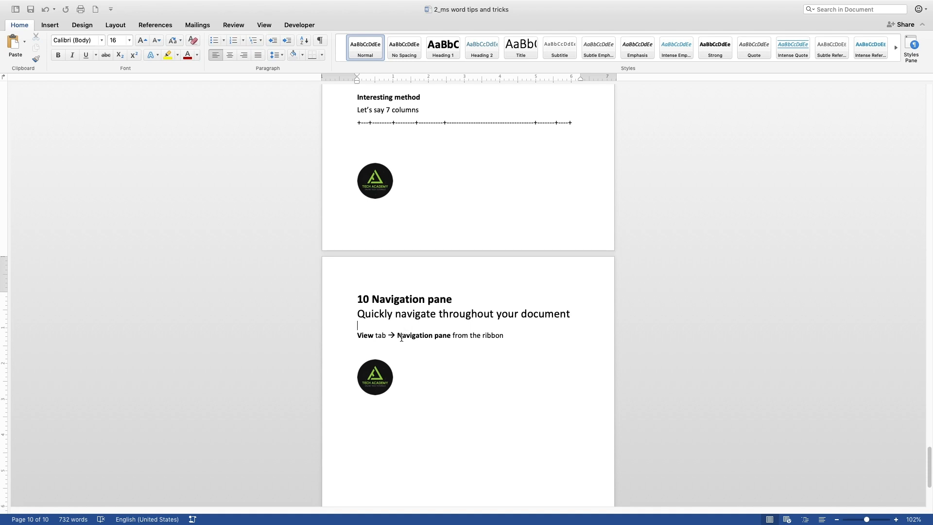
left_click(387, 346)
left_click(265, 25)
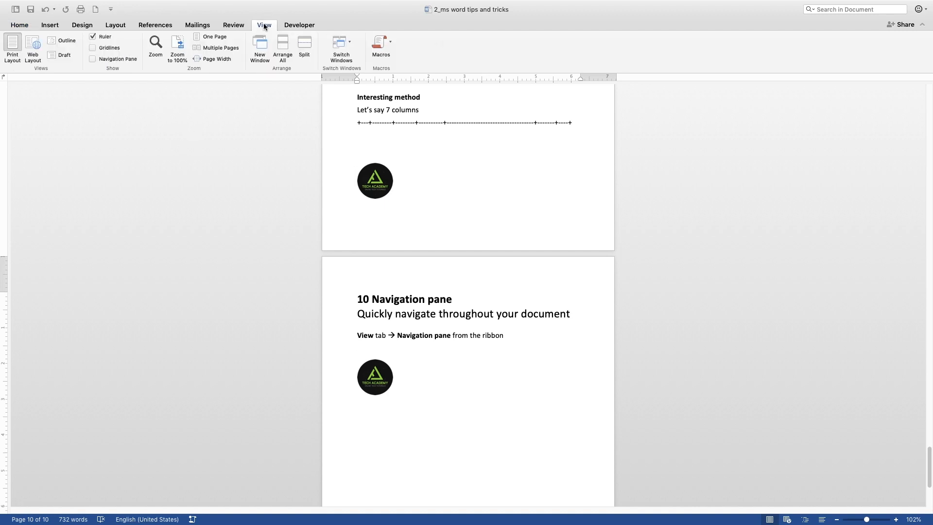
left_click(93, 59)
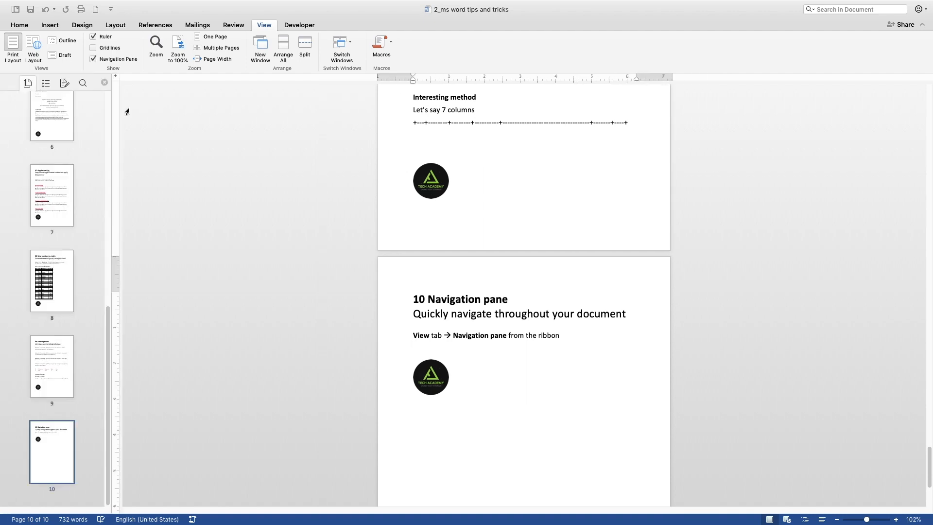
Browse pages 8, 7 and 6 through their page thumbnails.
left_click(54, 279)
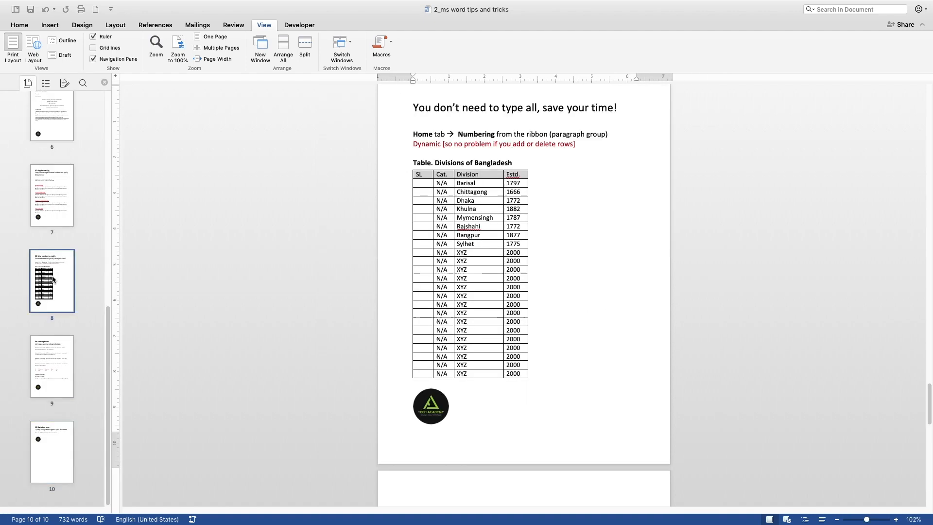
left_click(46, 182)
left_click(49, 118)
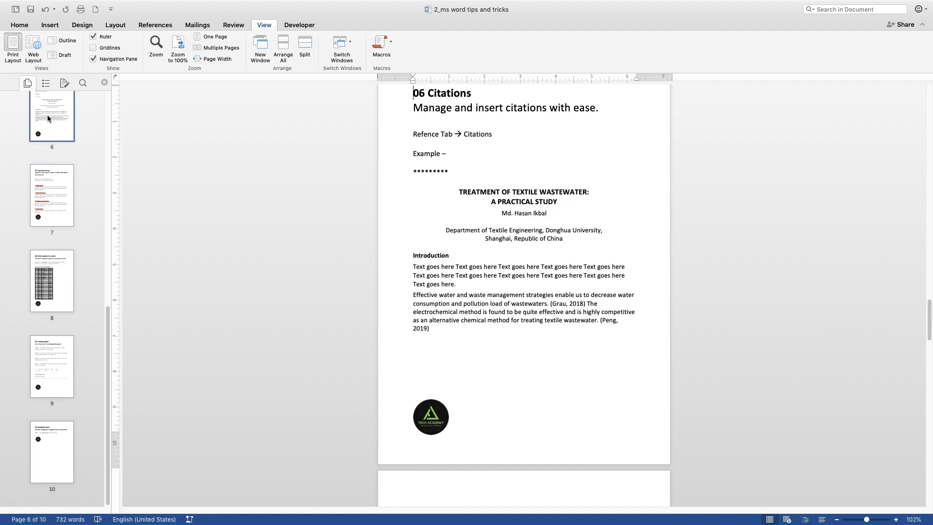
List the document's headings in the Navigation Pane and jump between several sections, ending at 01 Office theme and dark page mode.
left_click(46, 83)
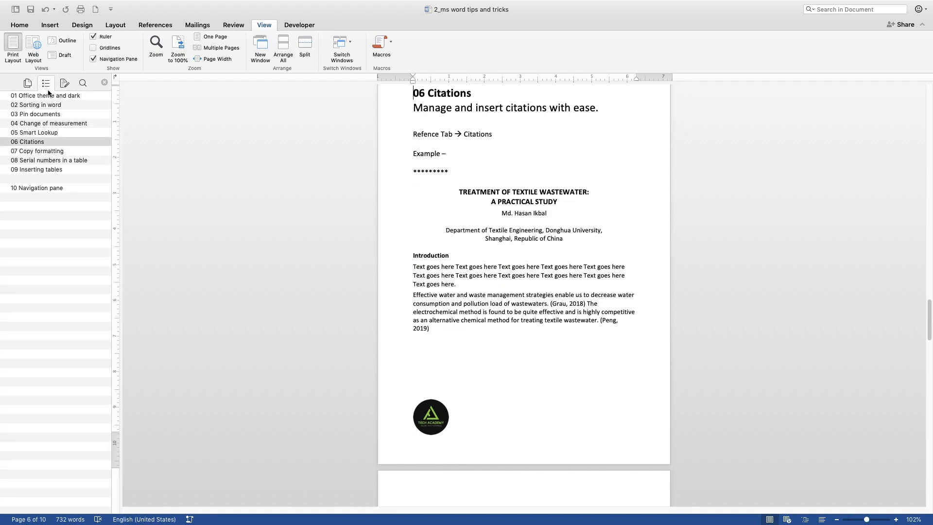
left_click(33, 178)
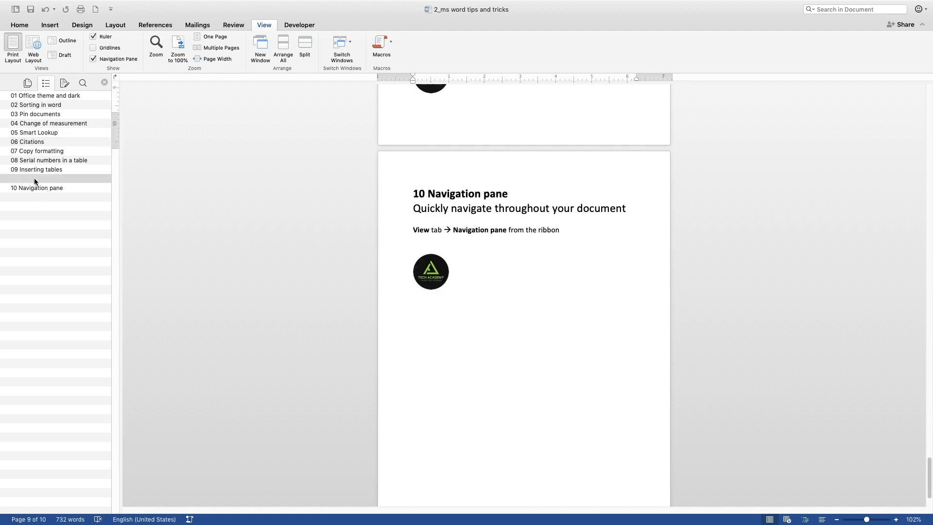
left_click(48, 114)
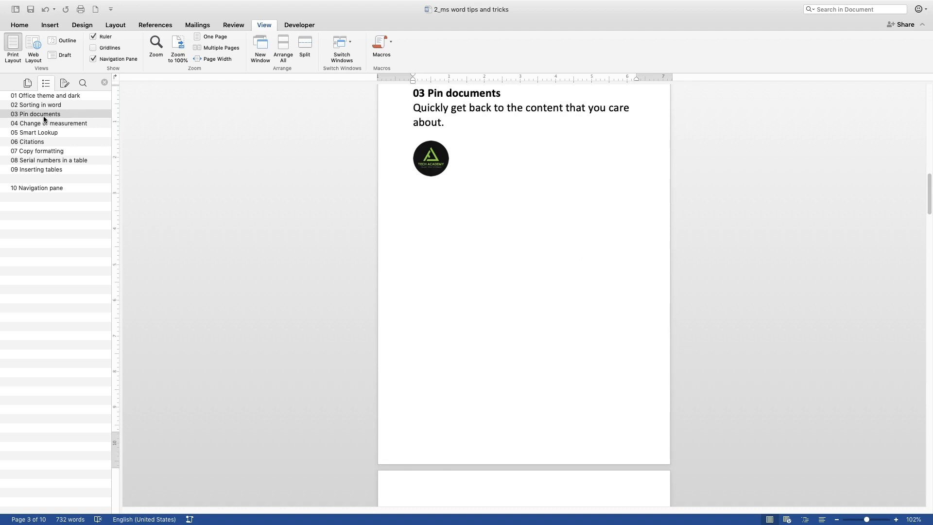
scroll(469, 124, "up", 1)
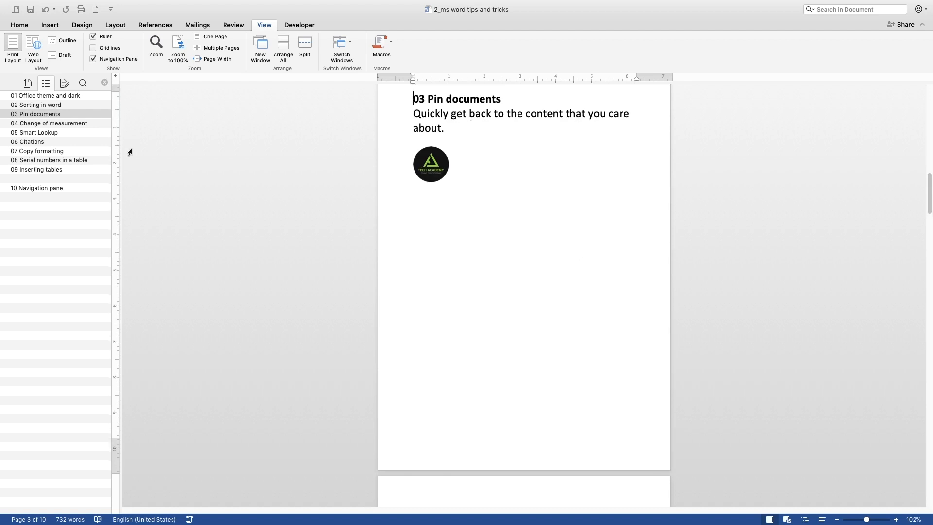
left_click(48, 152)
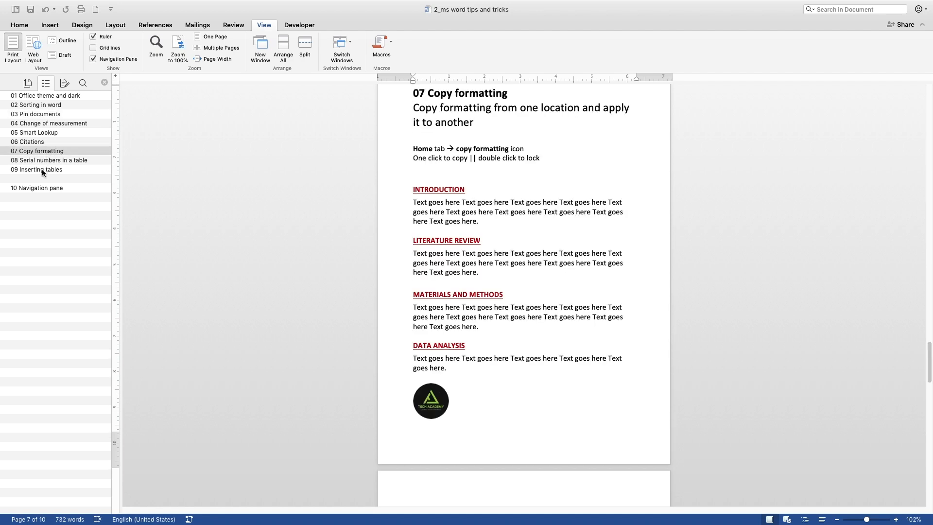
left_click(42, 170)
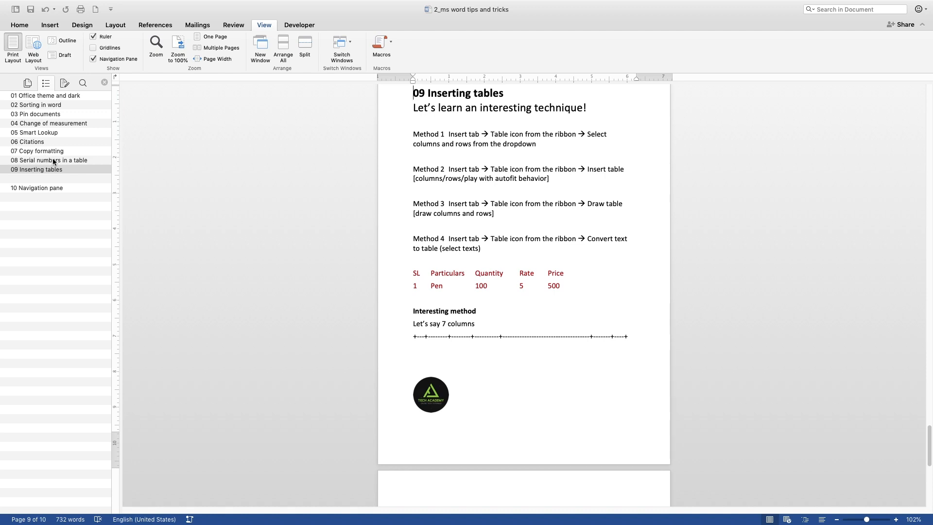
left_click(54, 161)
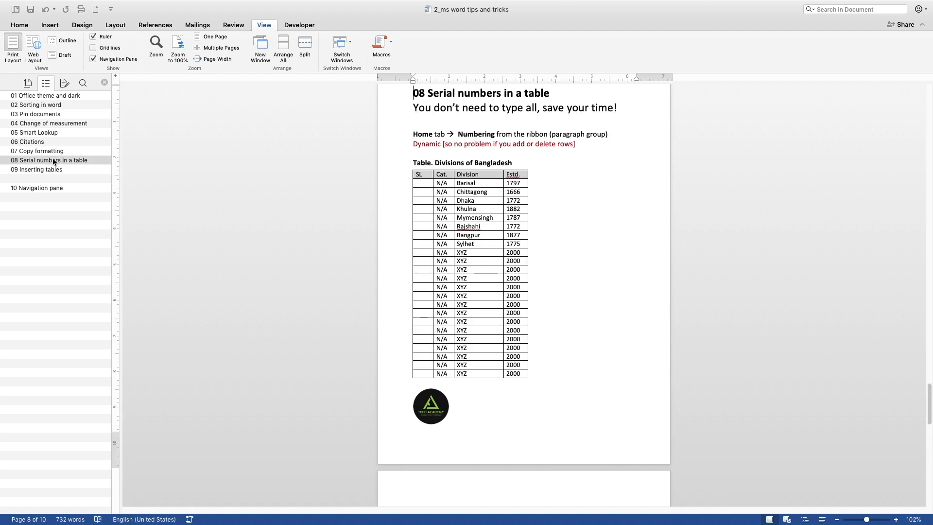
left_click(63, 95)
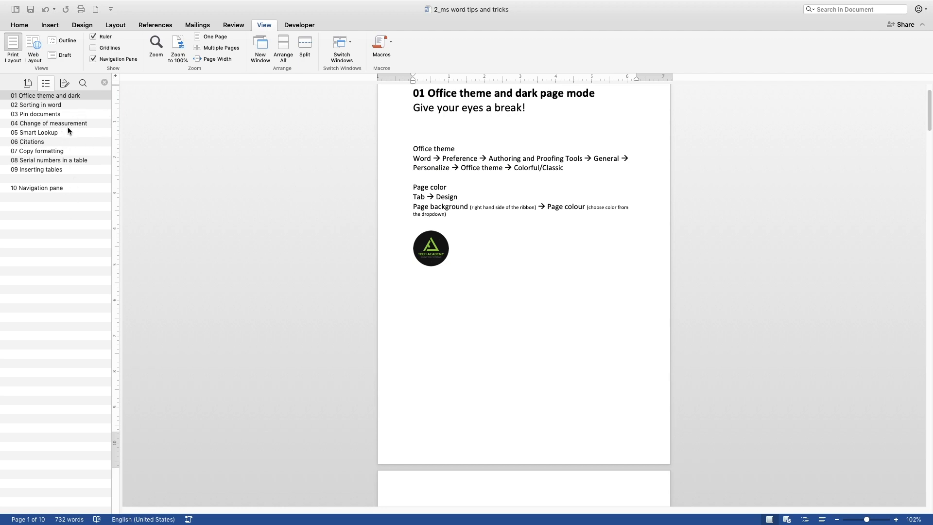
Switch the Navigation Pane back to page thumbnails, close it, and return to the start of page 1.
left_click(27, 83)
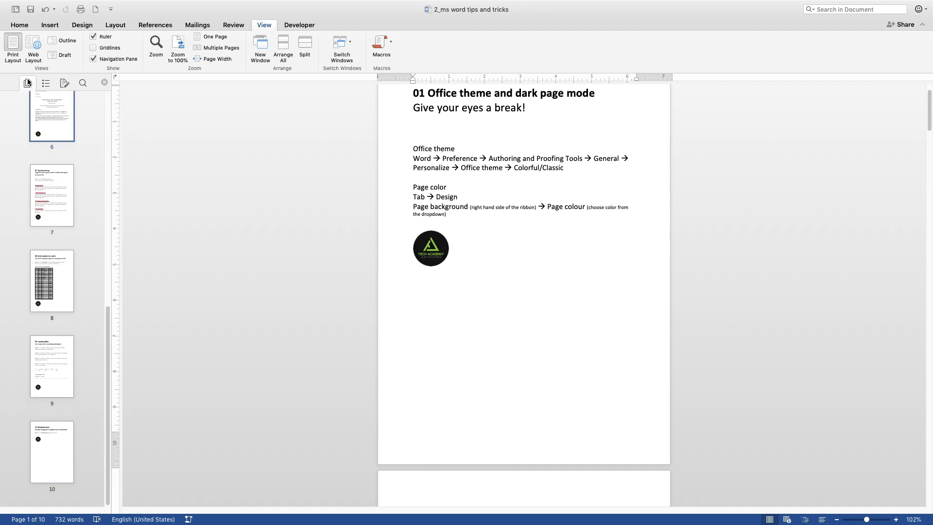
left_click(106, 82)
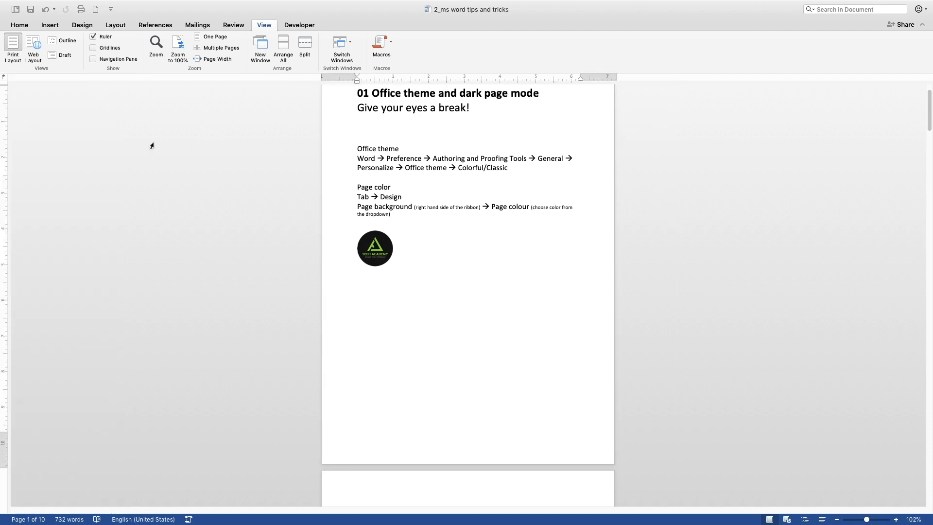
scroll(439, 152, "down", 2)
scroll(439, 150, "up", 4)
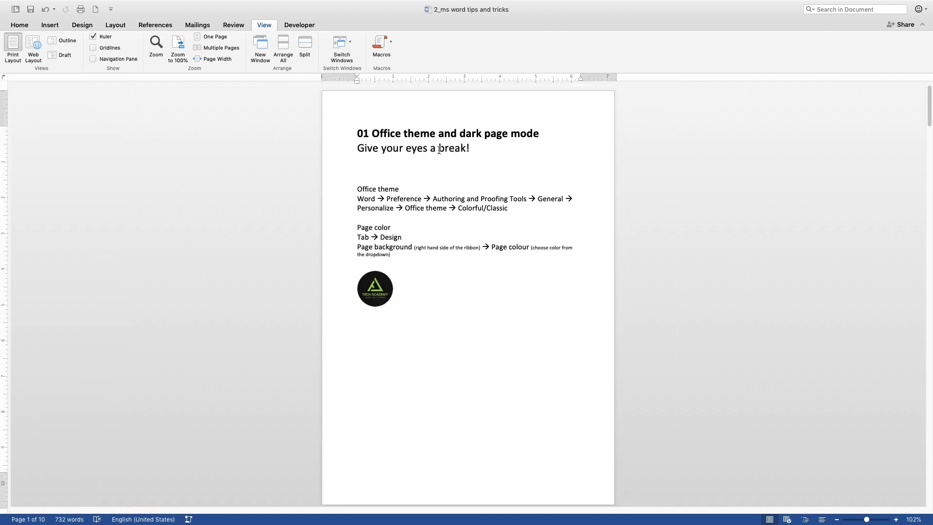
Check which paragraph styles are applied to the title on page 1 and to the line below it.
triple_click(540, 133)
left_click(22, 25)
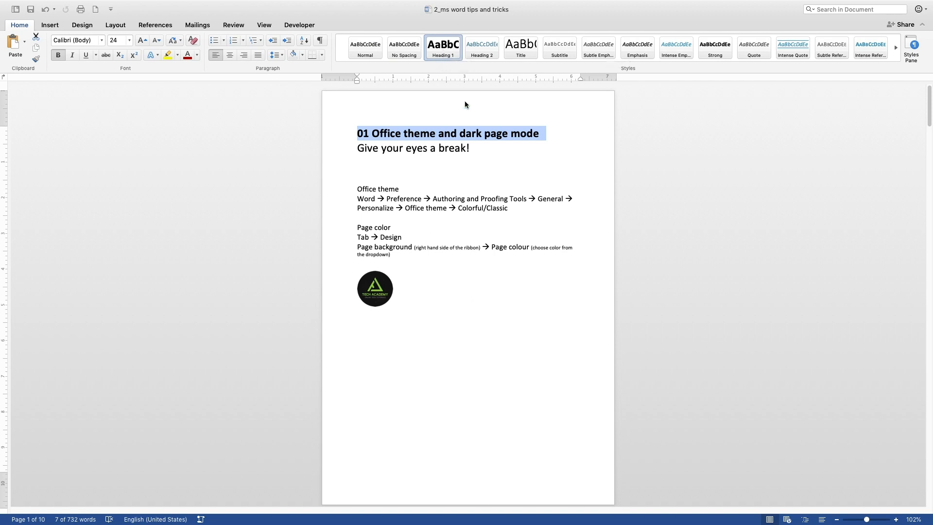
left_click(359, 148)
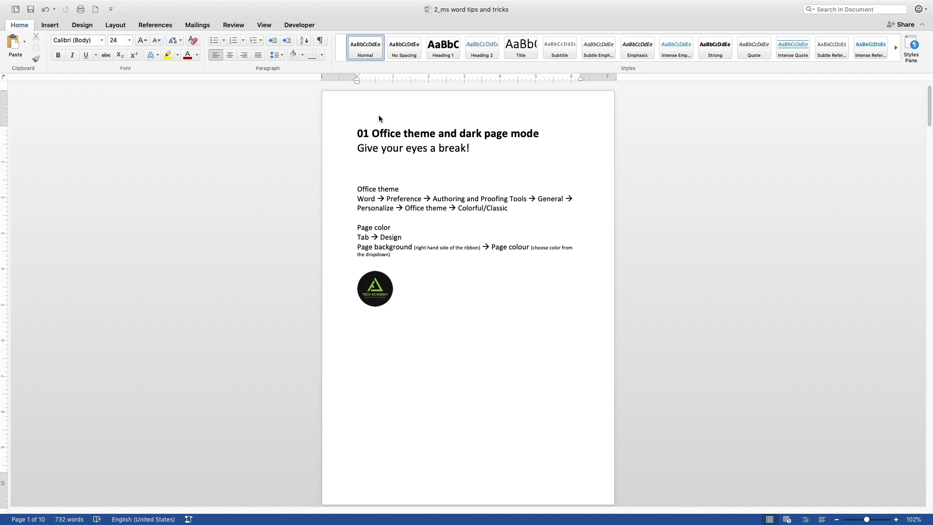
left_click(374, 133)
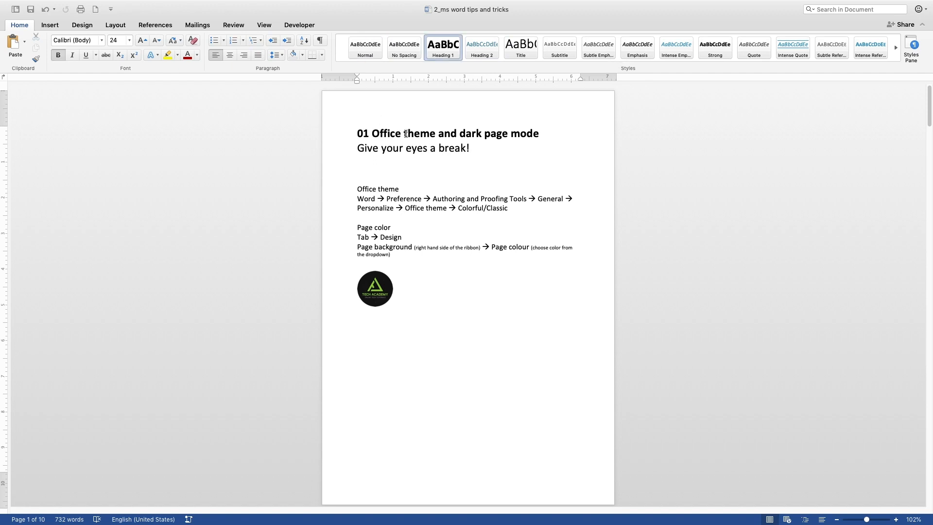
Apply the Heading 1 style to the title 01 Office theme and dark page mode and colour its text dark red.
triple_click(528, 138)
key("shift+Left")
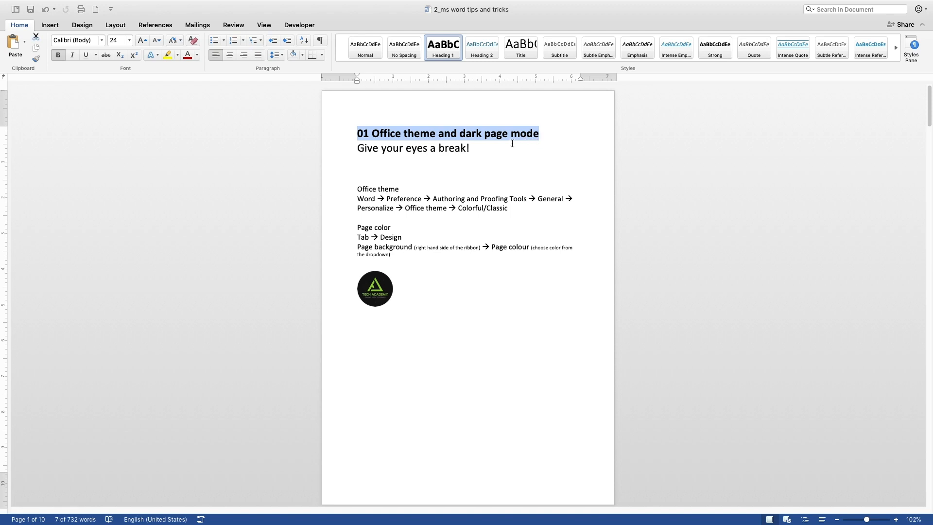
key("Left")
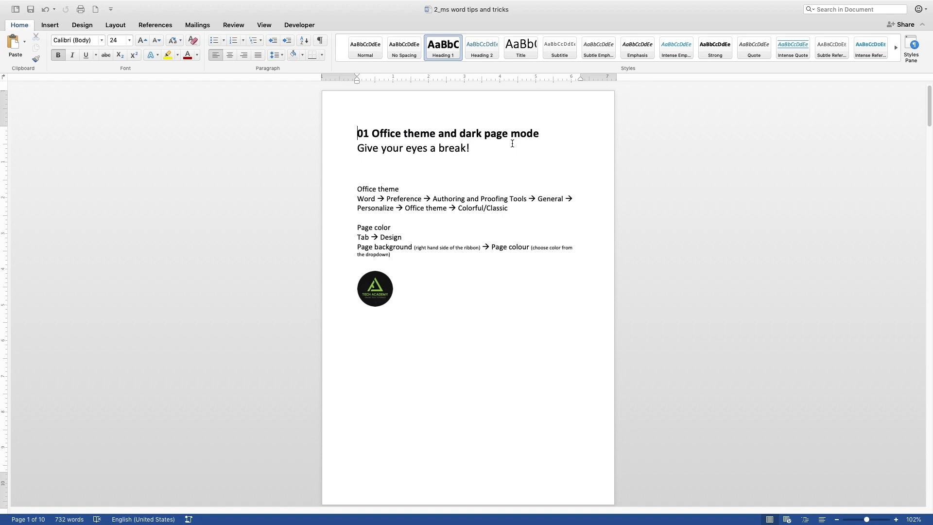
left_click(539, 134, "shift")
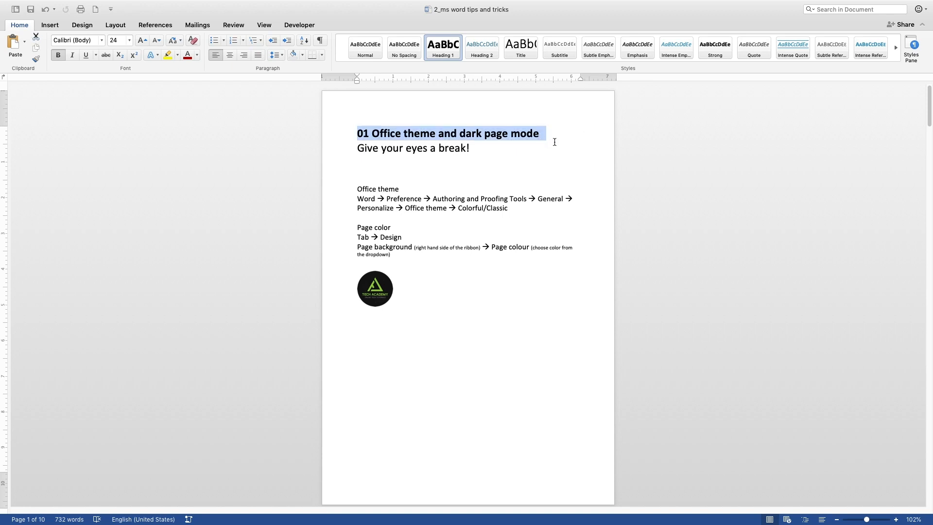
key("shift+Left")
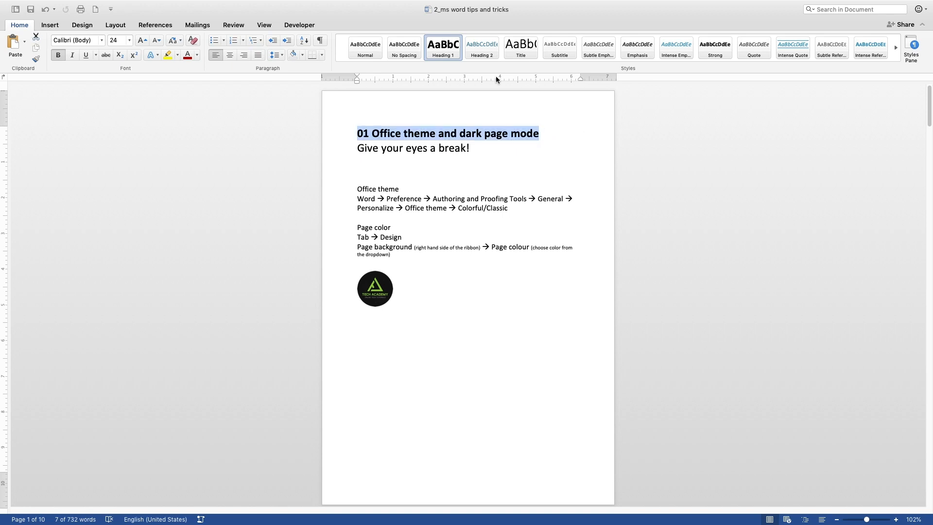
left_click(449, 53)
left_click(189, 59)
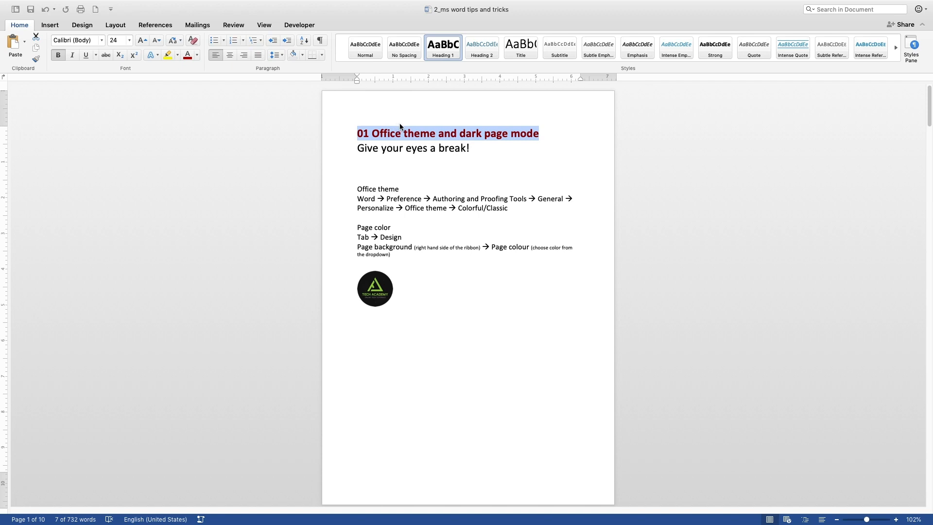
Check the style and colour of the heading 02 Sorting in word on page 2, and return to page 1.
scroll(414, 203, "down", 5)
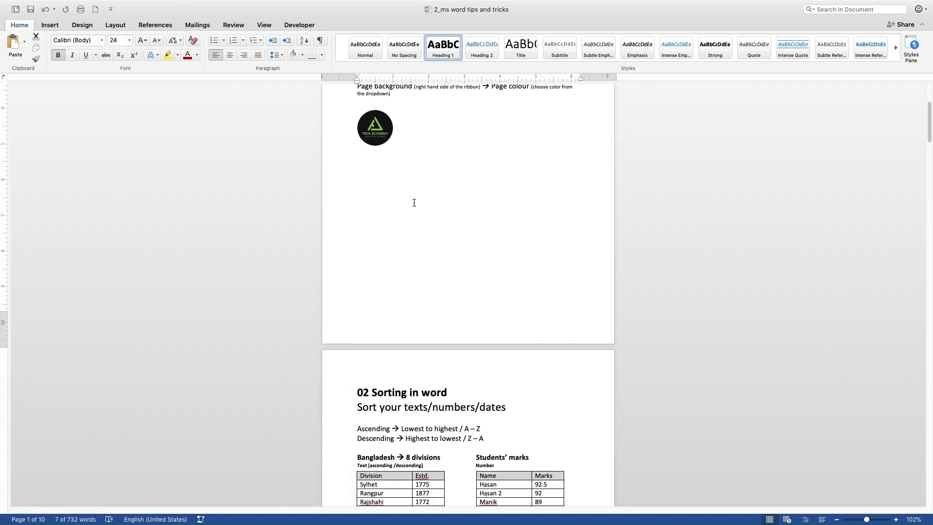
left_click(358, 392)
triple_click(446, 392)
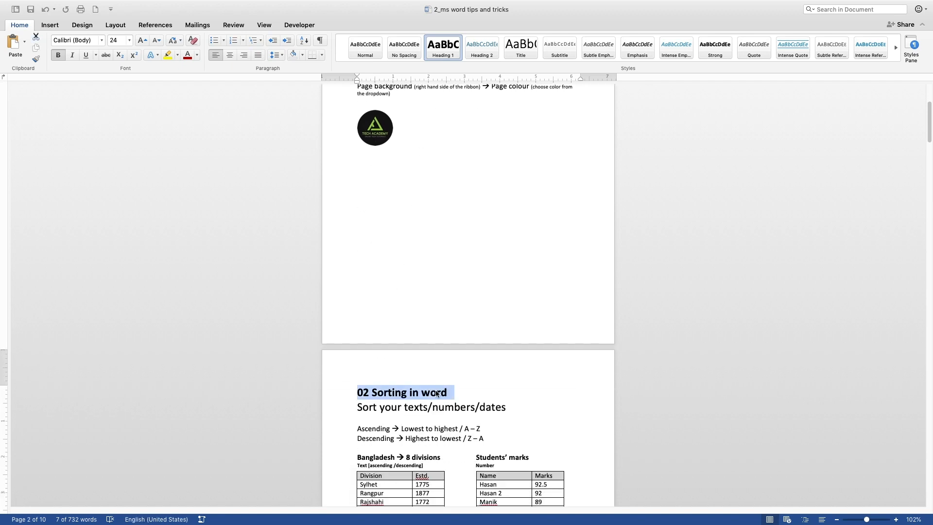
scroll(417, 252, "up", 5)
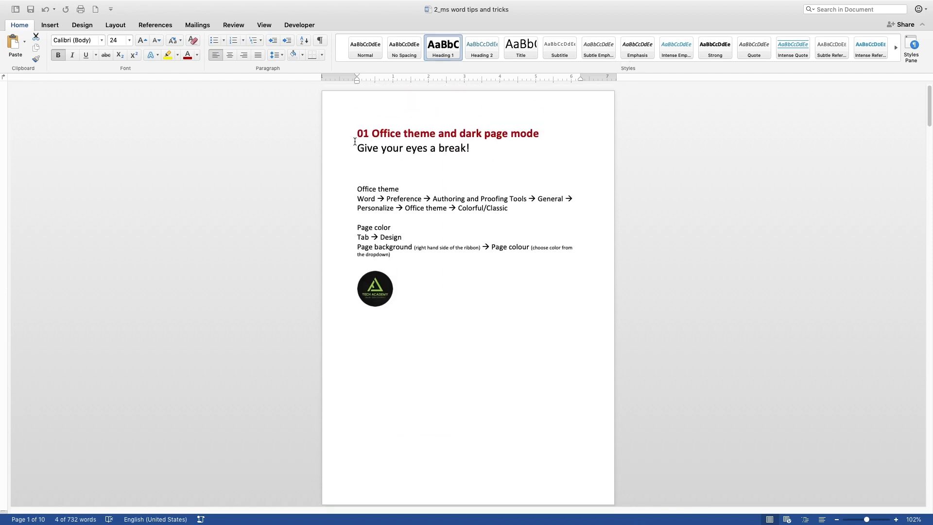
Make the title 01 Office theme and dark page mode italic and underlined.
left_click(488, 133)
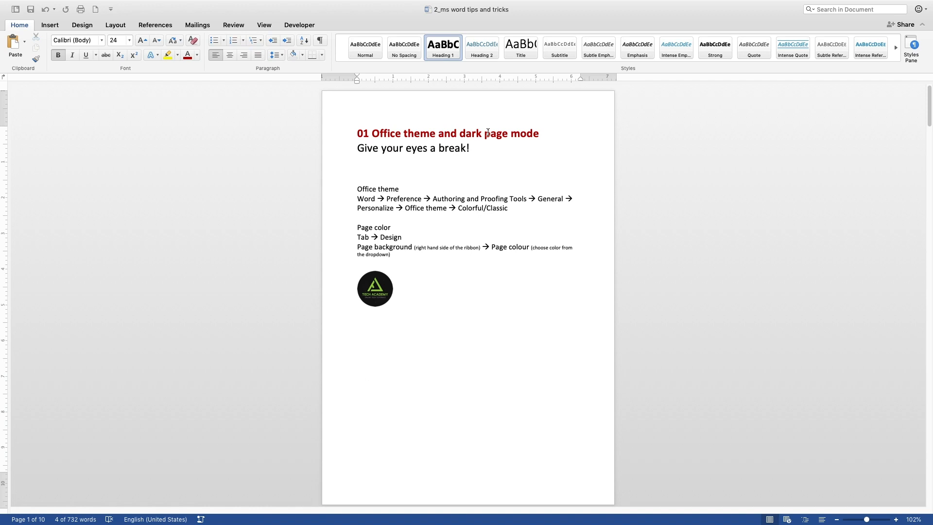
triple_click(538, 134)
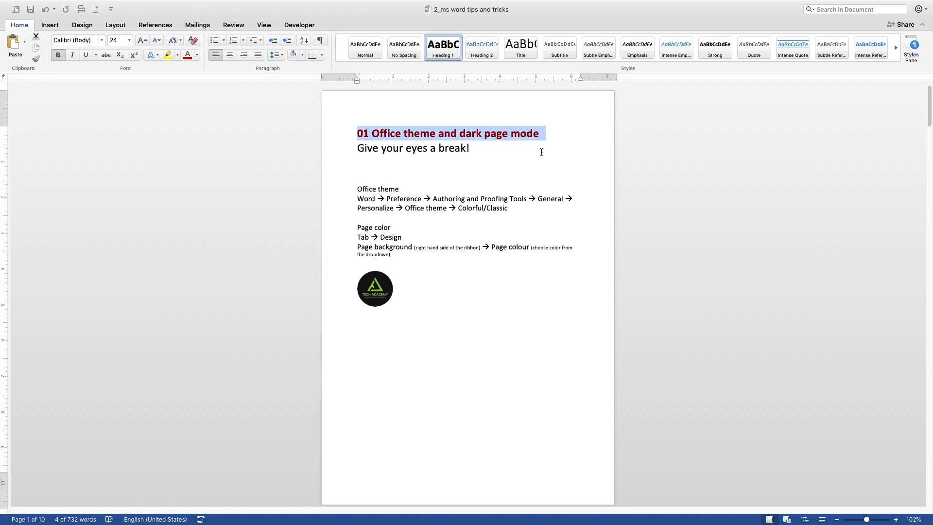
left_click(72, 56)
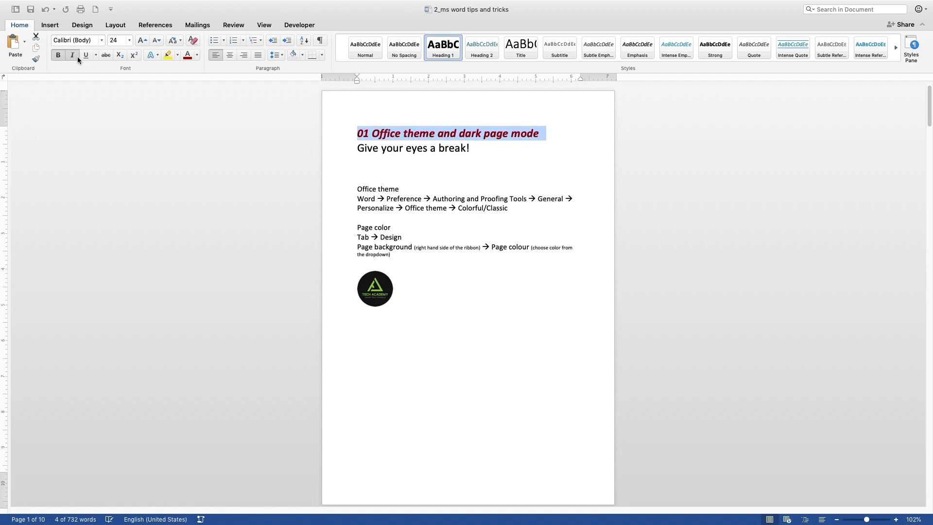
left_click(86, 56)
Update the Heading 1 style to match the formatting of the selected page 1 title.
right_click(443, 53)
key("Escape")
right_click(444, 53)
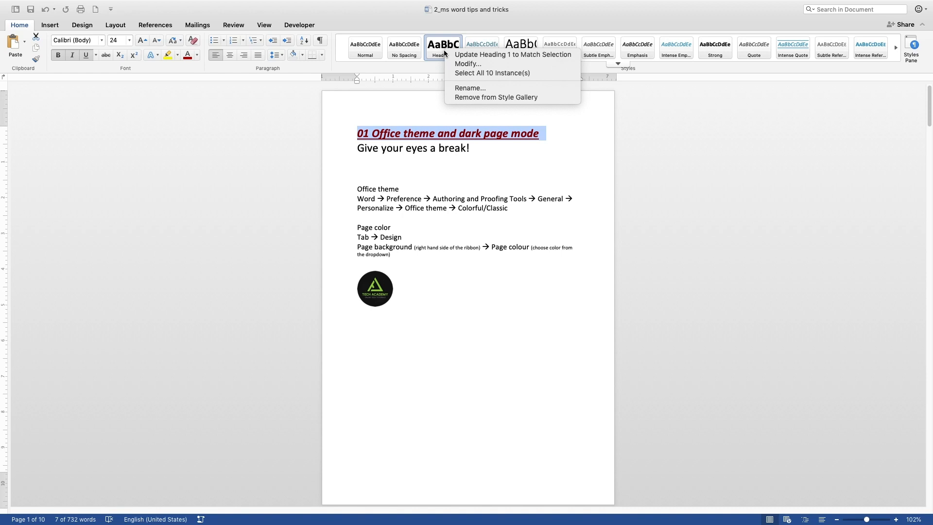
left_click(487, 55)
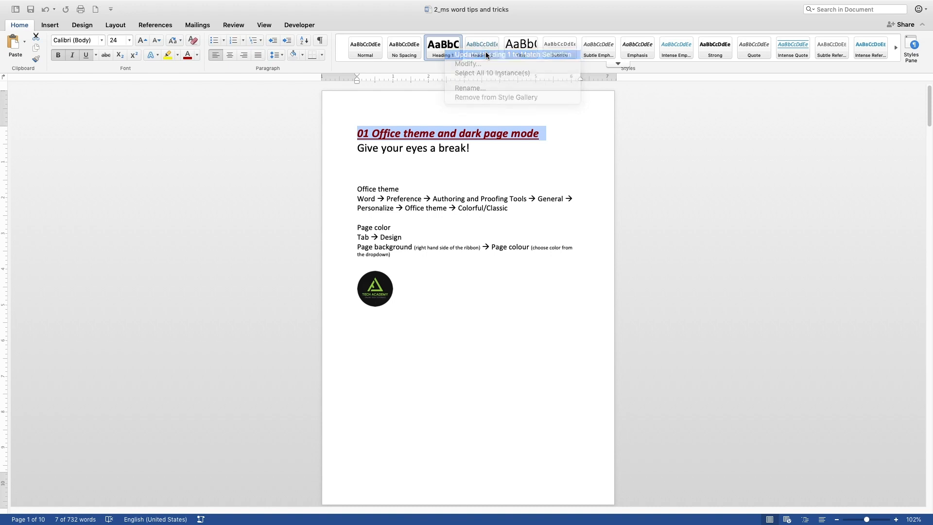
Review the formatting of the section headings down to 05 Smart Lookup, and return to page 1.
scroll(465, 132, "down", 5)
scroll(464, 133, "down", 20)
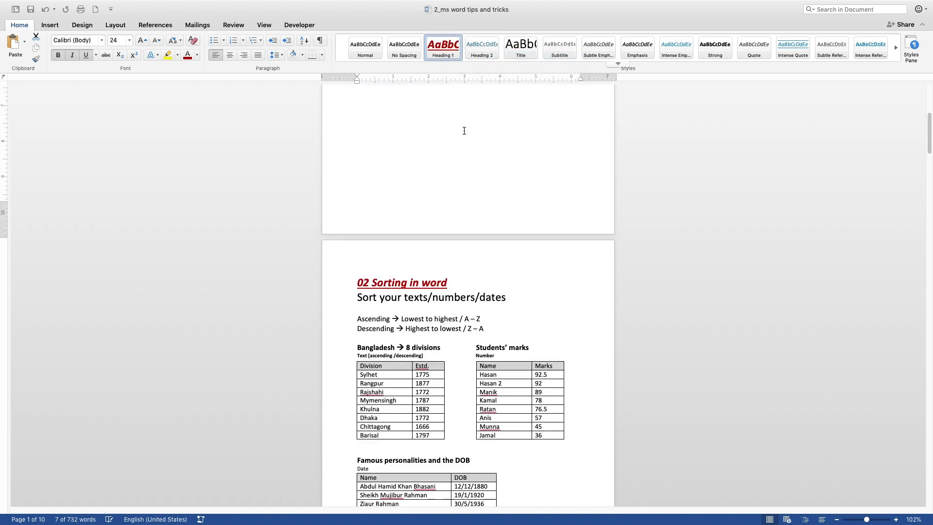
scroll(464, 128, "down", 15)
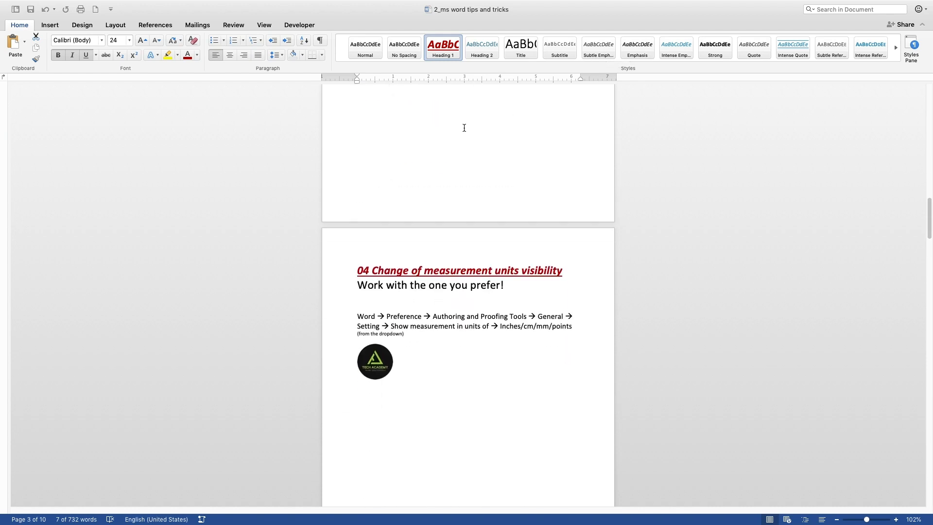
scroll(464, 125, "down", 7)
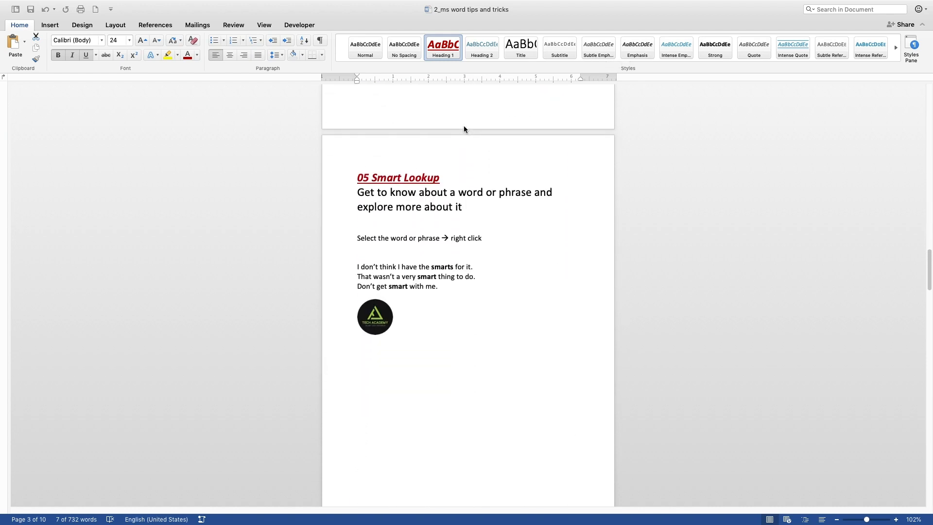
scroll(464, 125, "up", 20)
scroll(464, 125, "up", 20)
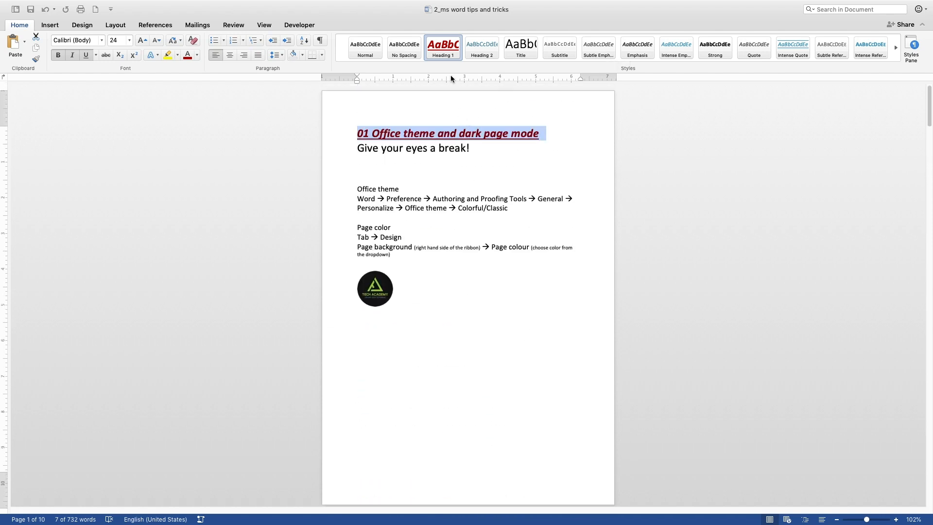
Add an empty line above the title on page 1 and place the cursor on it.
left_click(436, 168)
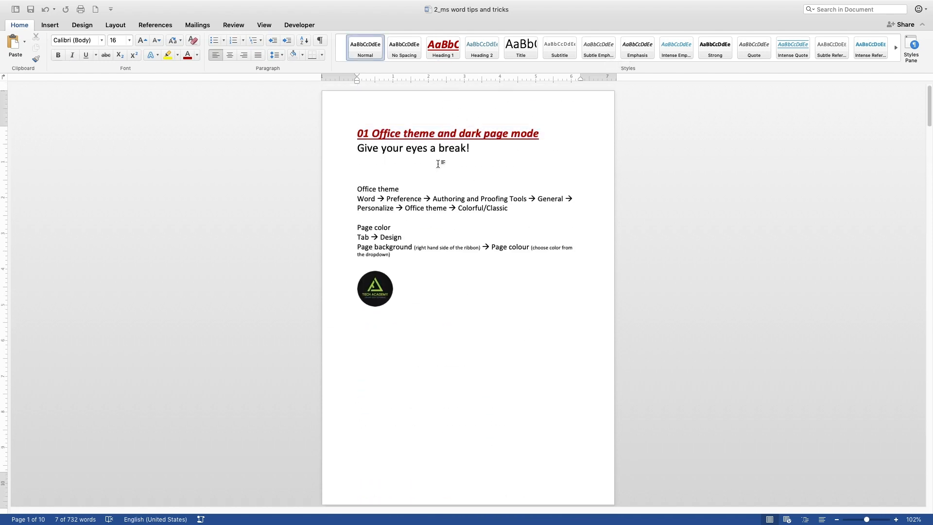
left_click(390, 119)
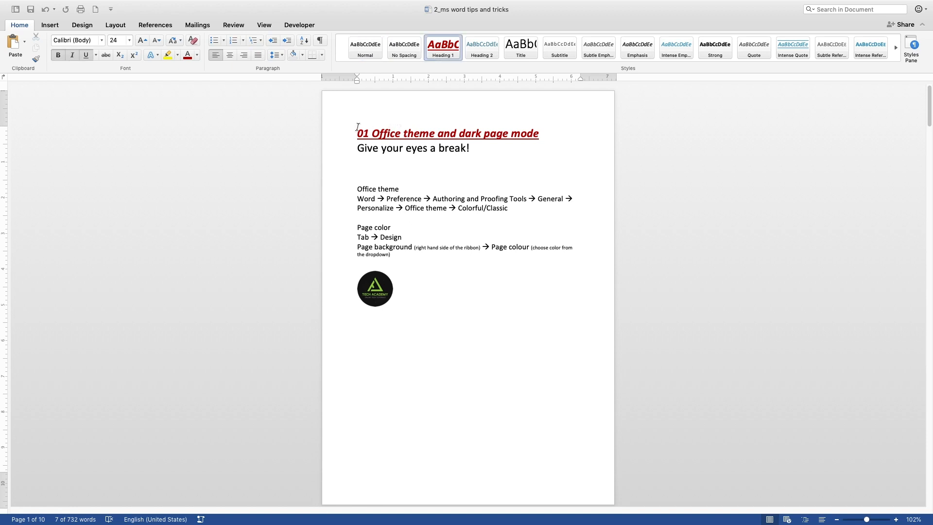
key("Return")
key("Up")
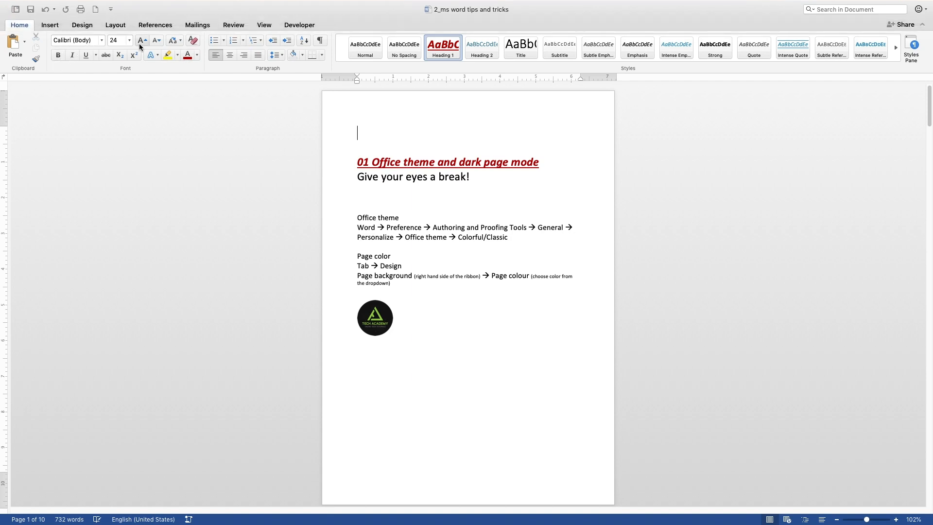
Insert a custom table of contents above the page 1 title, using the From template format with three levels and page numbers.
left_click(154, 25)
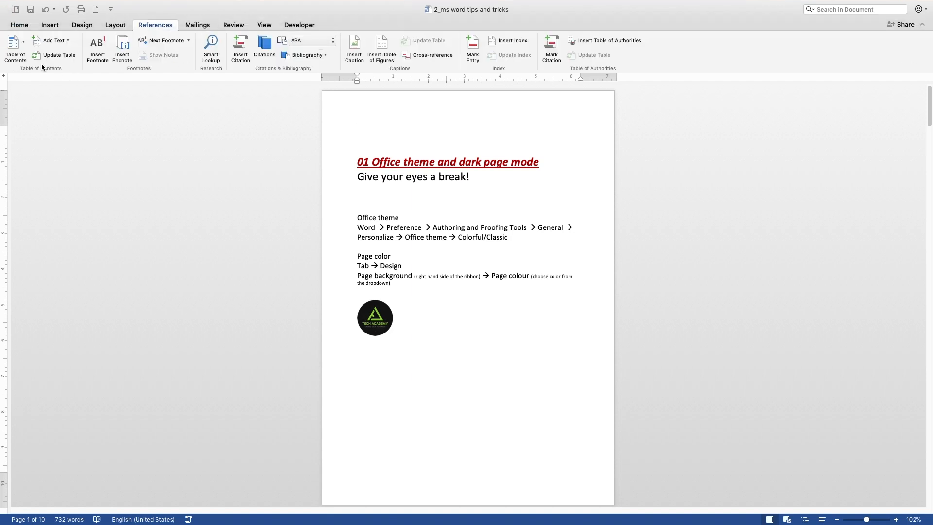
left_click(23, 41)
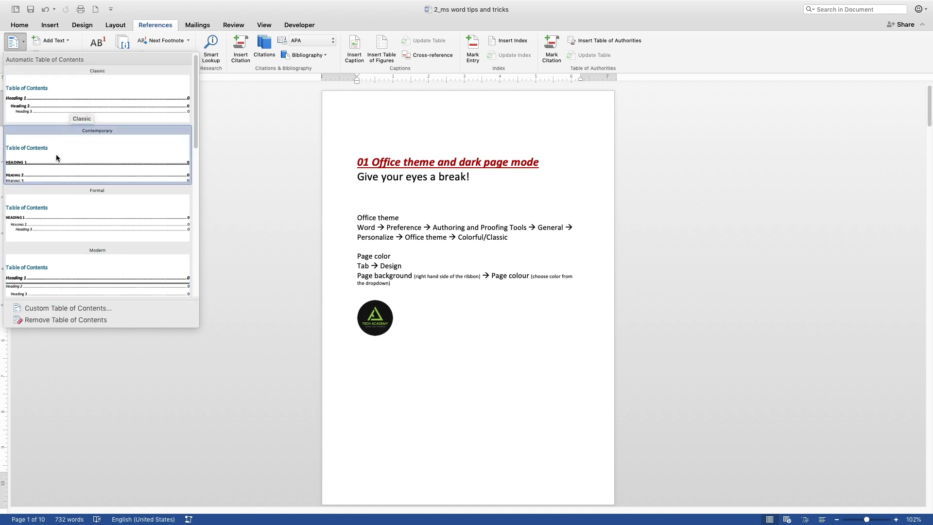
scroll(54, 169, "down", 1)
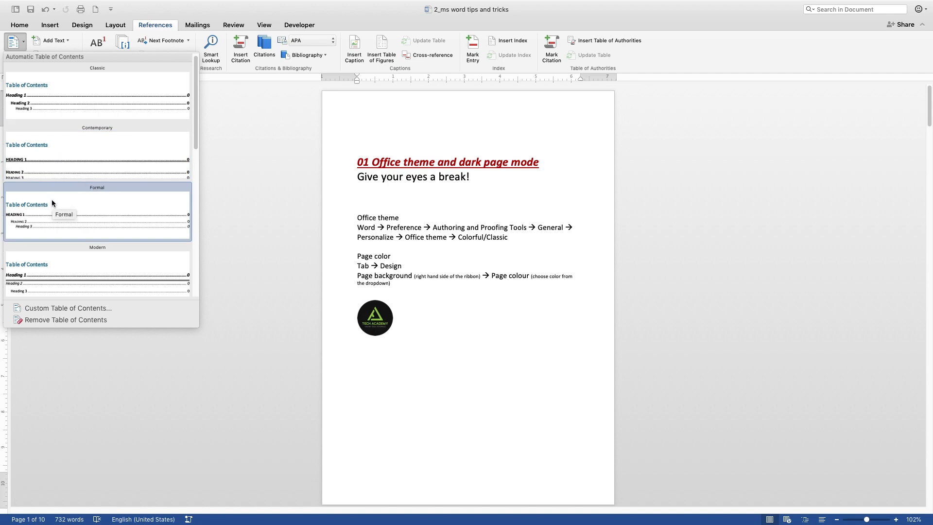
left_click(47, 309)
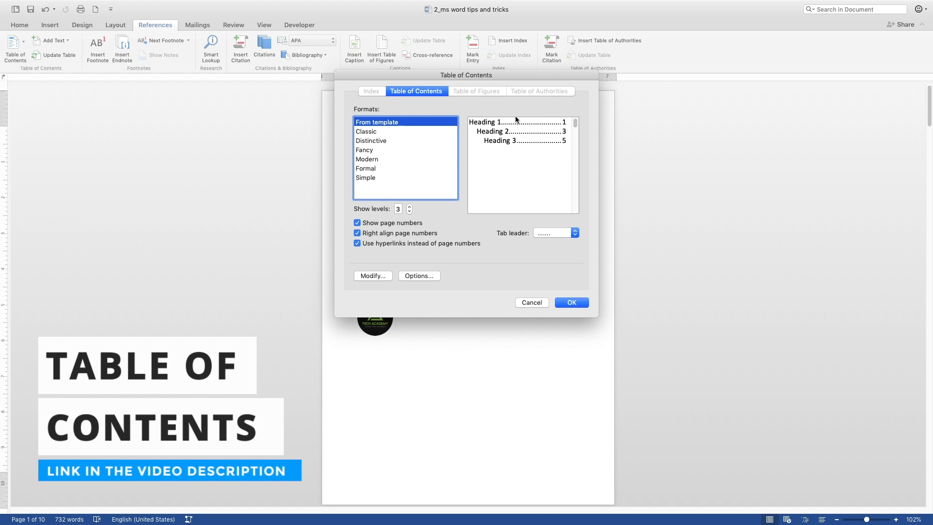
left_click(572, 301)
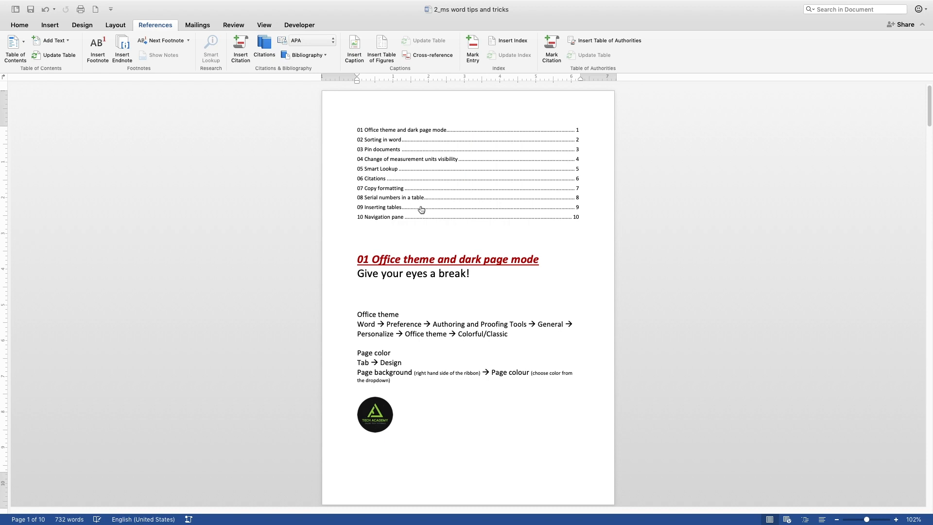
left_click(396, 125)
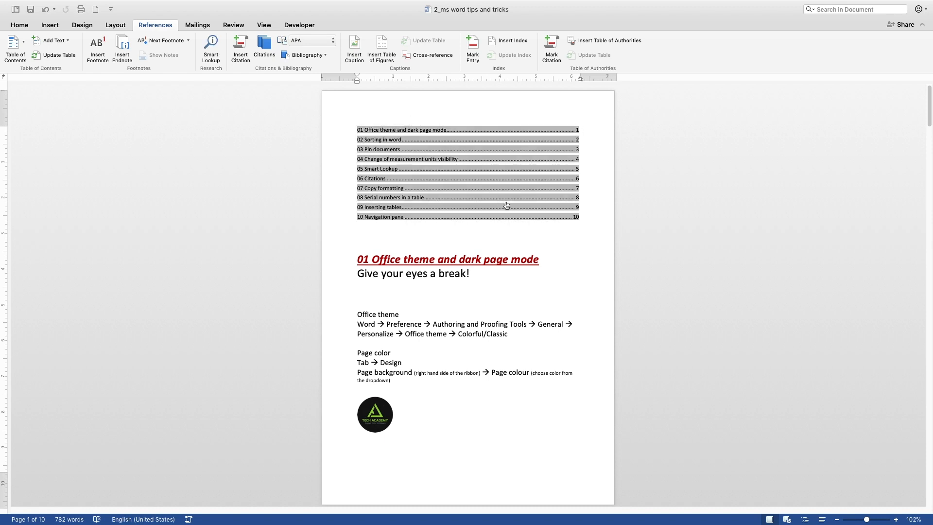
left_click(438, 233)
Shorten the page 2 heading 02 Sorting in word to 02 Sorting.
scroll(437, 231, "down", 3)
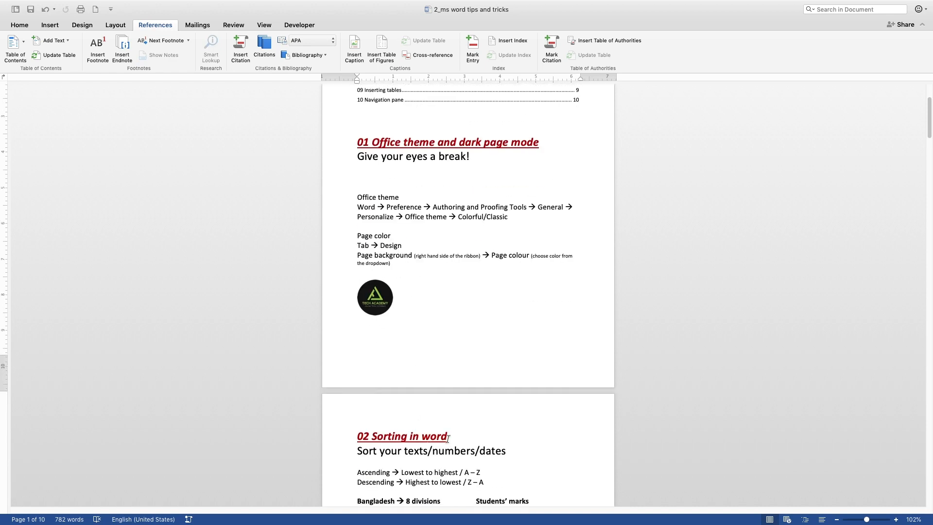
left_click(470, 432)
key("BackSpace")
key("BackSpace")
key("BackSpace")
key("BackSpace")
key("BackSpace")
key("BackSpace")
key("BackSpace")
key("BackSpace")
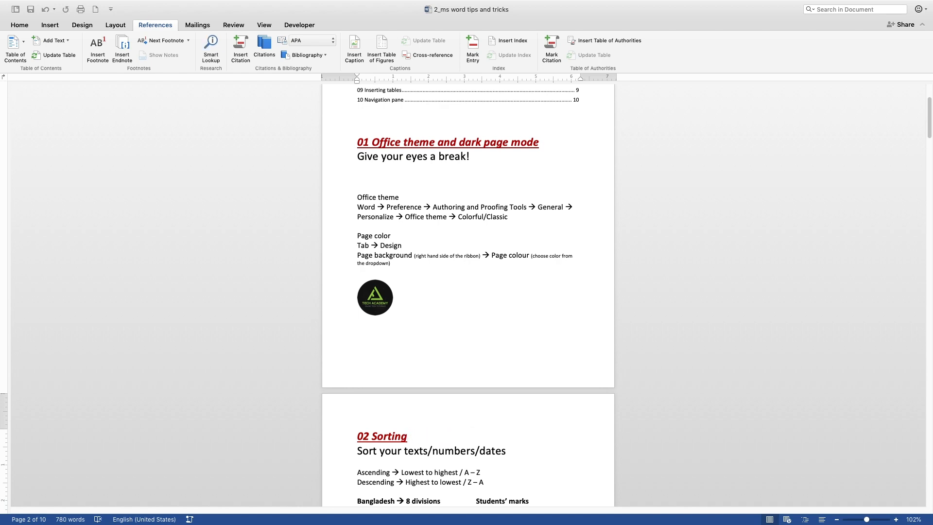
Update the entire table of contents on page 1 so it picks up the shortened 02 Sorting heading.
left_click(478, 238)
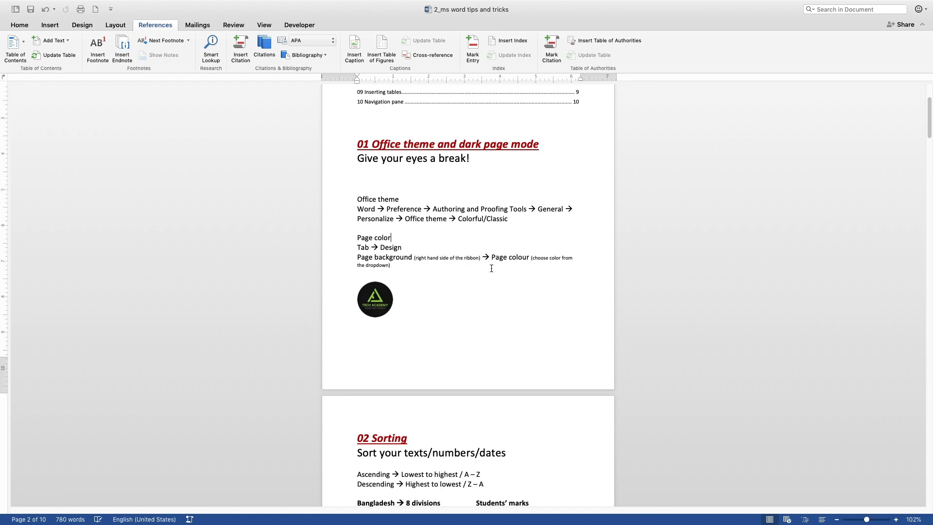
scroll(490, 267, "up", 3)
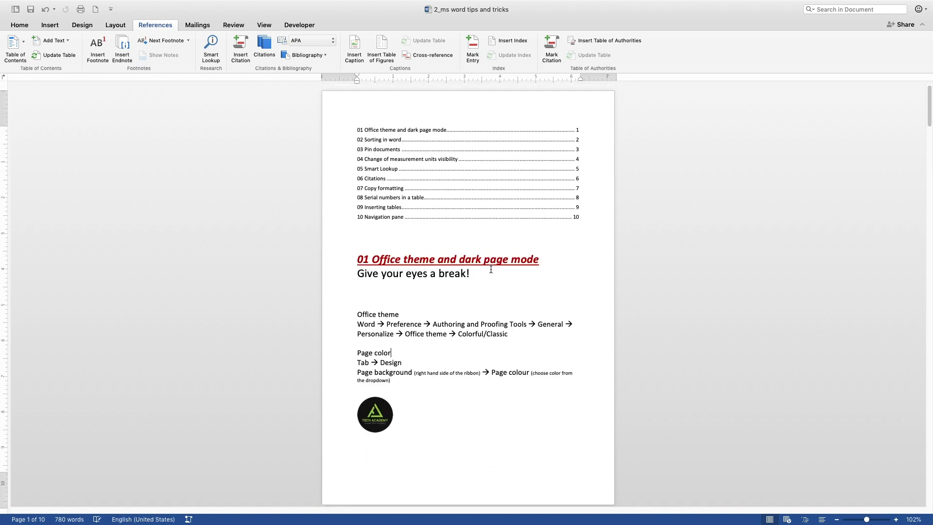
left_click(408, 144)
scroll(426, 208, "up", 10)
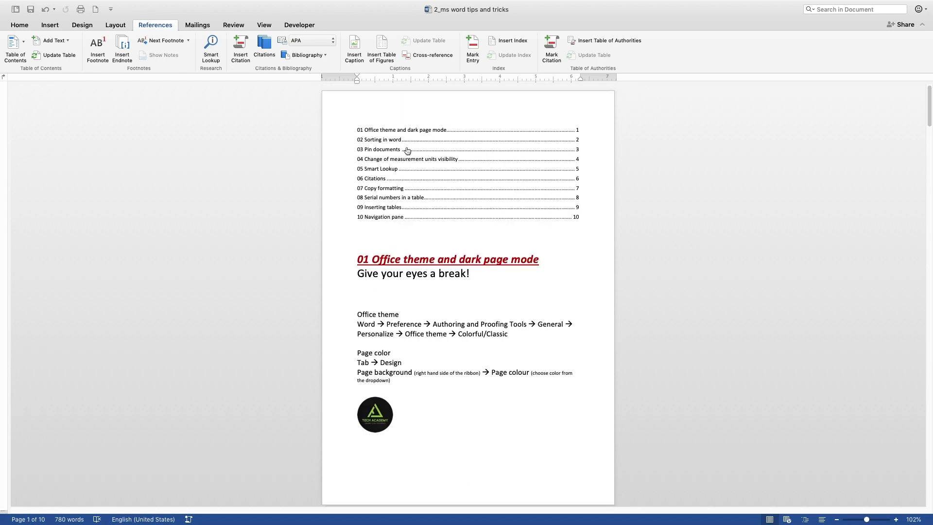
right_click(406, 150)
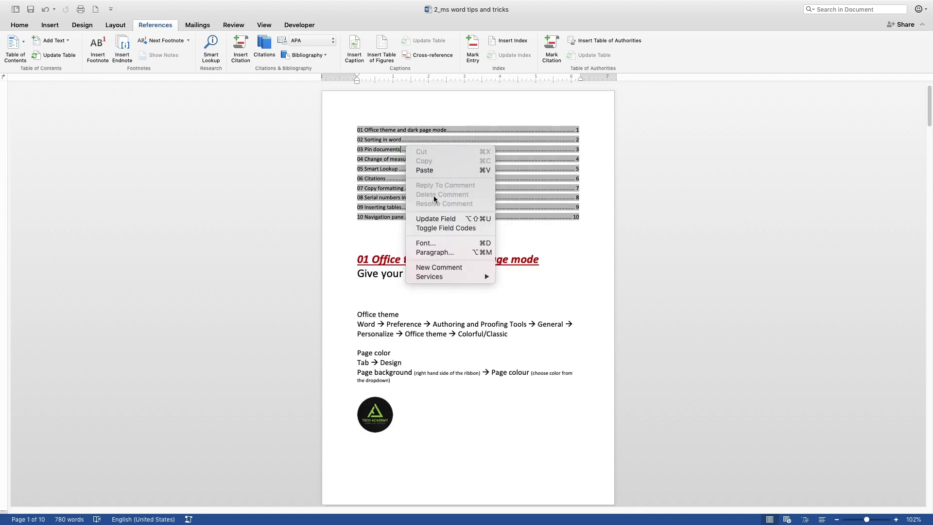
left_click(442, 219)
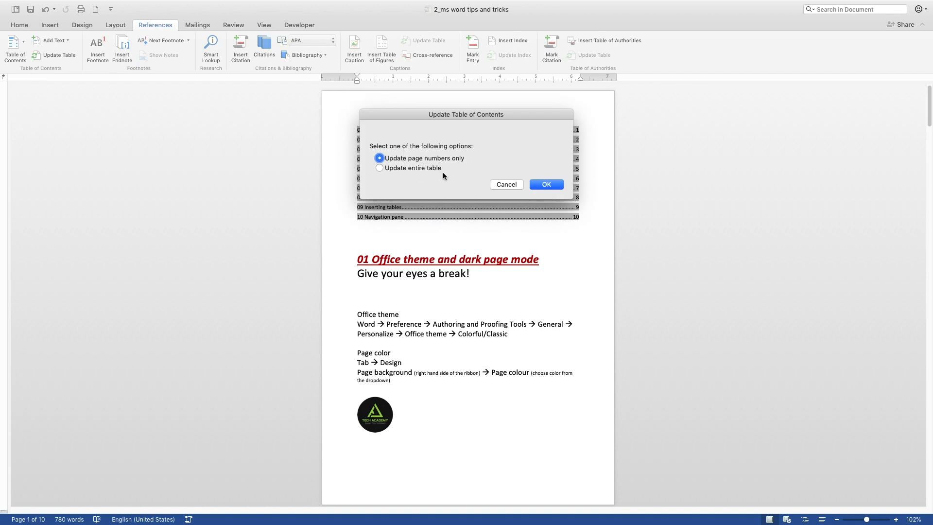
left_click_drag(465, 120, 462, 241)
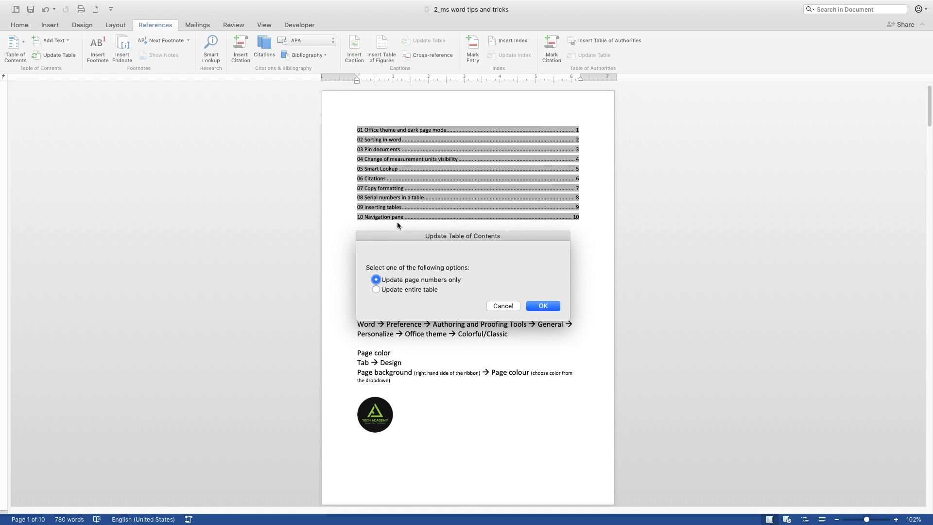
left_click(376, 289)
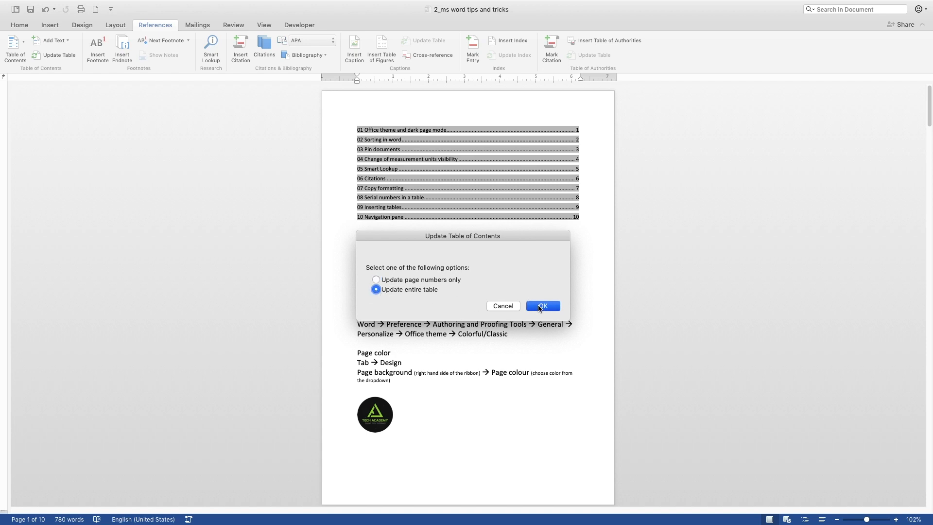
left_click(541, 306)
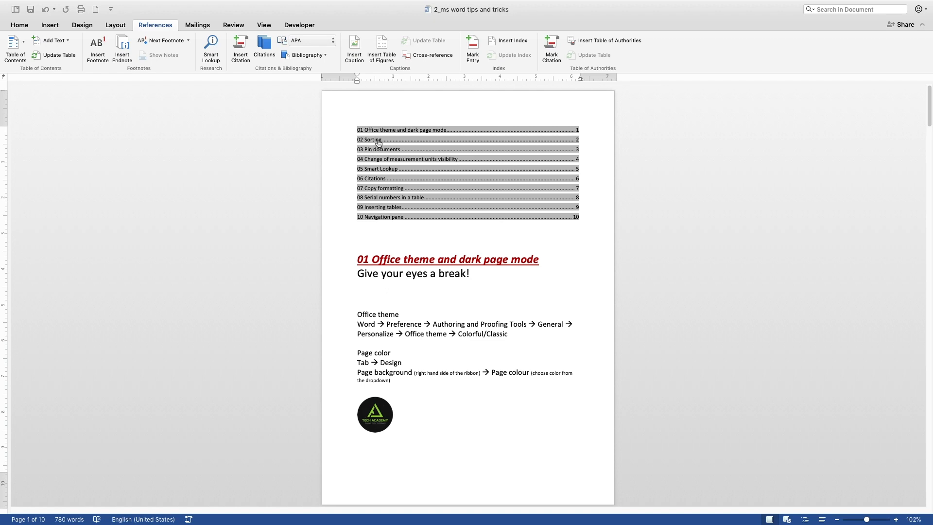
Renumber the page 3 heading 03 Pin documents as 08 Pin documents.
scroll(431, 257, "down", 15)
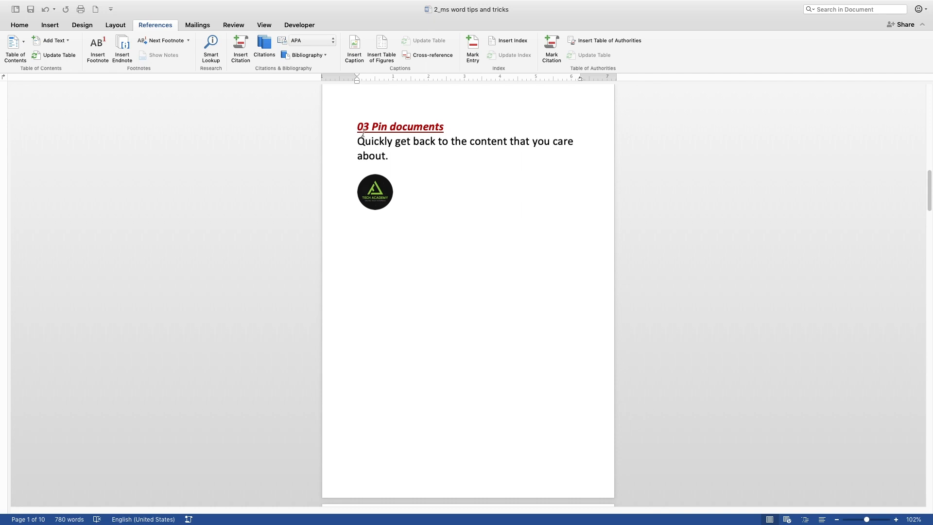
key("Delete")
type("8")
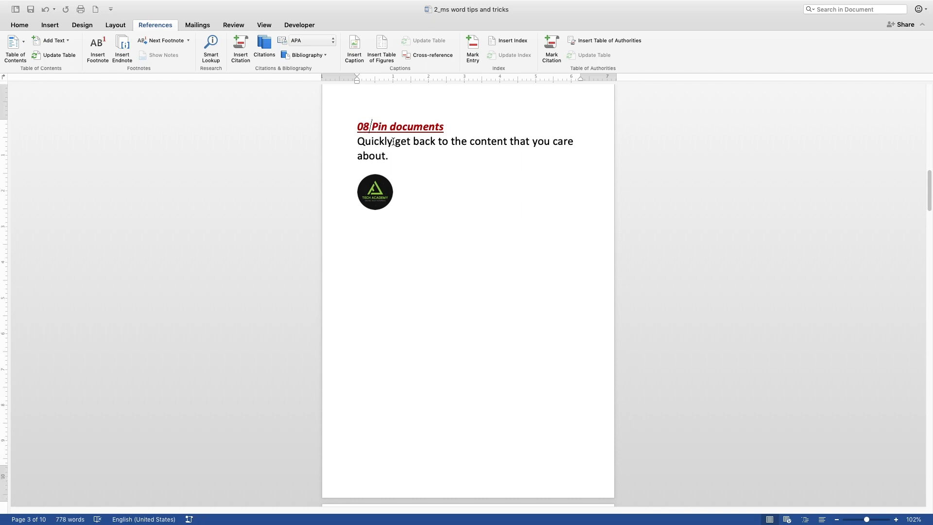
Update the entire table of contents again to include the renumbered Pin documents heading, and deselect the table.
scroll(443, 209, "up", 15)
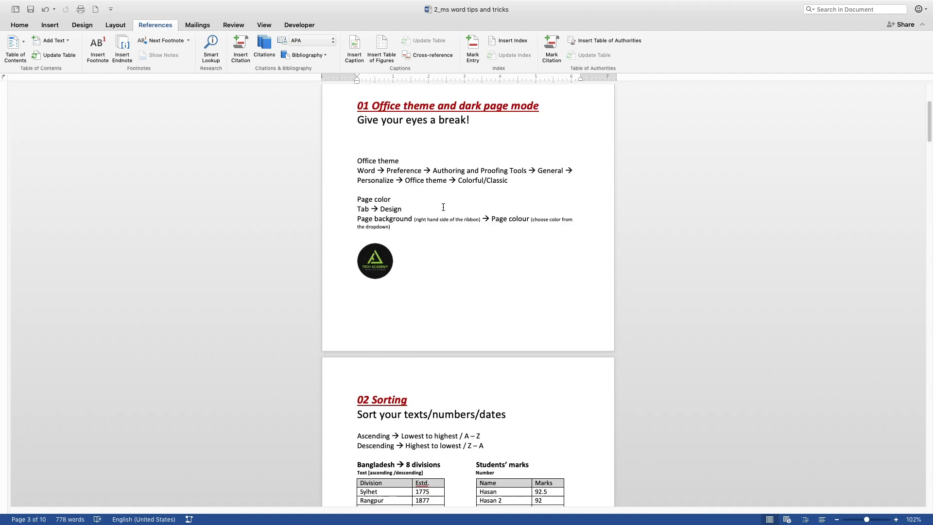
scroll(443, 208, "up", 5)
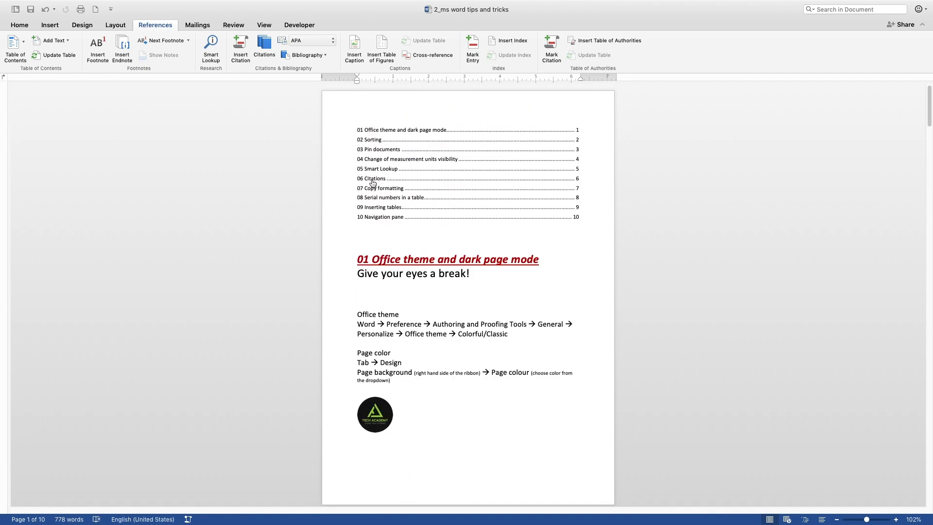
right_click(375, 150)
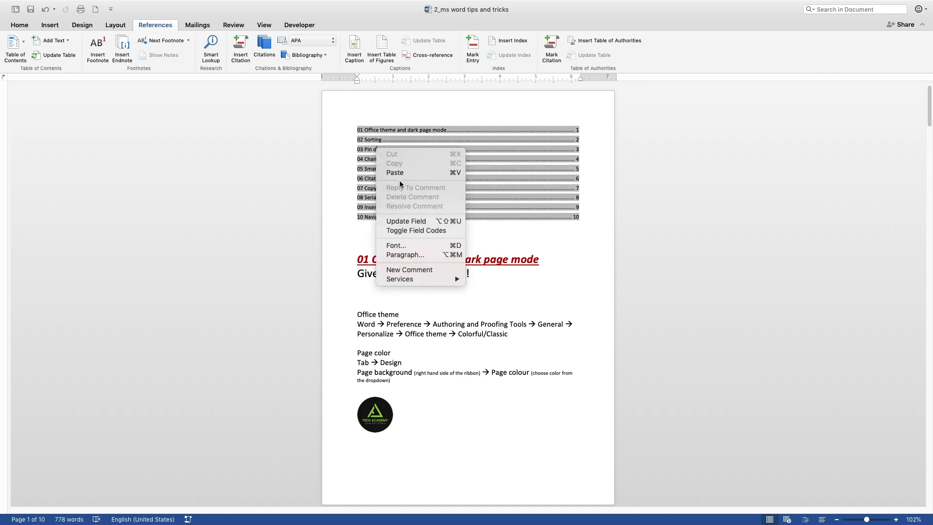
left_click(415, 221)
left_click(405, 169)
left_click(545, 184)
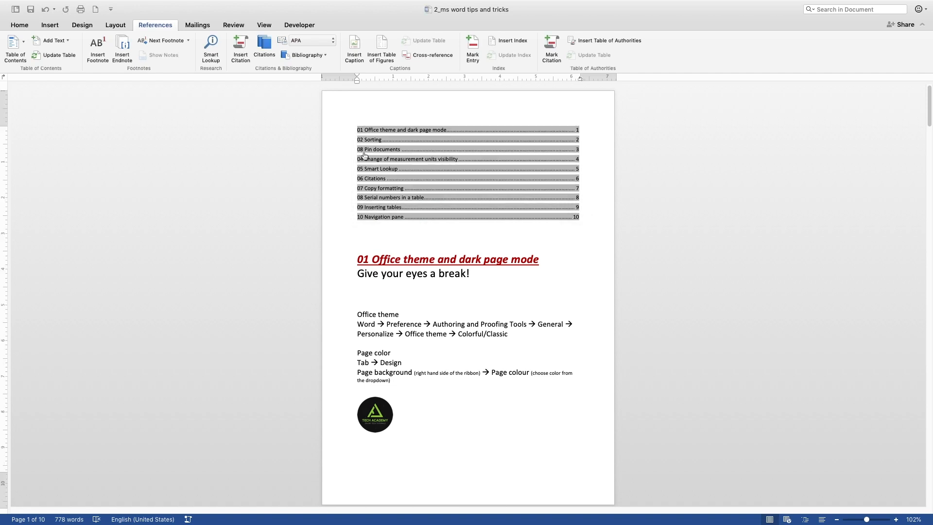
left_click(419, 247)
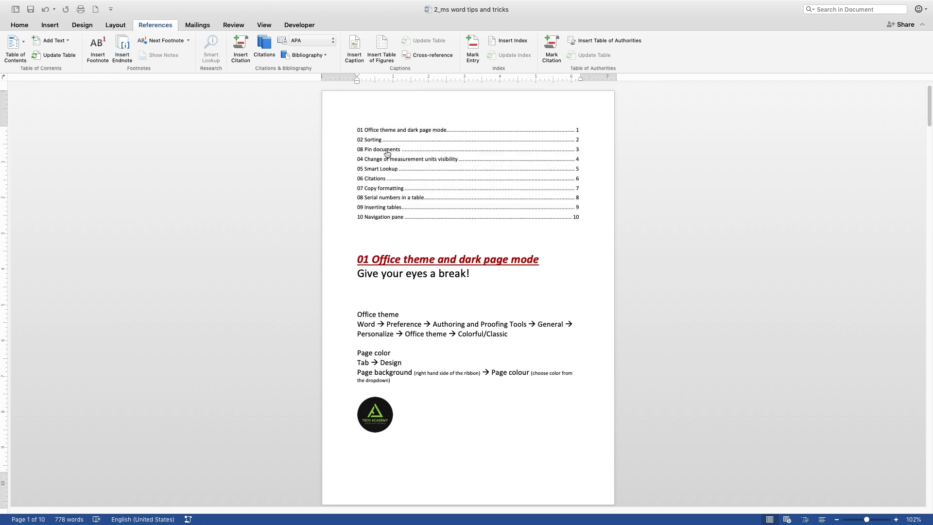
Return to the 08 Pin documents heading on page 3.
scroll(441, 231, "down", 3)
scroll(440, 227, "down", 15)
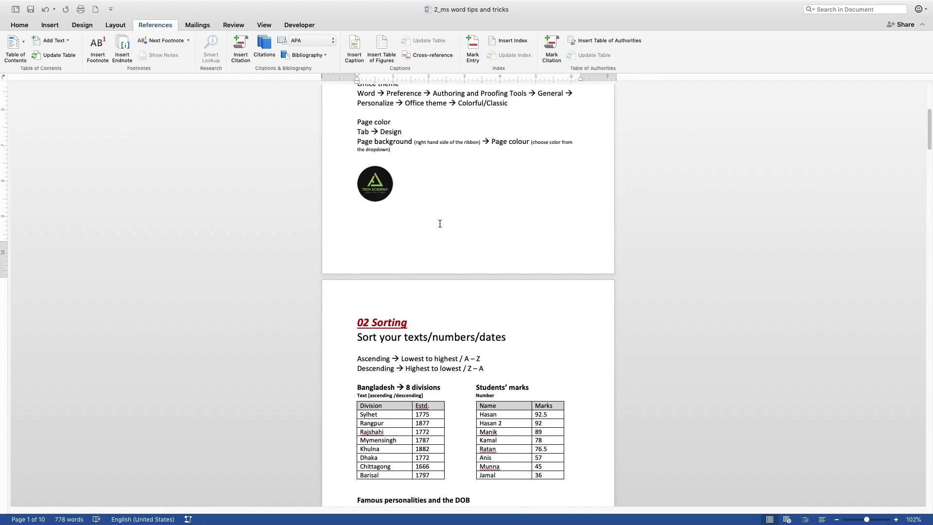
scroll(440, 221, "down", 3)
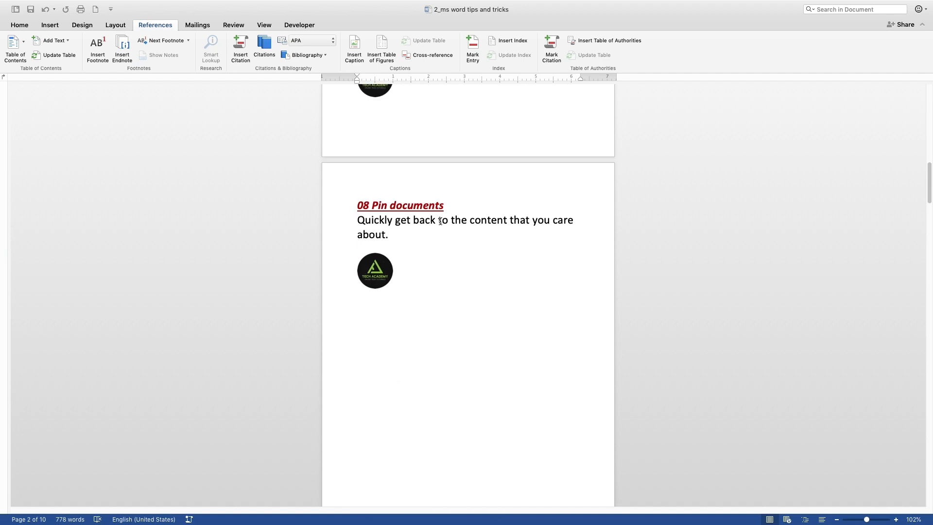